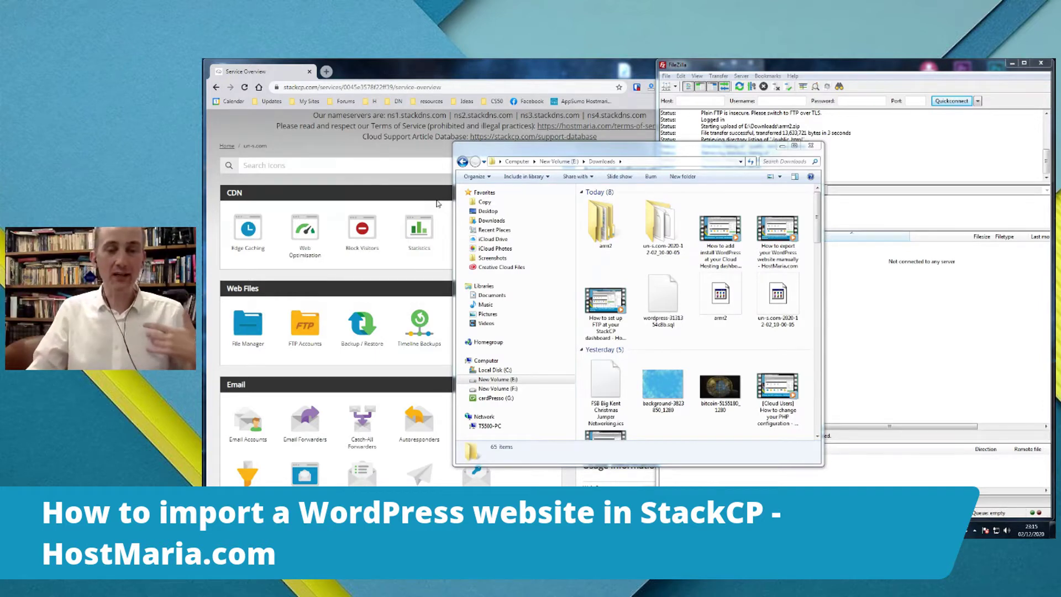
- In Downloads, open arrr2\public_html and select all 20 WordPress files to review them
{"action": "left_click", "coordinate": [746, 66]}
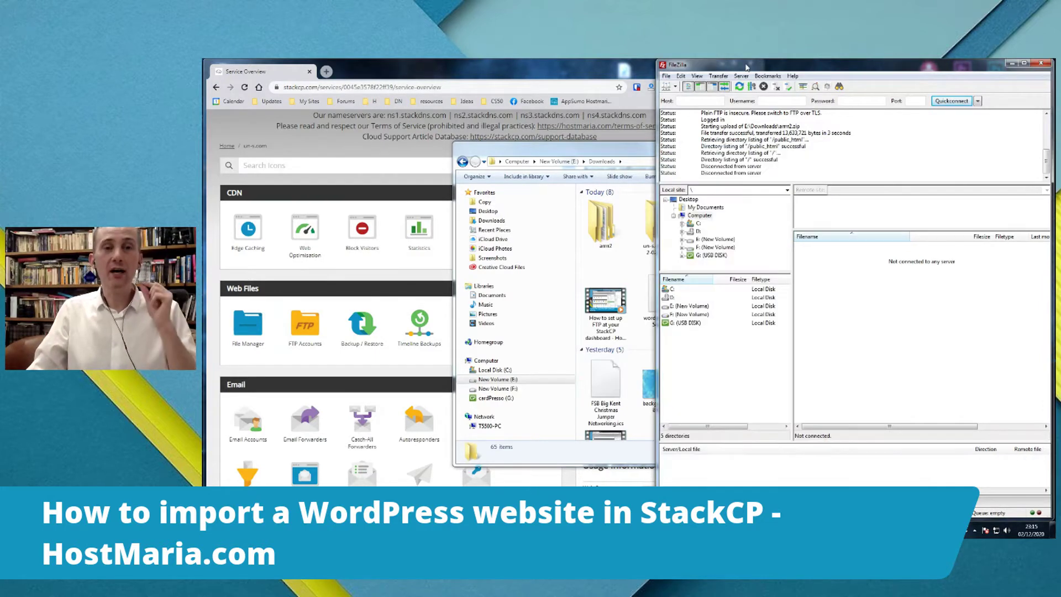
{"action": "left_click", "coordinate": [604, 153]}
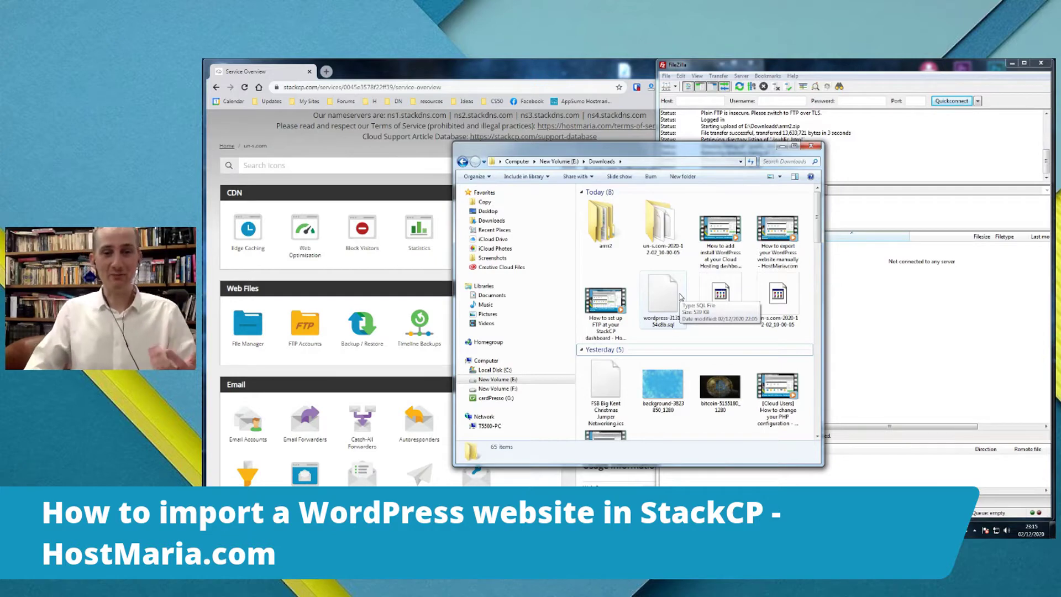
{"action": "left_click", "coordinate": [685, 298]}
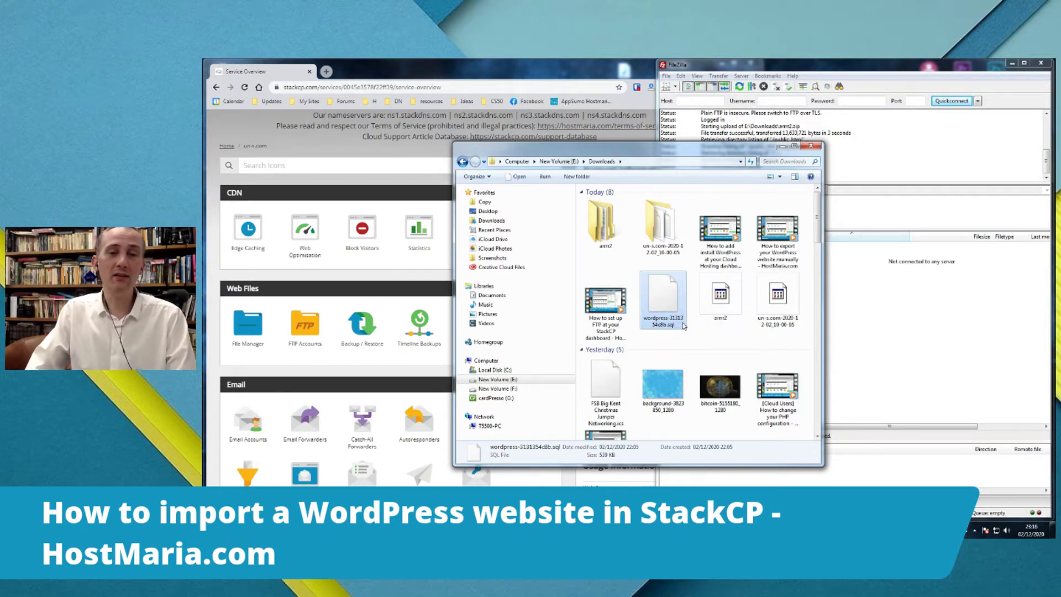
{"action": "left_click", "coordinate": [721, 300]}
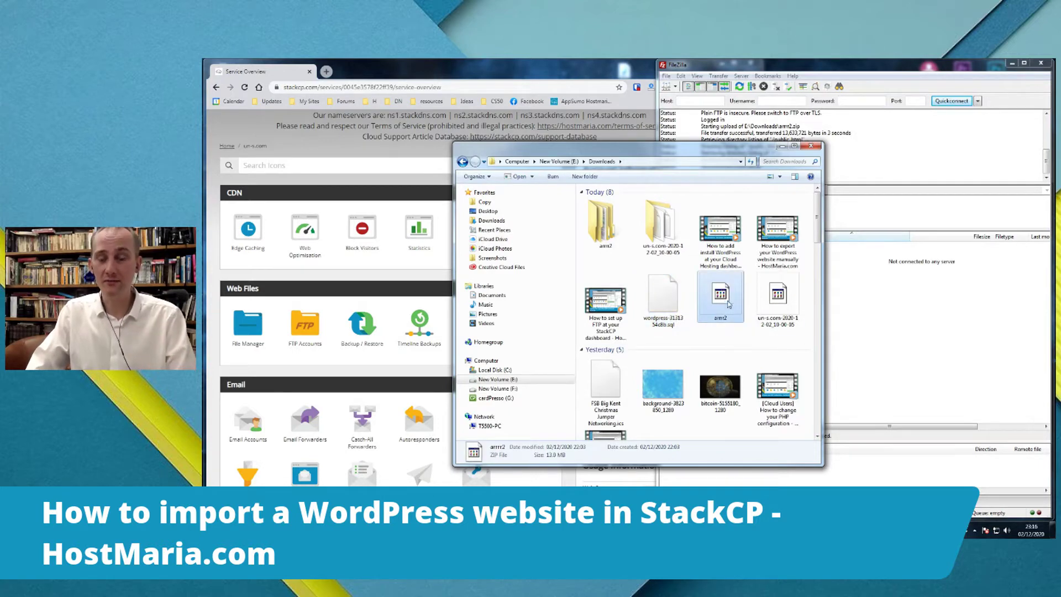
{"action": "double_click", "coordinate": [607, 222]}
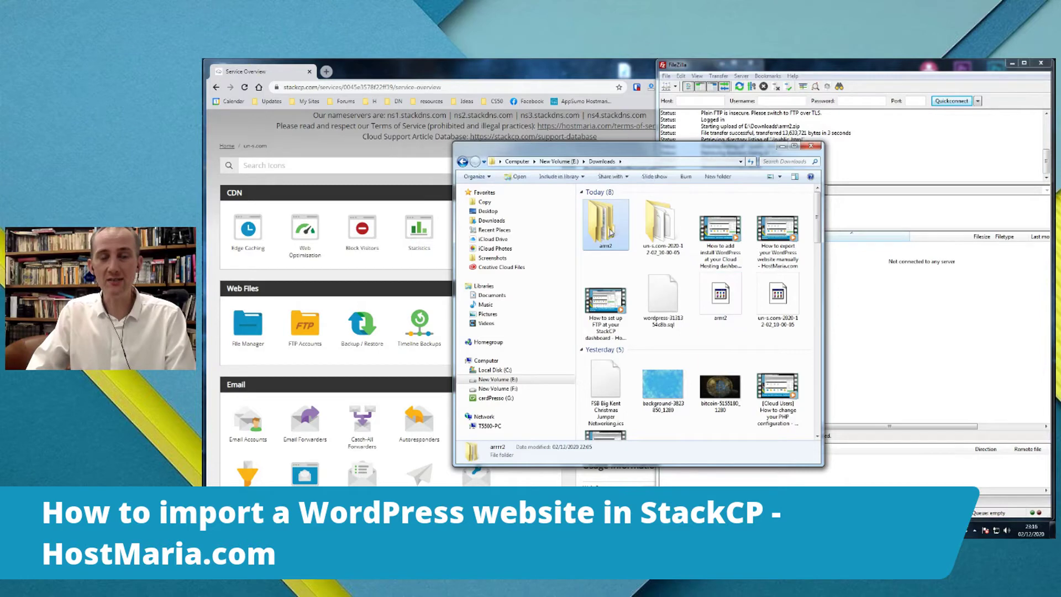
{"action": "double_click", "coordinate": [613, 204]}
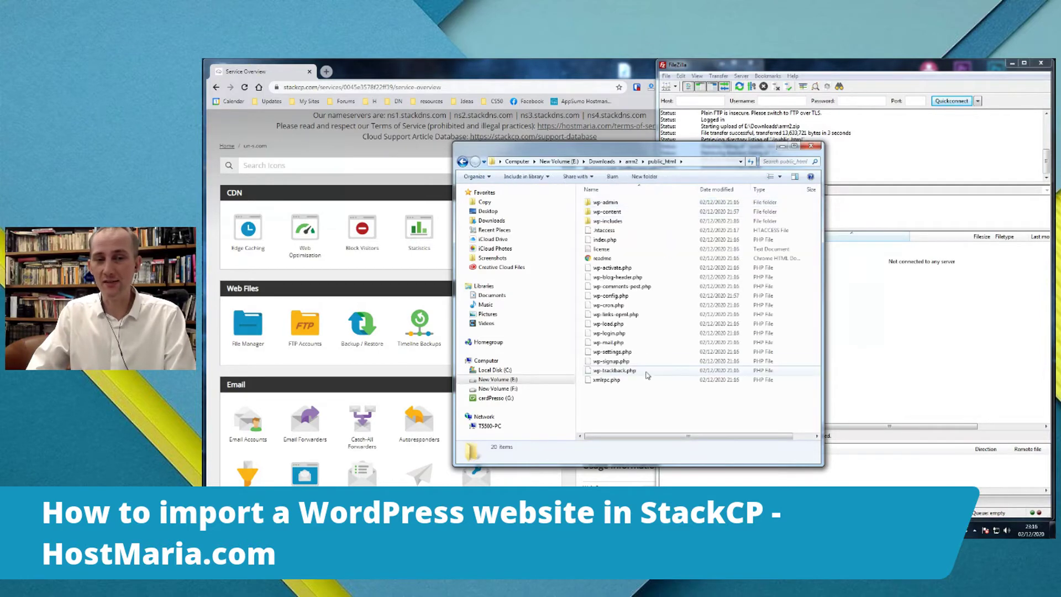
{"action": "key", "text": "ctrl+a"}
{"action": "left_click", "coordinate": [657, 399]}
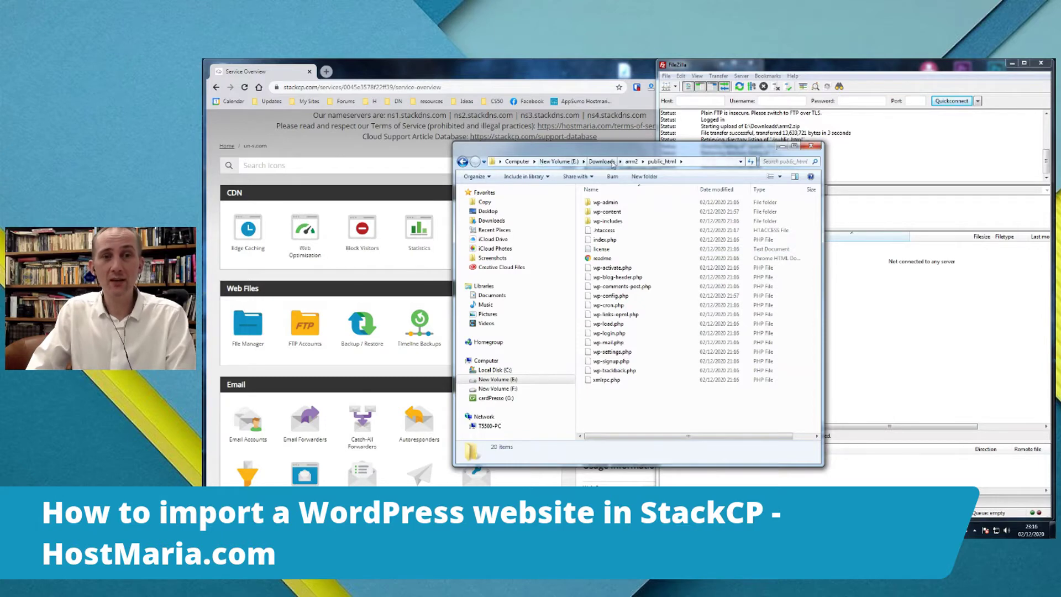
{"action": "left_click", "coordinate": [631, 161]}
{"action": "left_click", "coordinate": [515, 64]}
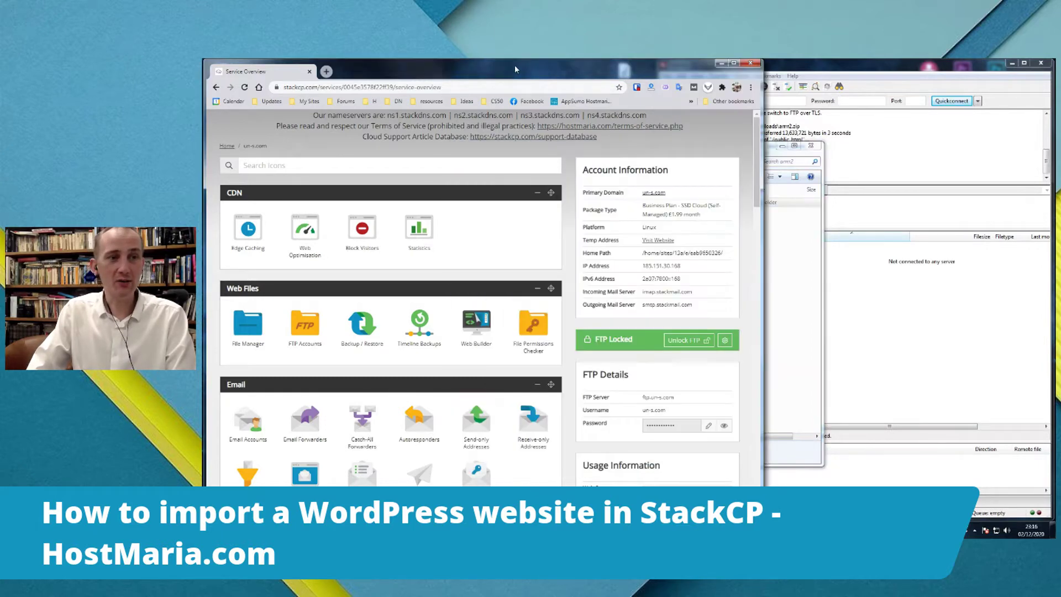
{"action": "left_click", "coordinate": [243, 337]}
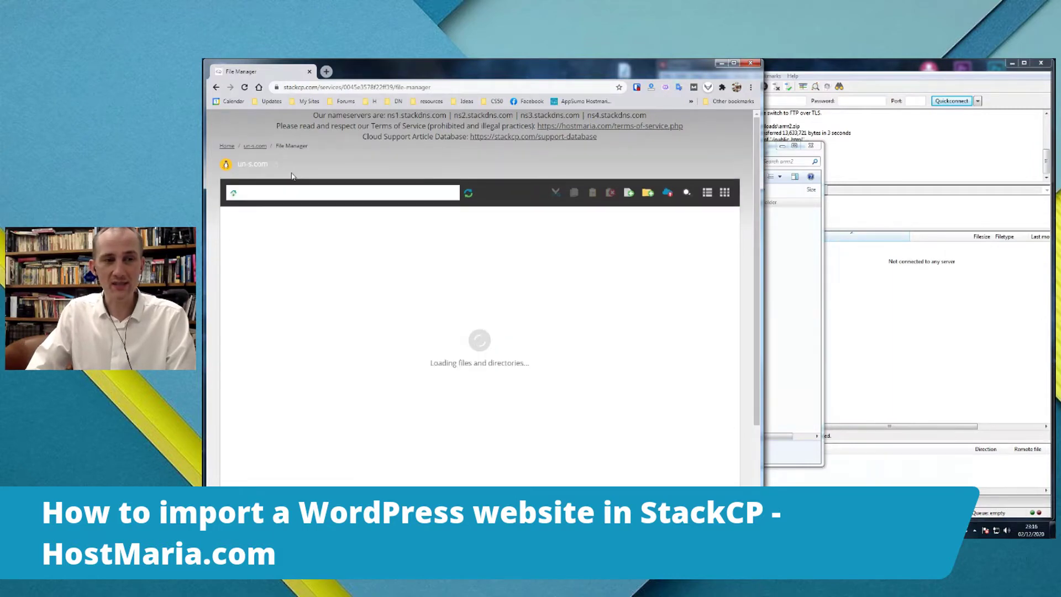
{"action": "double_click", "coordinate": [406, 240]}
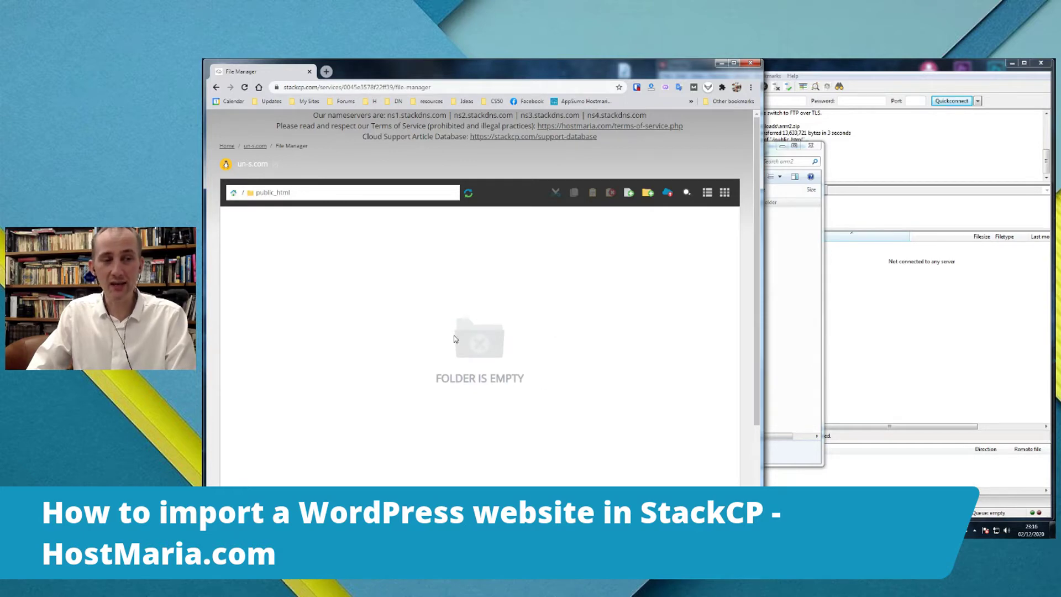
{"action": "left_click", "coordinate": [227, 147]}
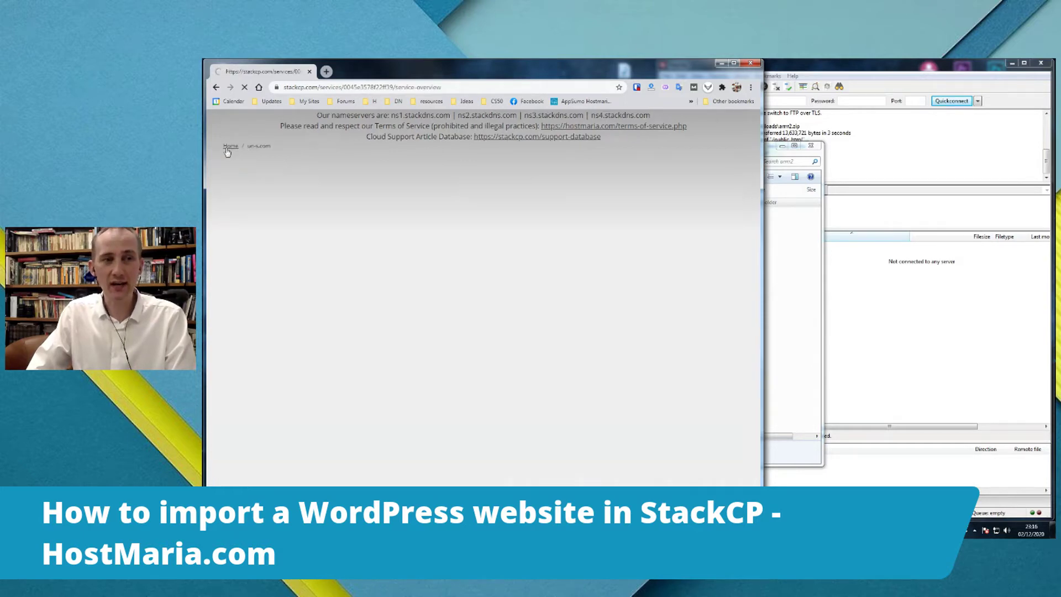
{"action": "scroll", "coordinate": [273, 383], "scroll_direction": "down", "scroll_amount": 3}
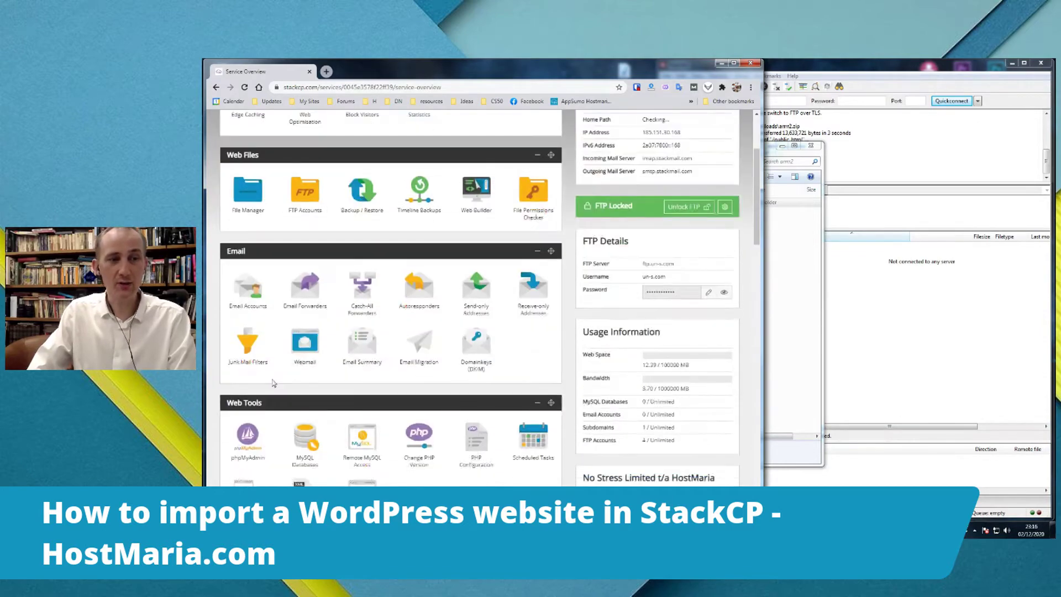
{"action": "scroll", "coordinate": [272, 383], "scroll_direction": "down", "scroll_amount": 2}
{"action": "left_click", "coordinate": [301, 350]}
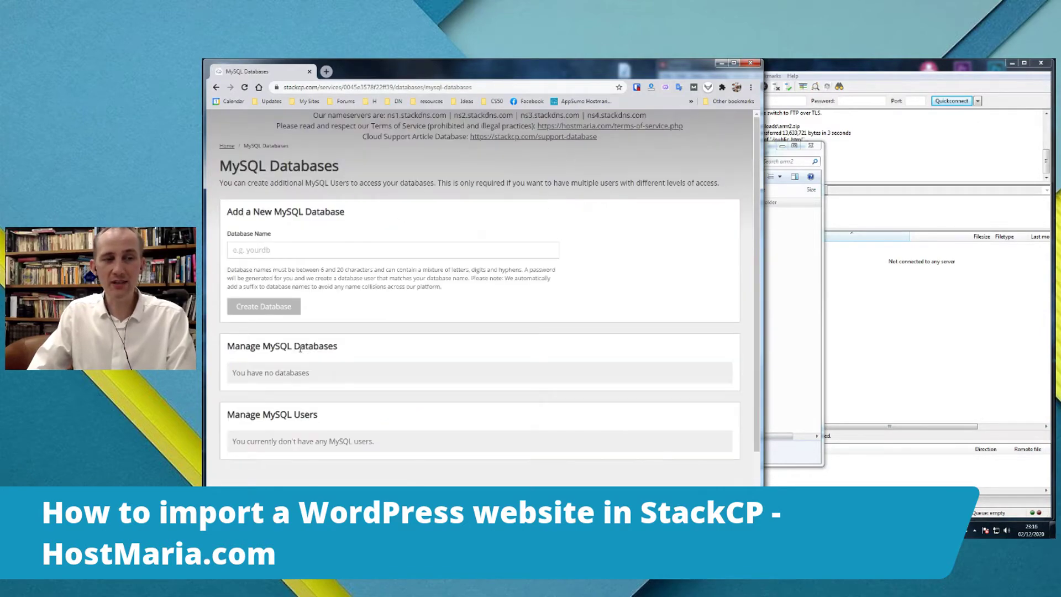
{"action": "scroll", "coordinate": [622, 314], "scroll_direction": "down", "scroll_amount": 1}
{"action": "triple_click", "coordinate": [278, 299]}
{"action": "left_click", "coordinate": [278, 298]}
{"action": "scroll", "coordinate": [389, 323], "scroll_direction": "up", "scroll_amount": 1}
{"action": "left_click", "coordinate": [226, 147]}
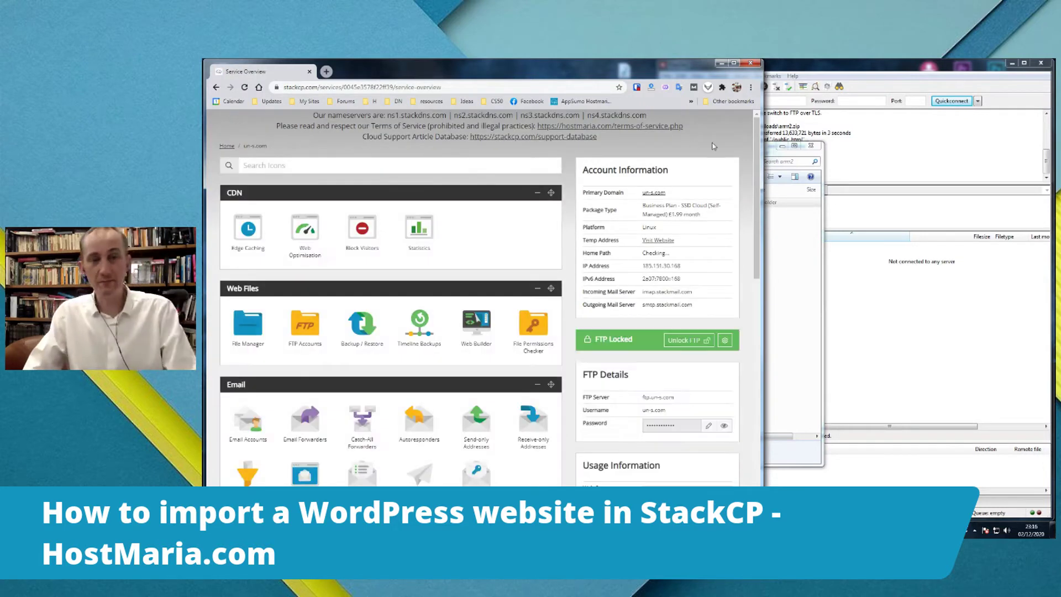
{"action": "left_click", "coordinate": [866, 67]}
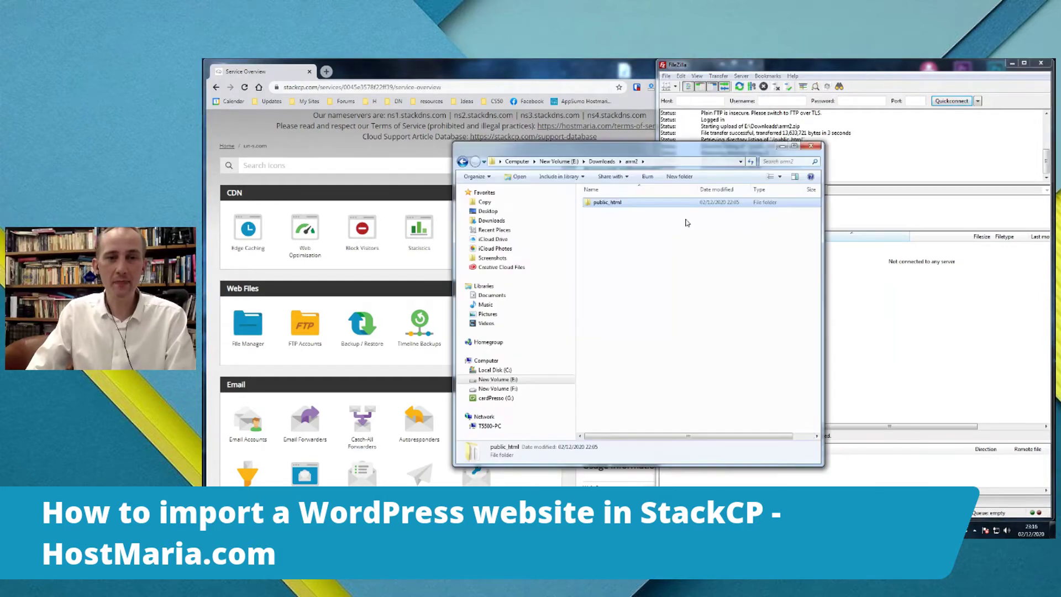
- In Explorer's Downloads folder, select the WordPress SQL export and the site ZIP archive
{"action": "left_click_drag", "start_coordinate": [669, 161], "coordinate": [449, 165]}
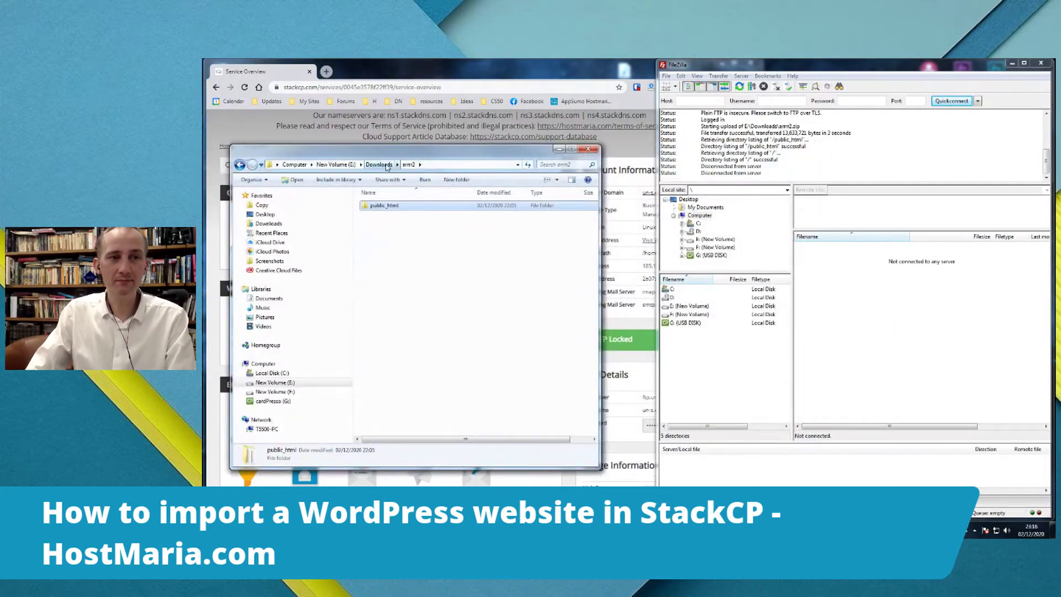
{"action": "left_click", "coordinate": [380, 164]}
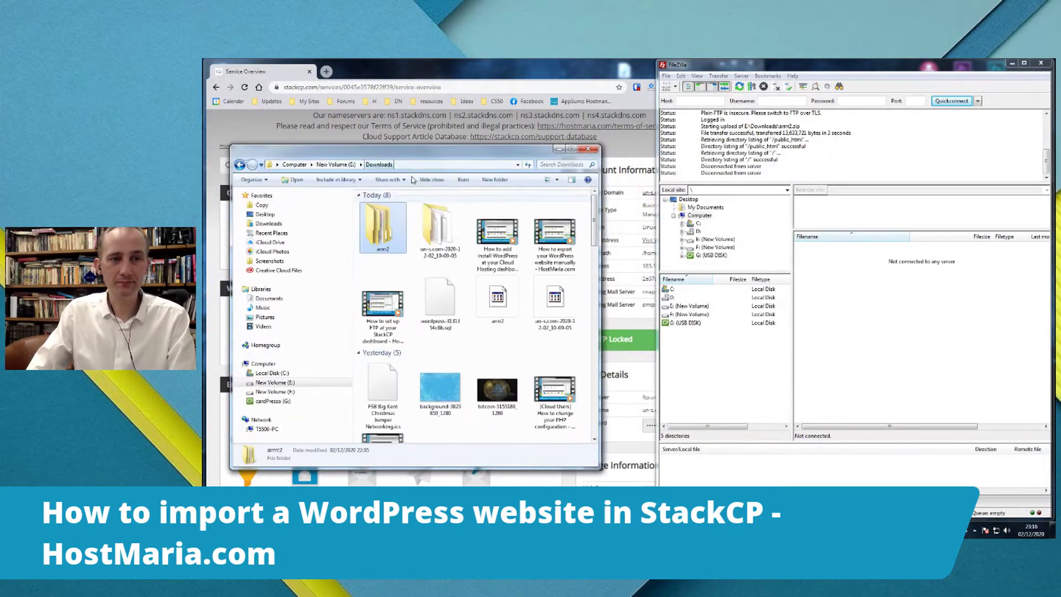
{"action": "left_click", "coordinate": [448, 307]}
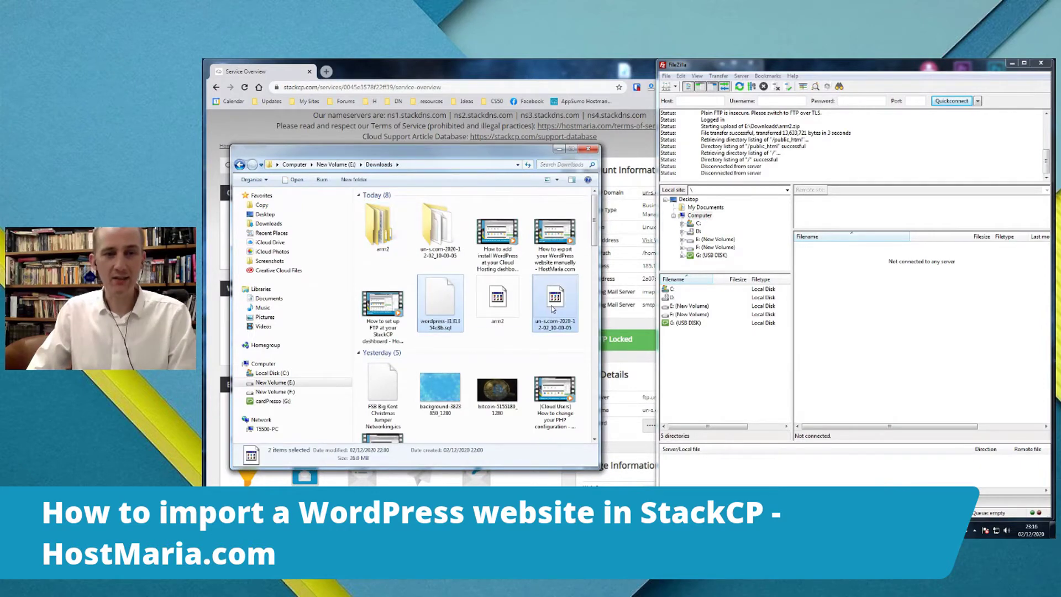
{"action": "left_click", "coordinate": [528, 304], "text": "ctrl"}
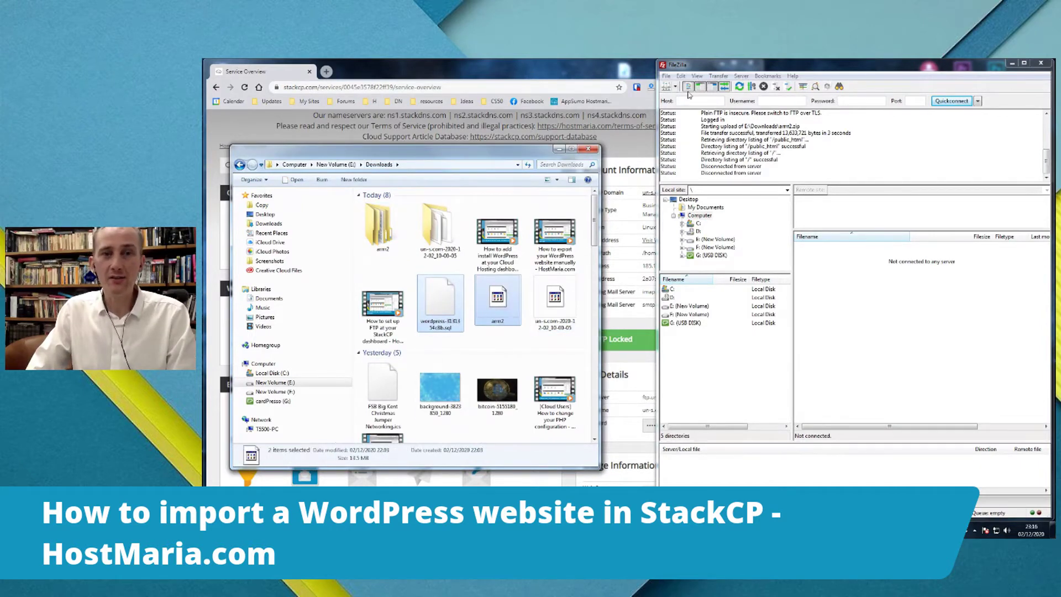
- Connect to the saved StackCP FTP site and delete the leftover ZIP from public_html
{"action": "left_click", "coordinate": [668, 87]}
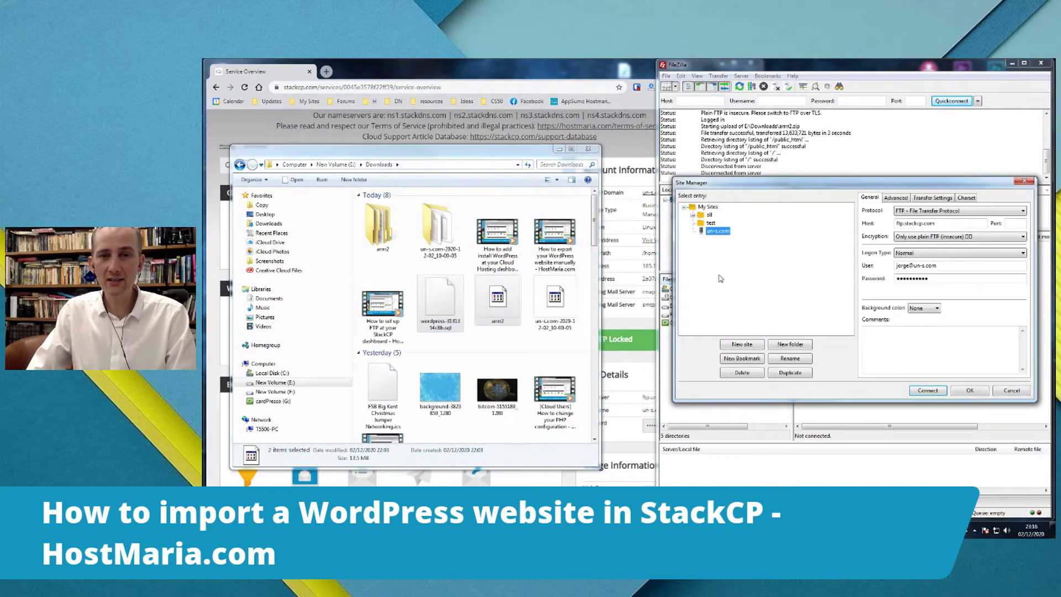
{"action": "left_click", "coordinate": [917, 392]}
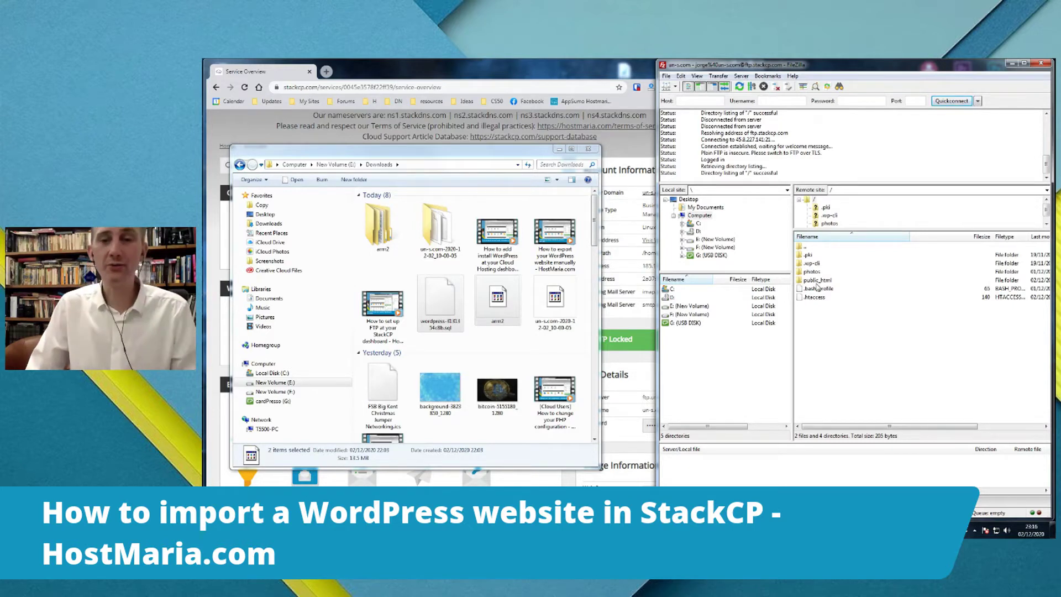
{"action": "double_click", "coordinate": [813, 280]}
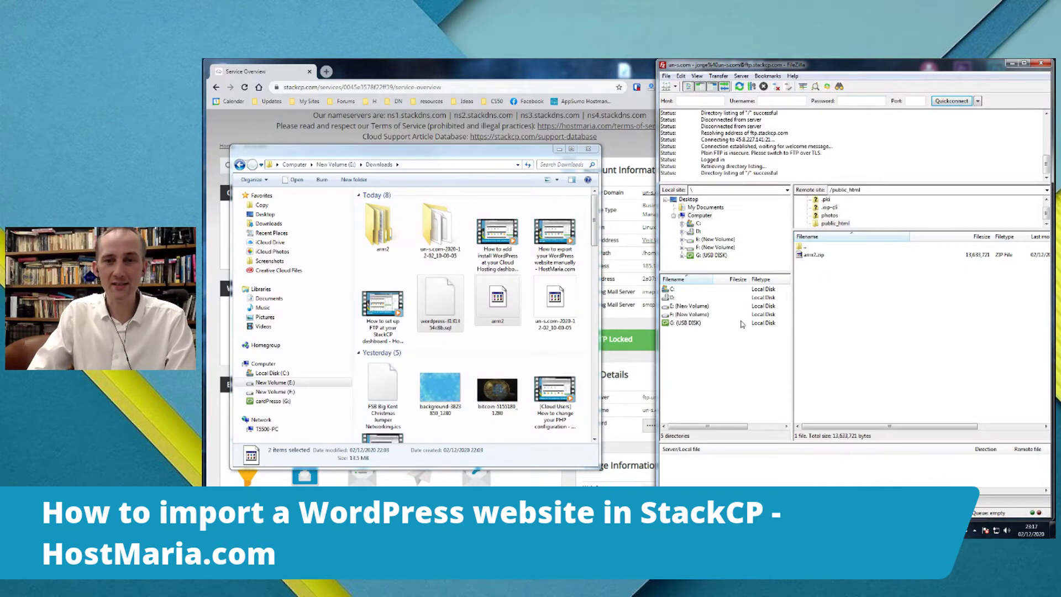
{"action": "right_click", "coordinate": [810, 258]}
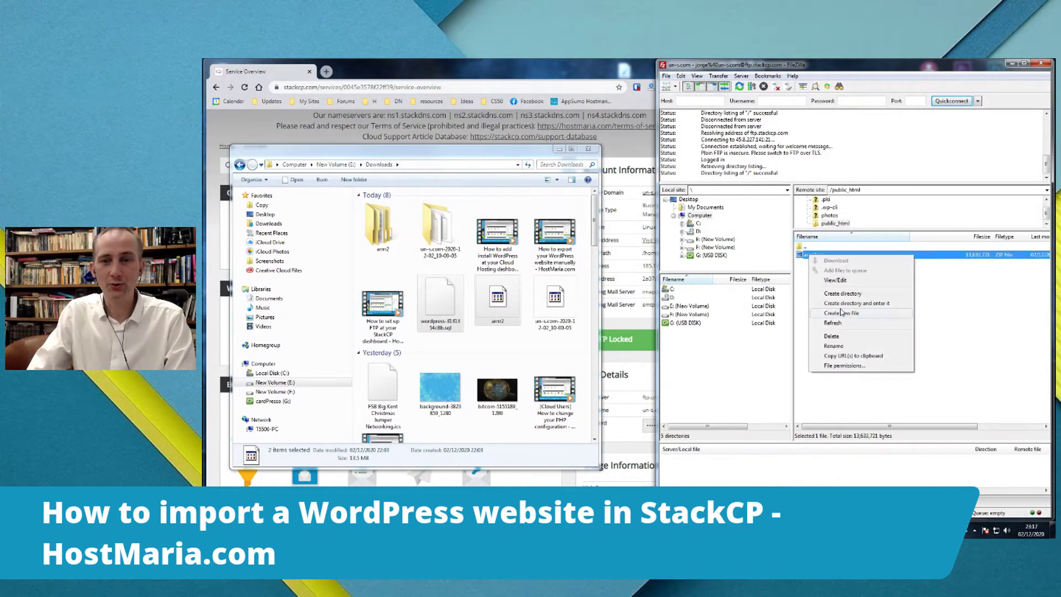
{"action": "left_click", "coordinate": [835, 337]}
{"action": "left_click", "coordinate": [871, 296]}
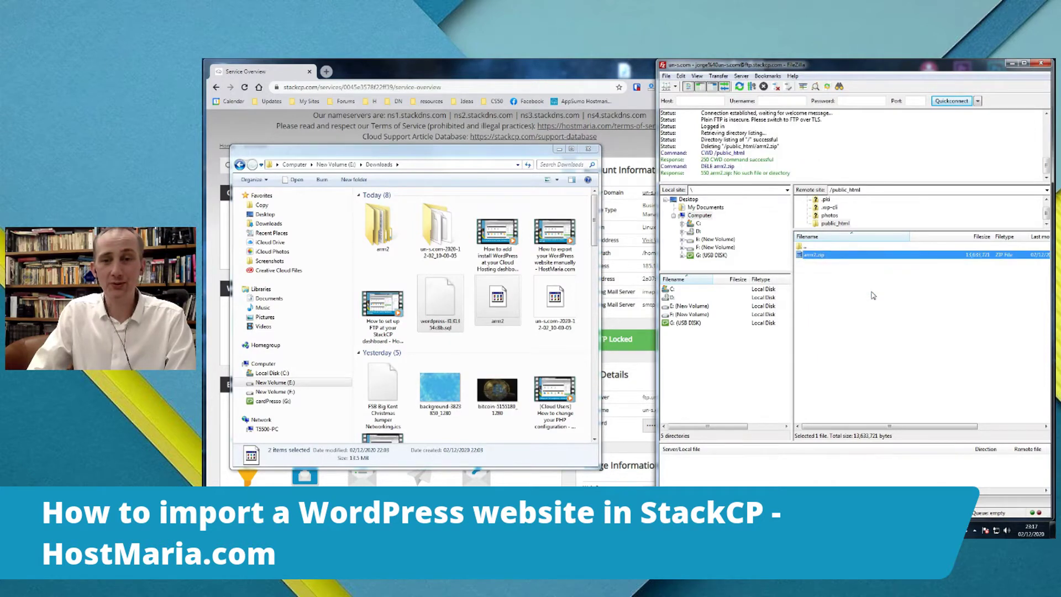
- Reconnect to the server and reopen public_html to confirm it is empty
{"action": "left_click", "coordinate": [852, 347]}
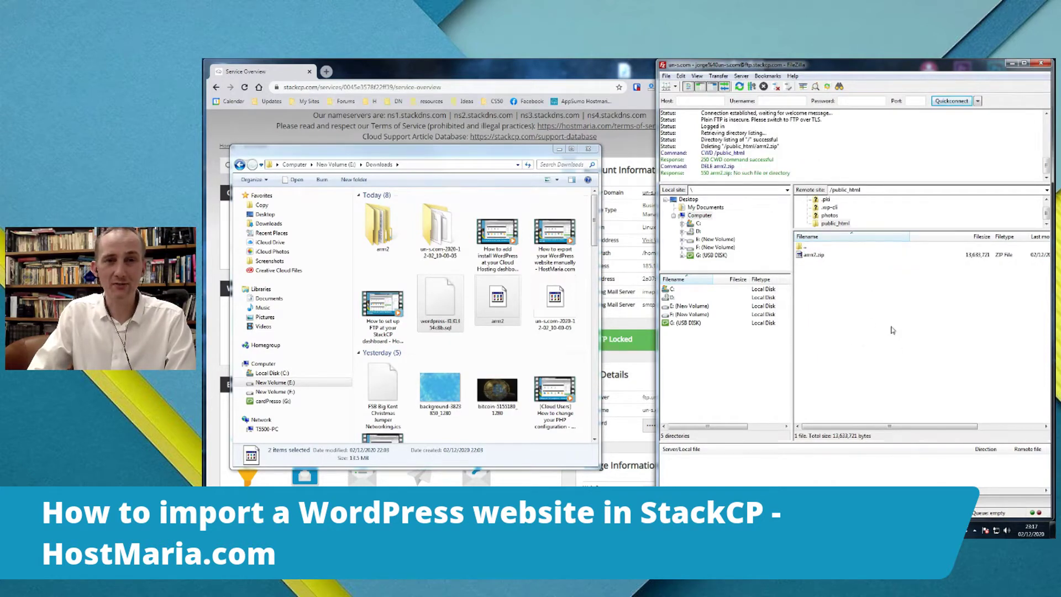
{"action": "left_click", "coordinate": [778, 88]}
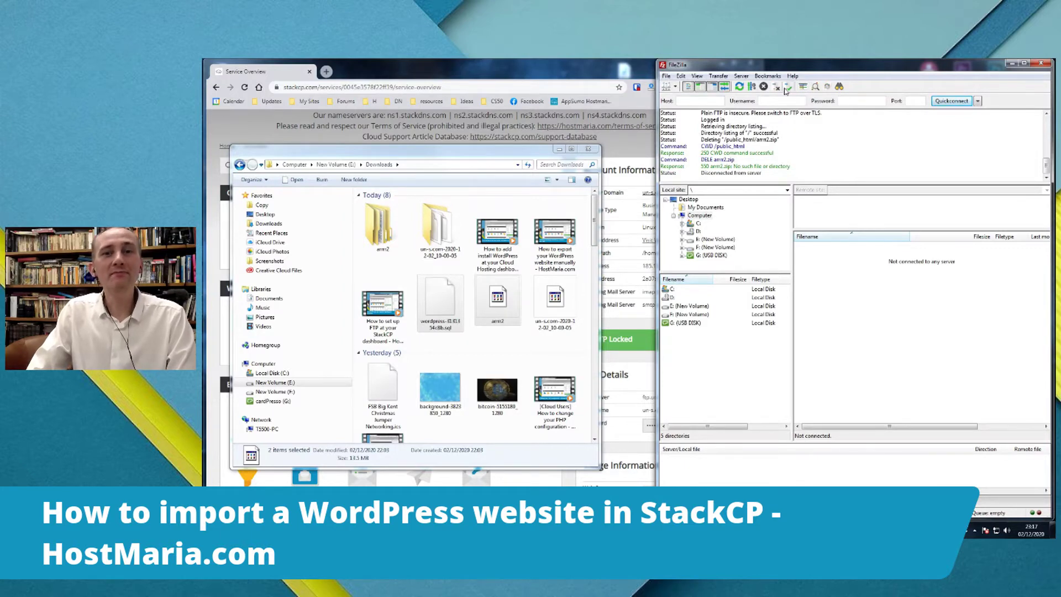
{"action": "left_click", "coordinate": [786, 89]}
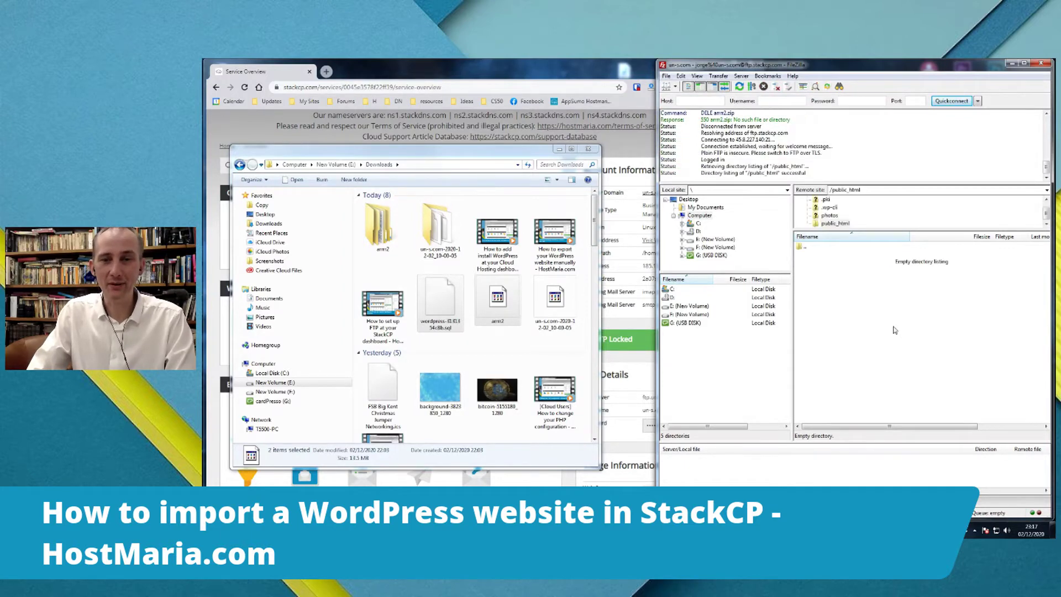
{"action": "double_click", "coordinate": [802, 248]}
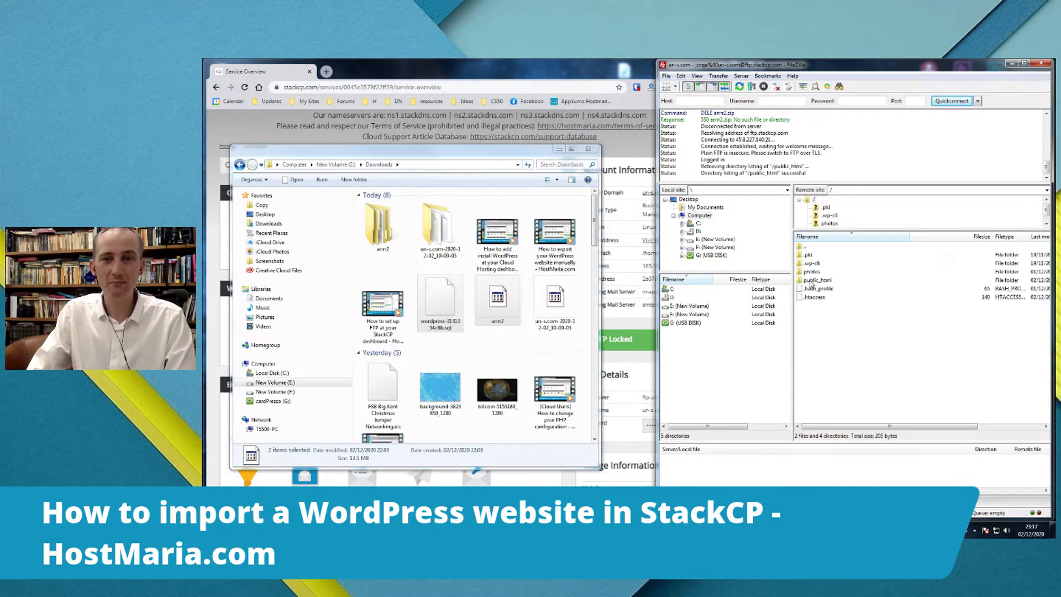
{"action": "double_click", "coordinate": [815, 280]}
- Open arrr2\public_html locally, select all WordPress files, then return to arrr2
{"action": "left_click_drag", "start_coordinate": [476, 161], "coordinate": [602, 155]}
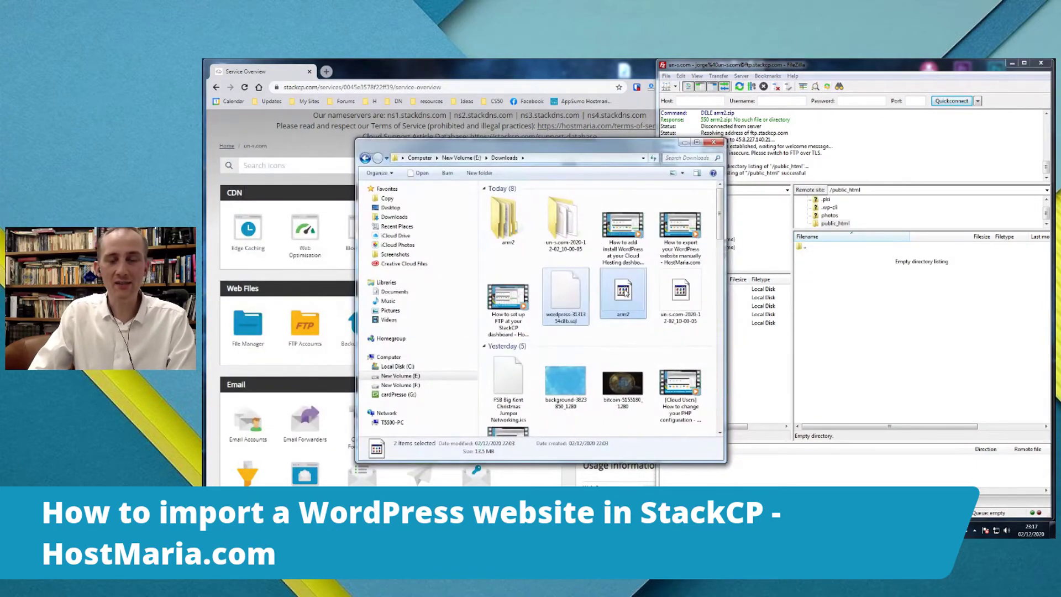
{"action": "left_click", "coordinate": [626, 292]}
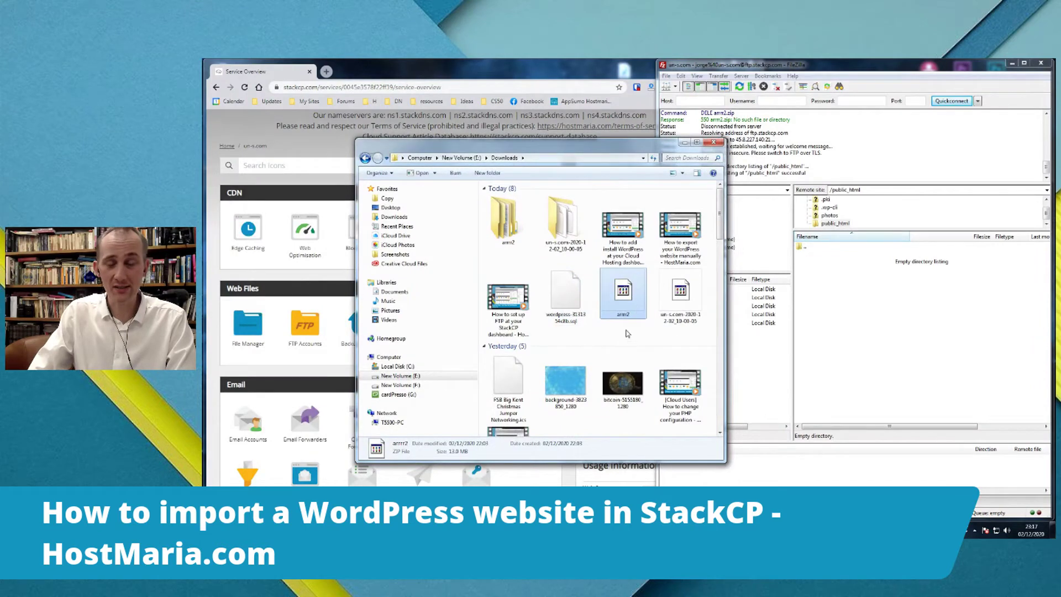
{"action": "left_click", "coordinate": [505, 224]}
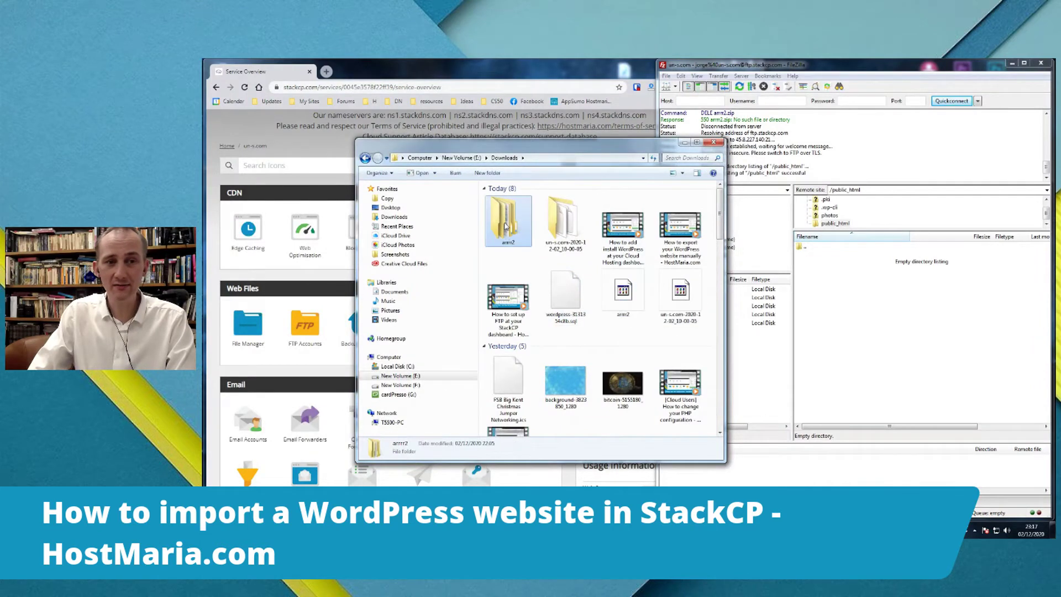
{"action": "double_click", "coordinate": [506, 224]}
{"action": "double_click", "coordinate": [516, 200]}
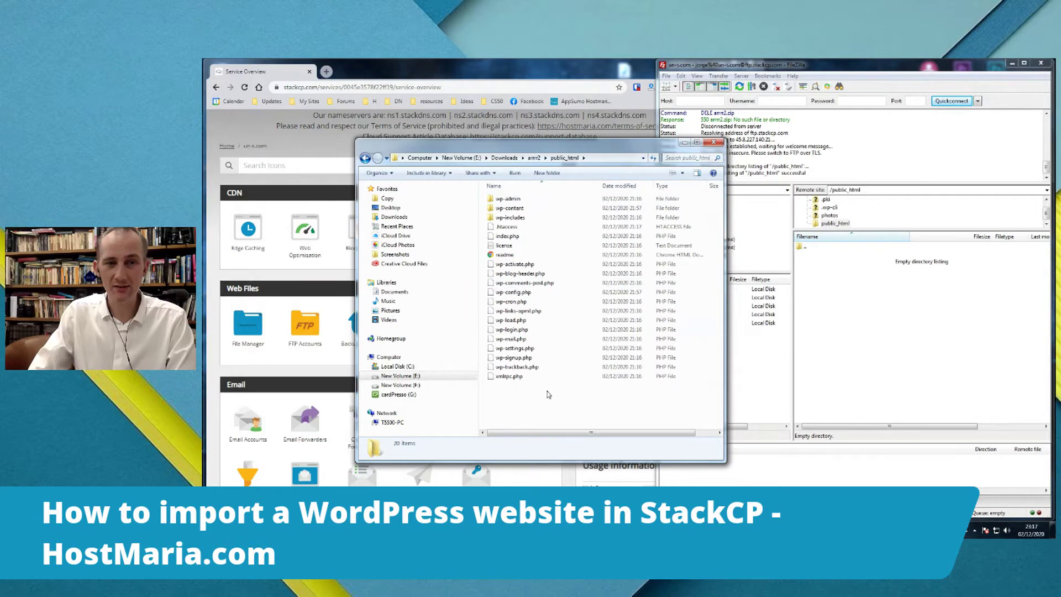
{"action": "key", "text": "ctrl+a"}
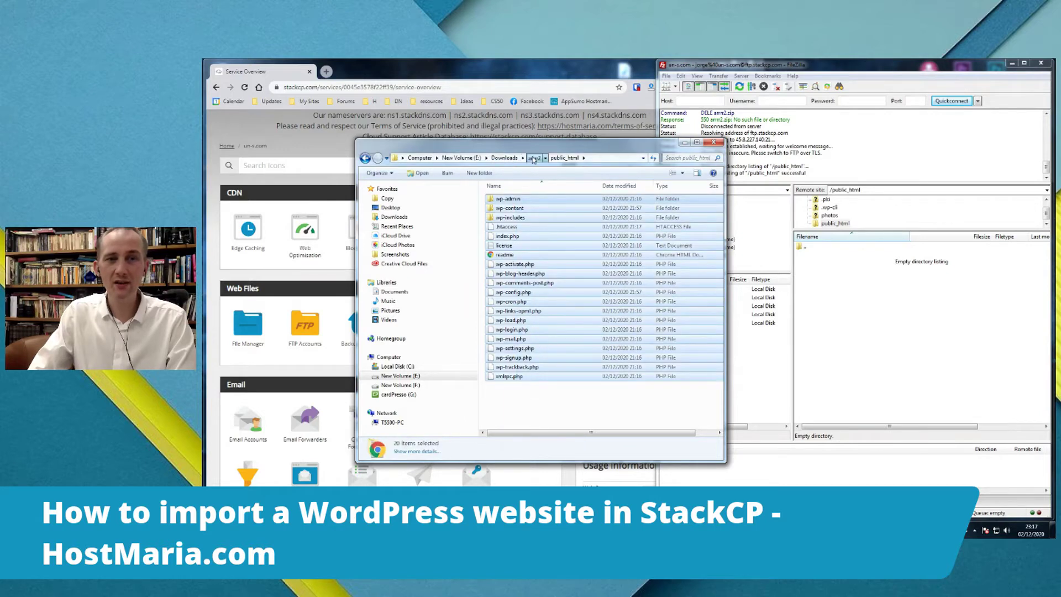
{"action": "left_click", "coordinate": [534, 158]}
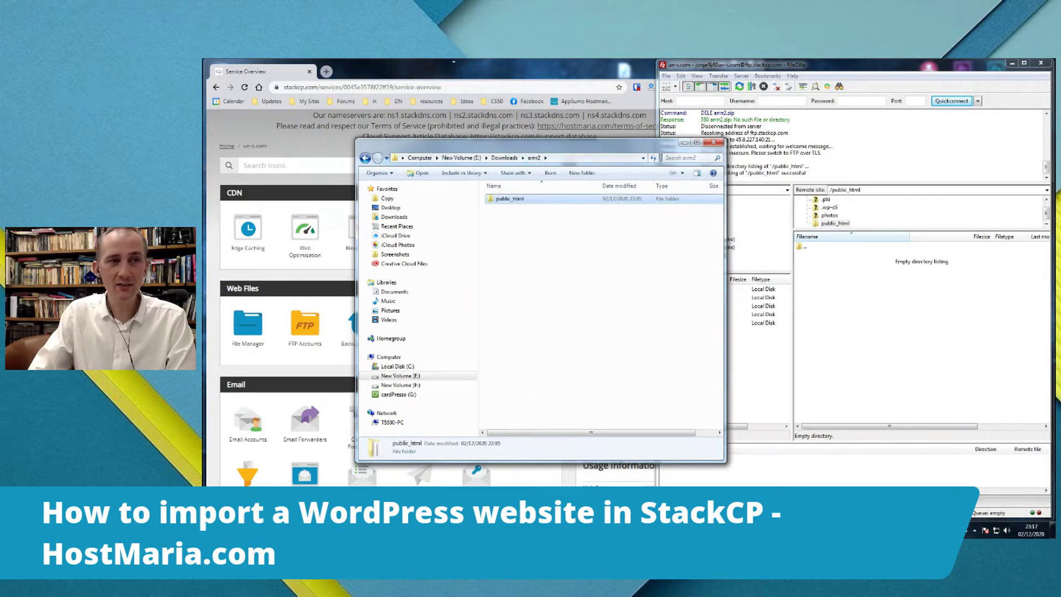
- Open the StackCP File Manager from the control panel
{"action": "left_click", "coordinate": [457, 66]}
{"action": "left_click", "coordinate": [252, 330]}
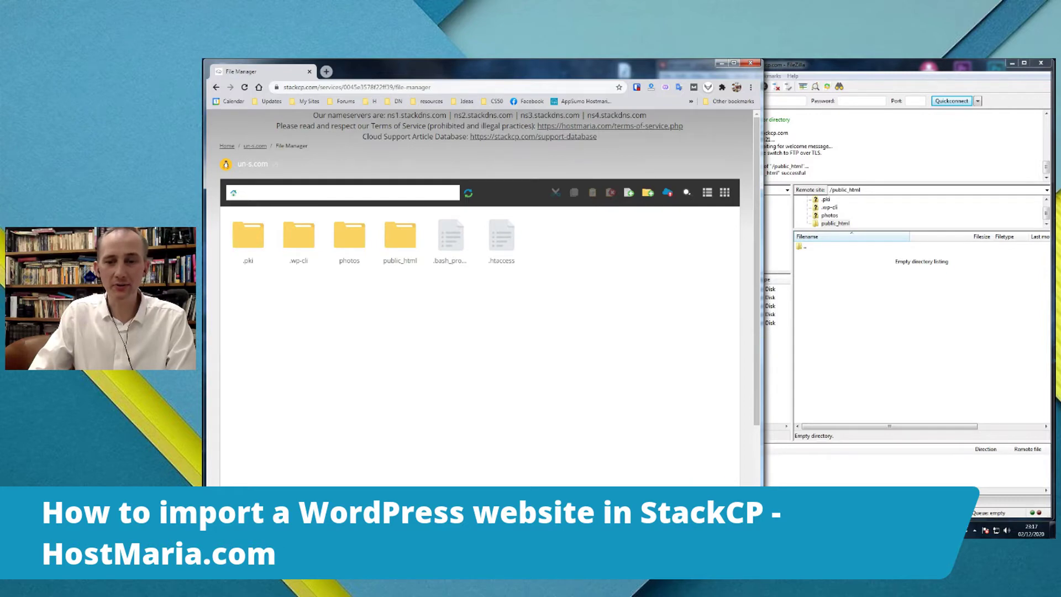
{"action": "key", "text": "alt+Tab"}
- Back in Explorer's Downloads, select the WordPress SQL file and the arrr2 ZIP archive
{"action": "left_click", "coordinate": [533, 269]}
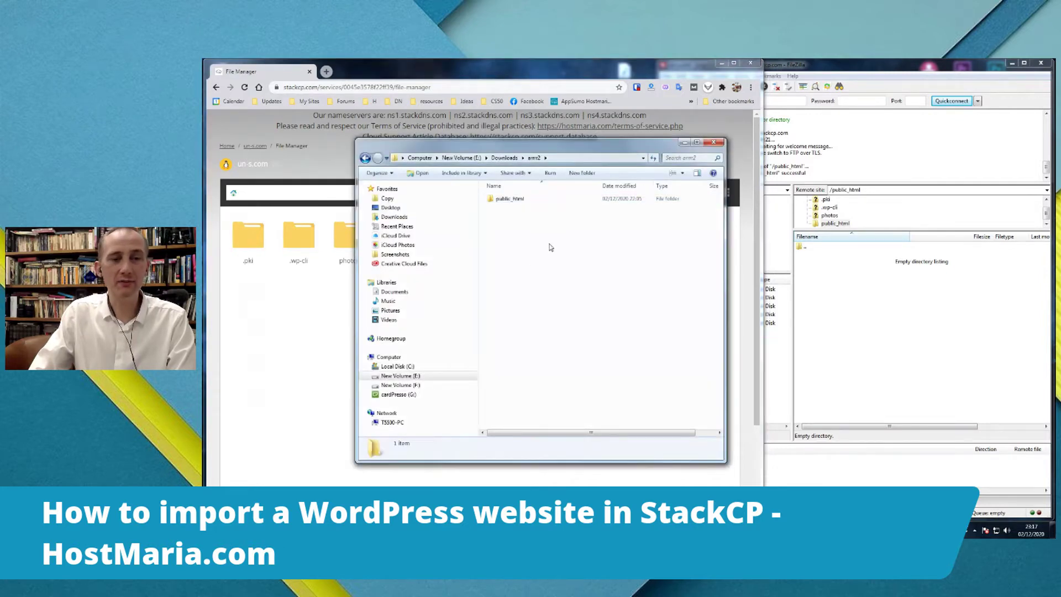
{"action": "left_click", "coordinate": [504, 158]}
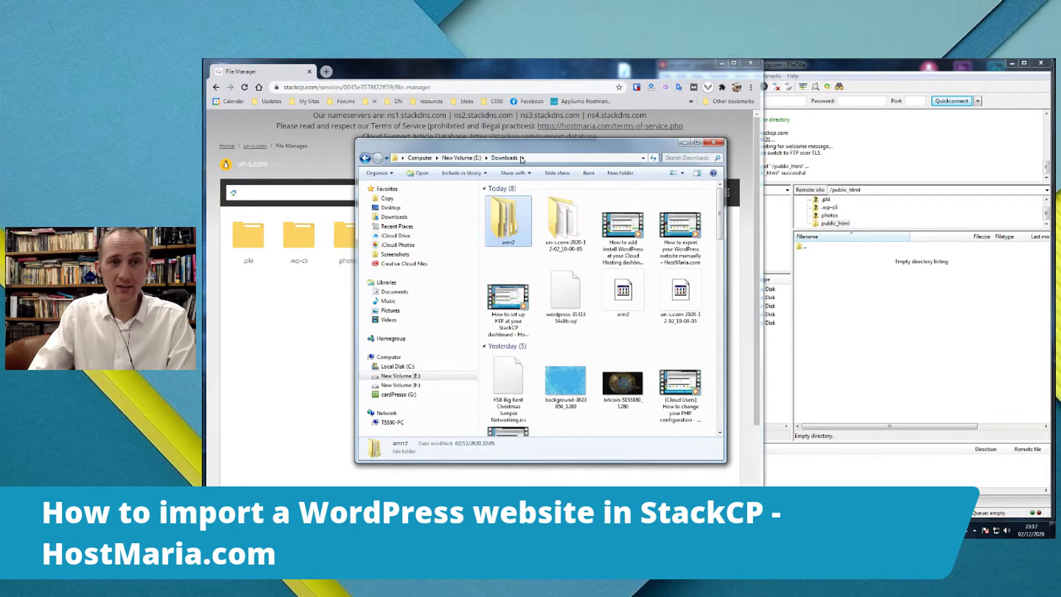
{"action": "left_click", "coordinate": [560, 286]}
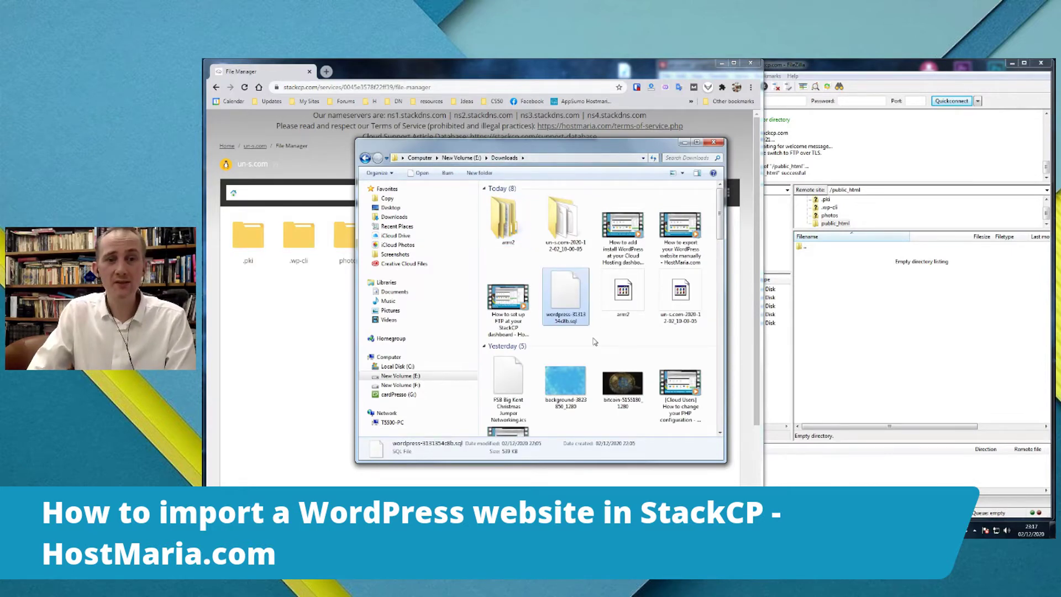
{"action": "left_click", "coordinate": [623, 293]}
- Drag arrr2.zip into the server's public_html and confirm the 13,631,721-byte upload
{"action": "left_click_drag", "start_coordinate": [625, 291], "coordinate": [916, 310]}
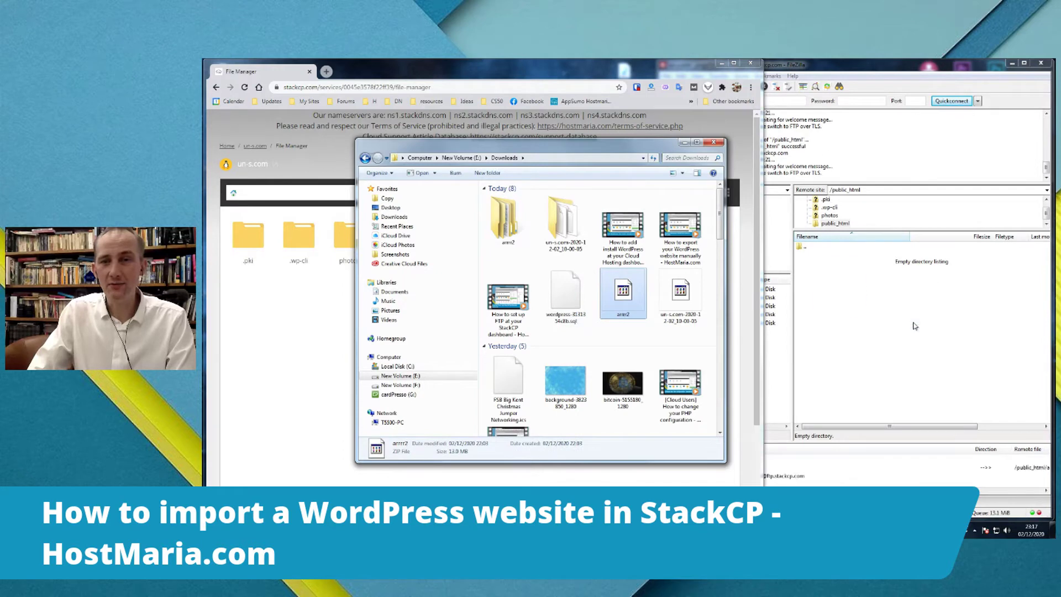
{"action": "left_click", "coordinate": [787, 474]}
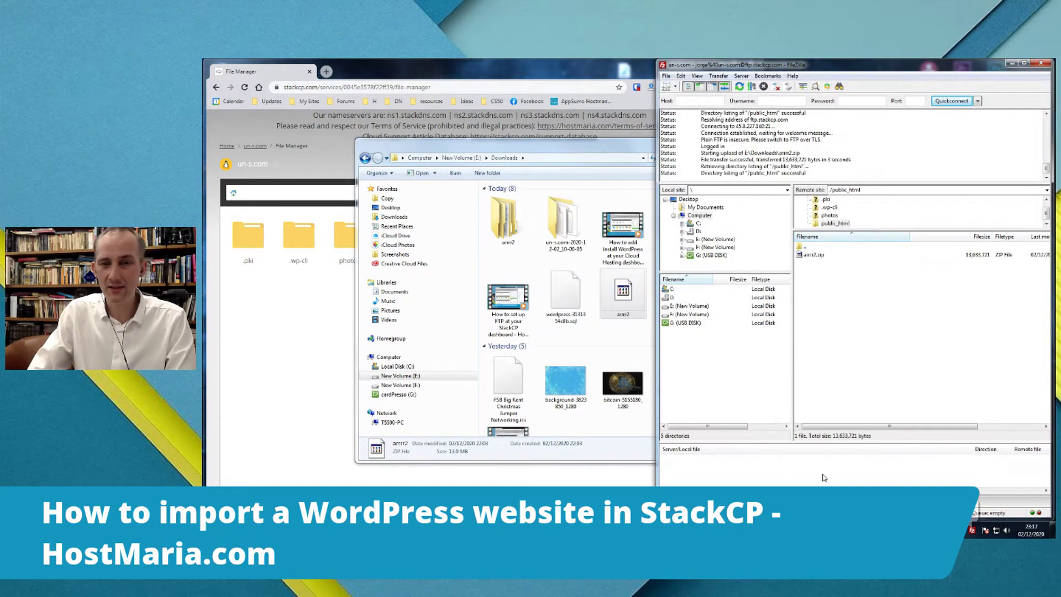
{"action": "left_click", "coordinate": [817, 255]}
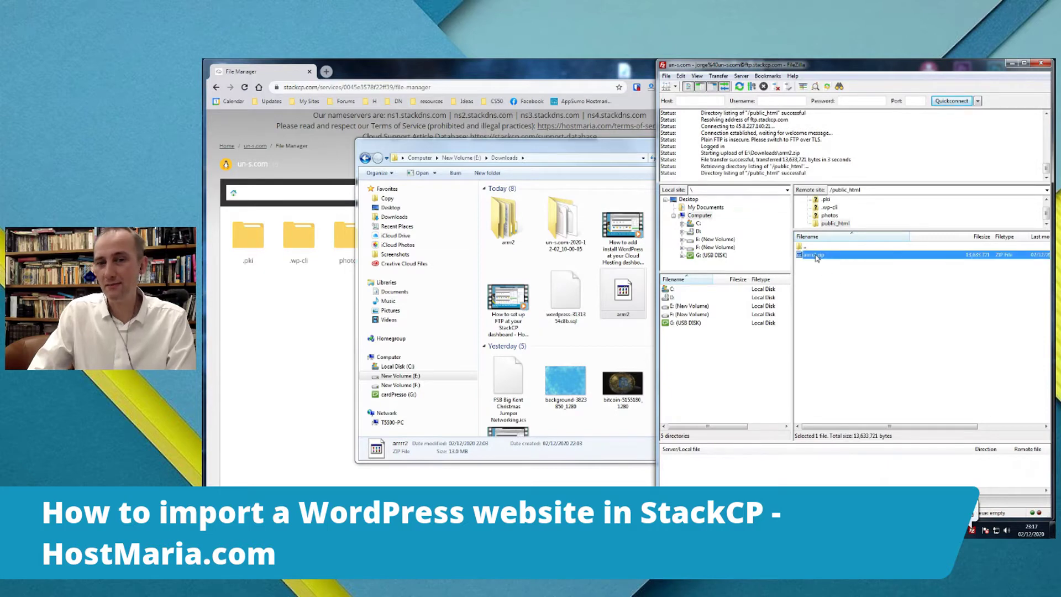
{"action": "left_click", "coordinate": [306, 396]}
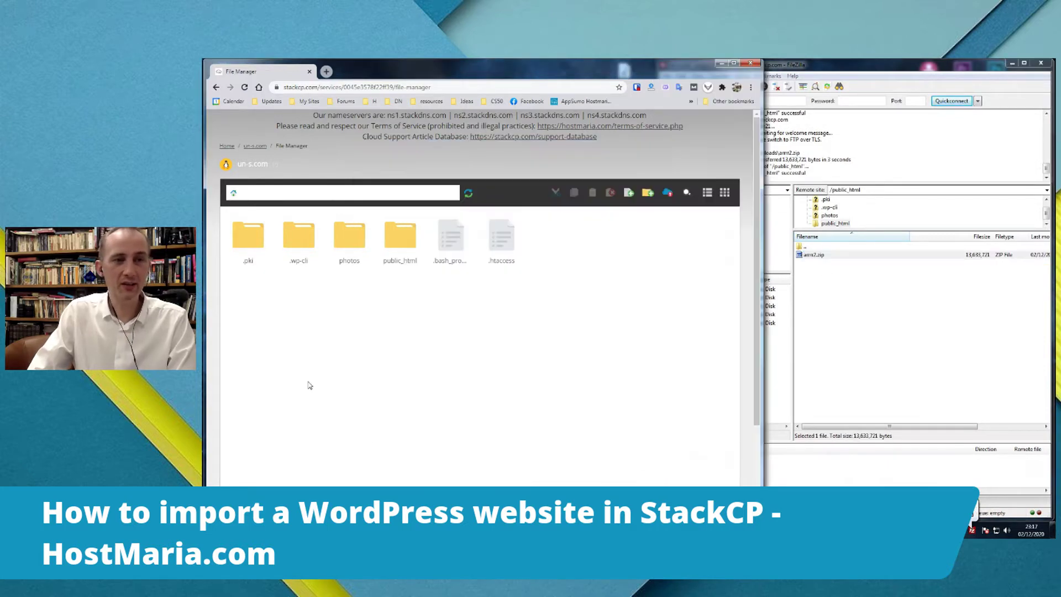
- Reopen StackCP's File Manager, enter public_html and use Extract Here on arrr2.zip
{"action": "left_click", "coordinate": [226, 146]}
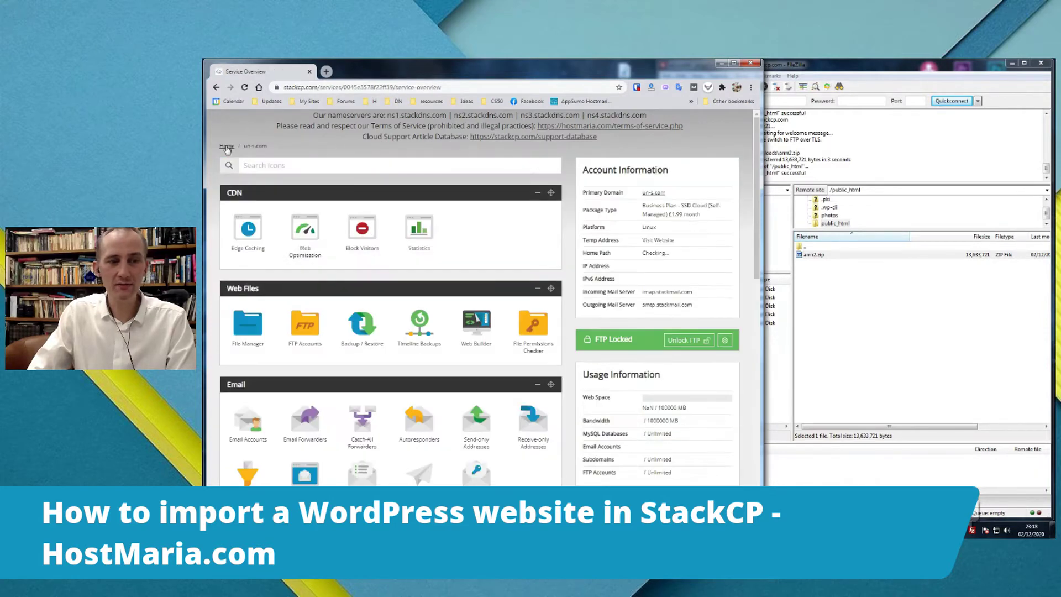
{"action": "left_click", "coordinate": [240, 321]}
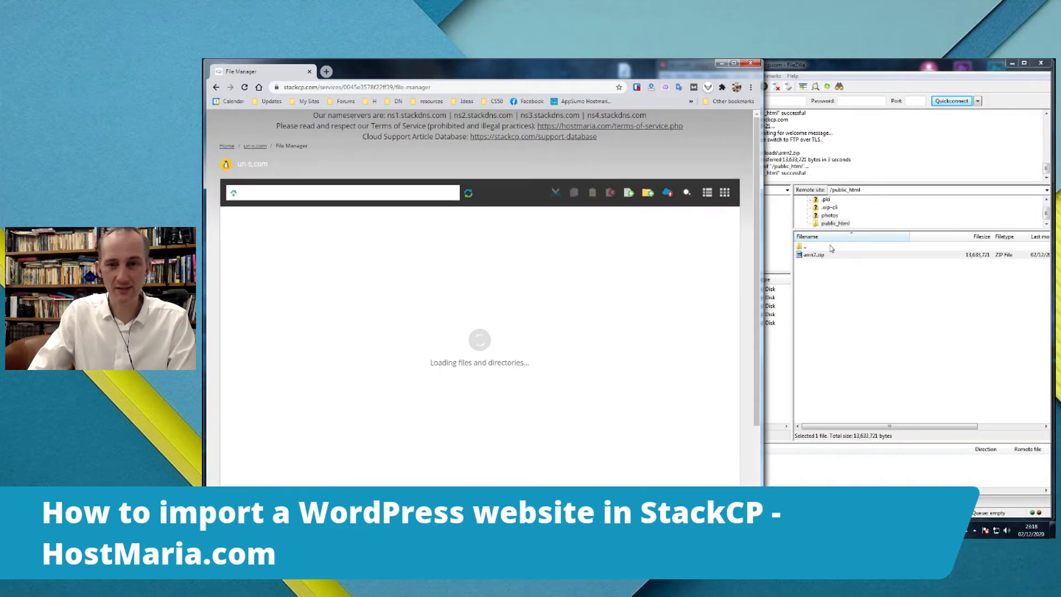
{"action": "double_click", "coordinate": [799, 247]}
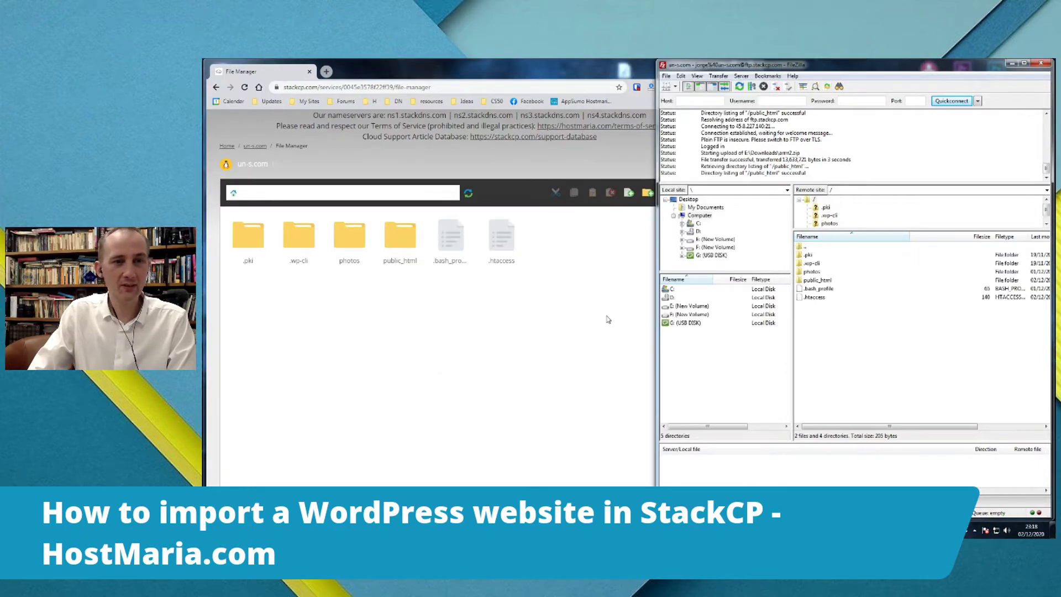
{"action": "left_click", "coordinate": [387, 241]}
{"action": "double_click", "coordinate": [400, 236]}
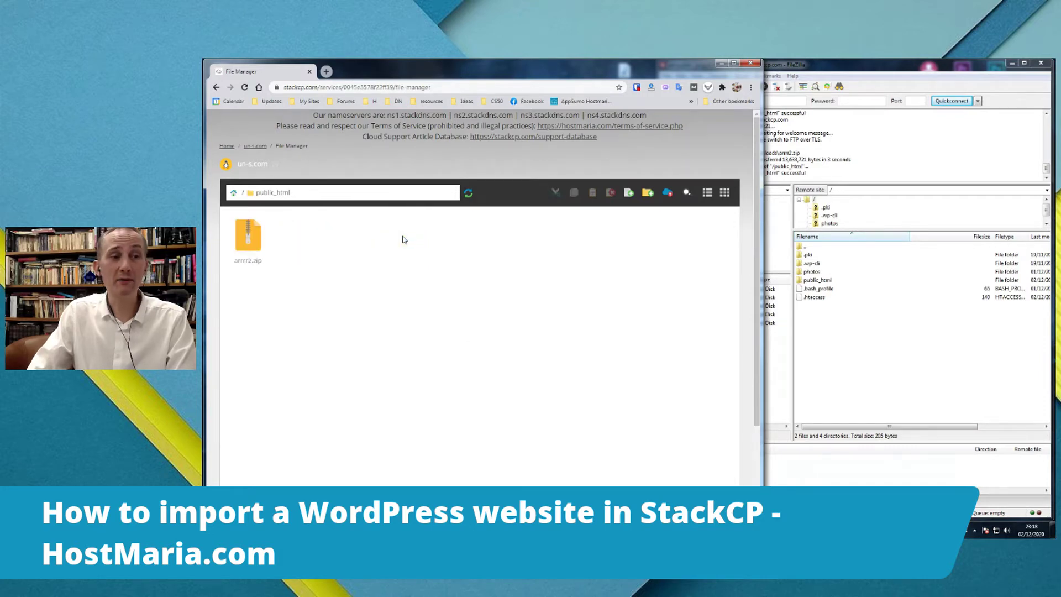
{"action": "right_click", "coordinate": [262, 234]}
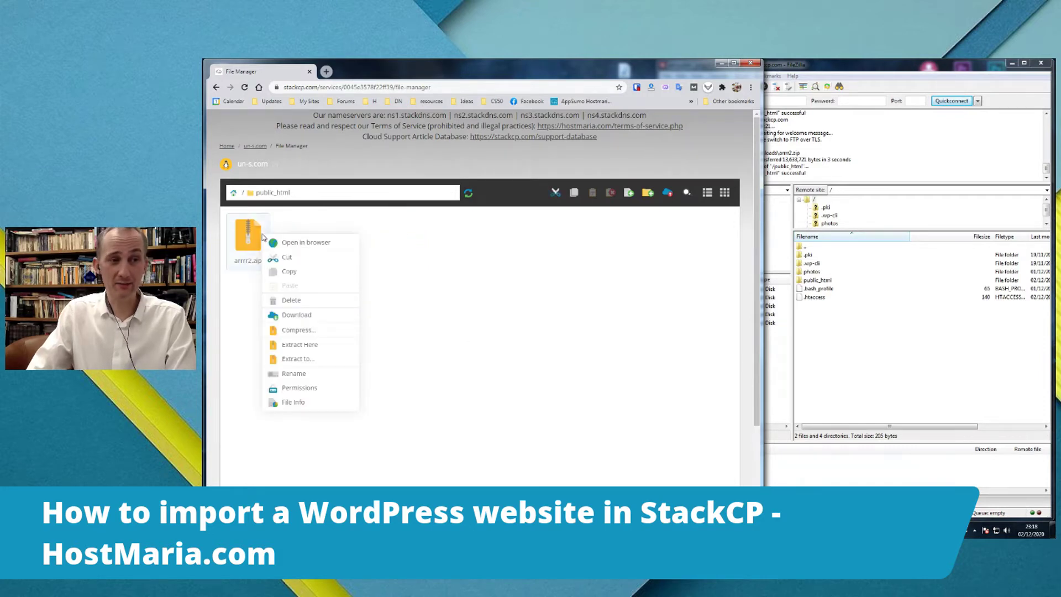
{"action": "left_click", "coordinate": [319, 345]}
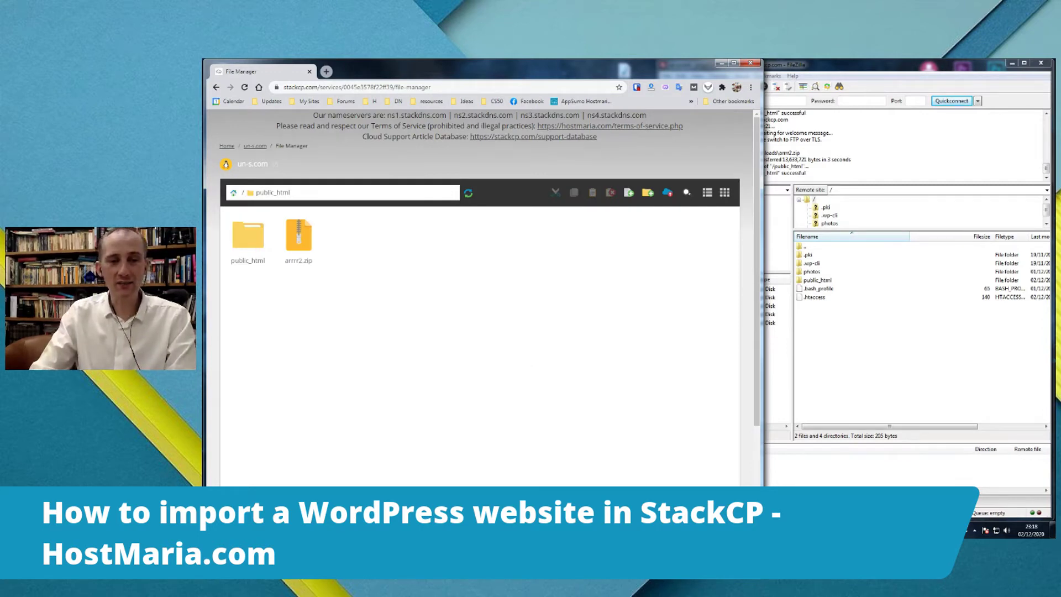
- Open the local arrr2\public_html folder for comparison, then minimise Explorer
{"action": "key", "text": "alt+Tab"}
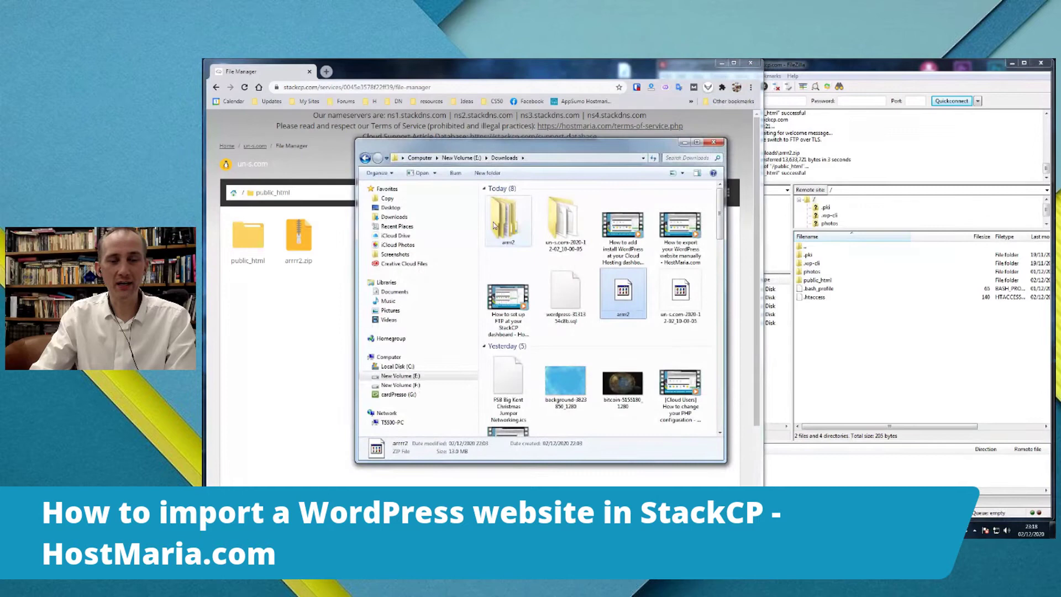
{"action": "double_click", "coordinate": [500, 224]}
{"action": "double_click", "coordinate": [508, 199]}
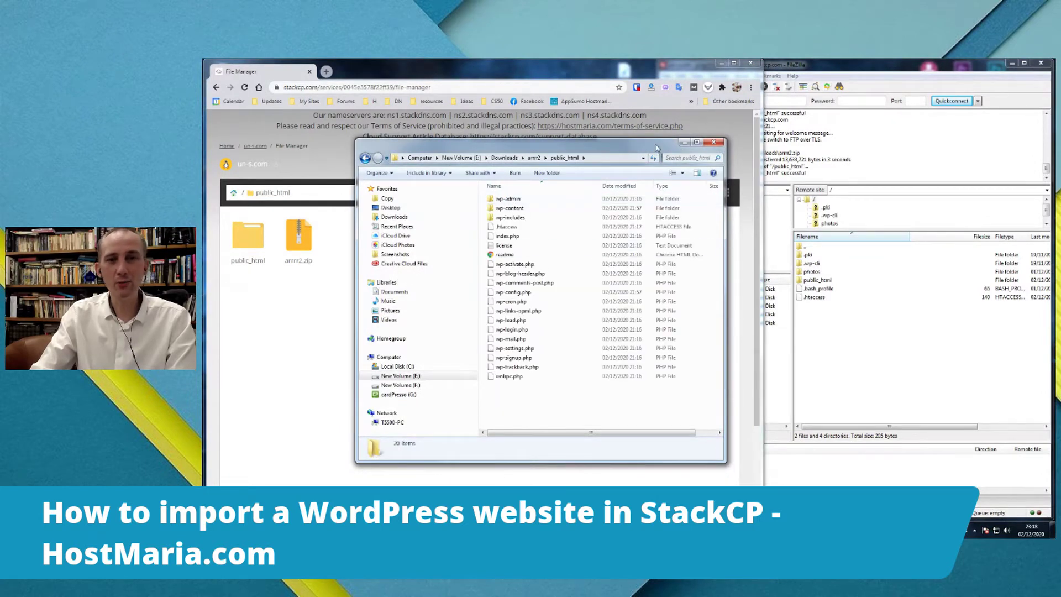
{"action": "left_click", "coordinate": [684, 143]}
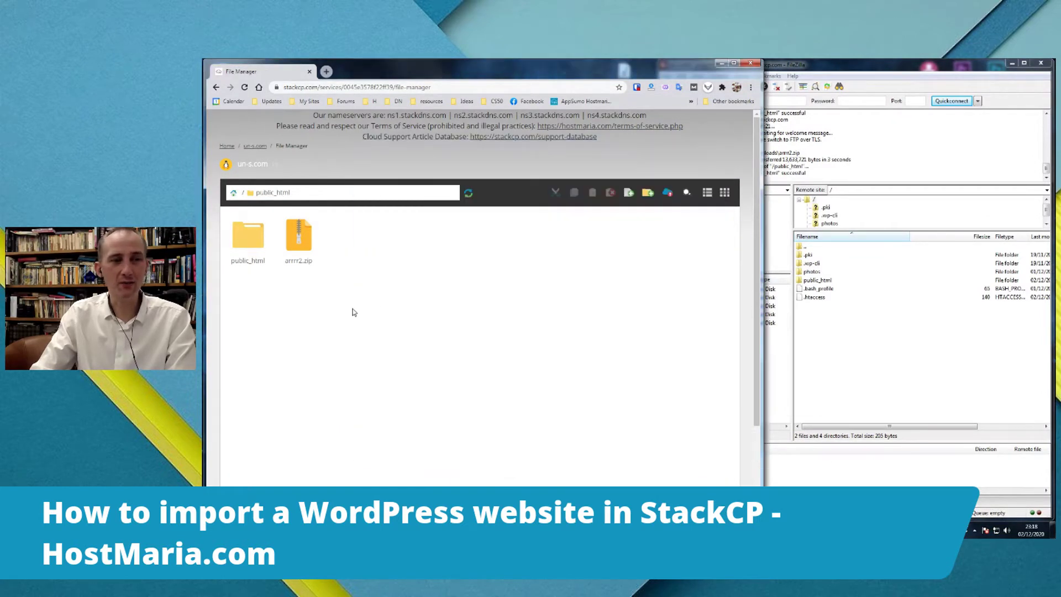
- Inspect the nested public_html and wp-includes, select all 20 items, then return to the home folder
{"action": "double_click", "coordinate": [249, 236]}
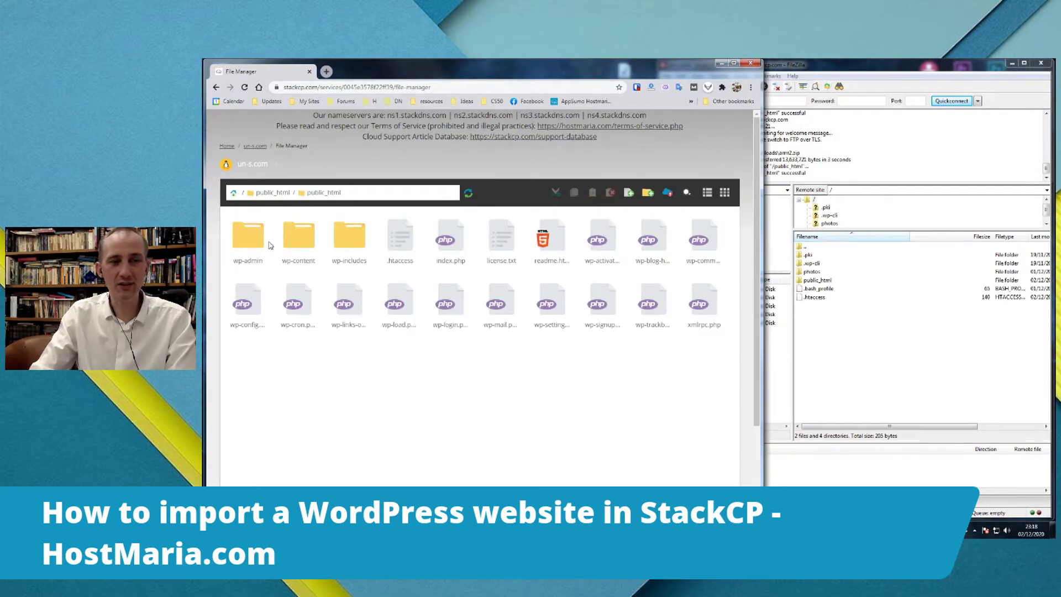
{"action": "double_click", "coordinate": [352, 242]}
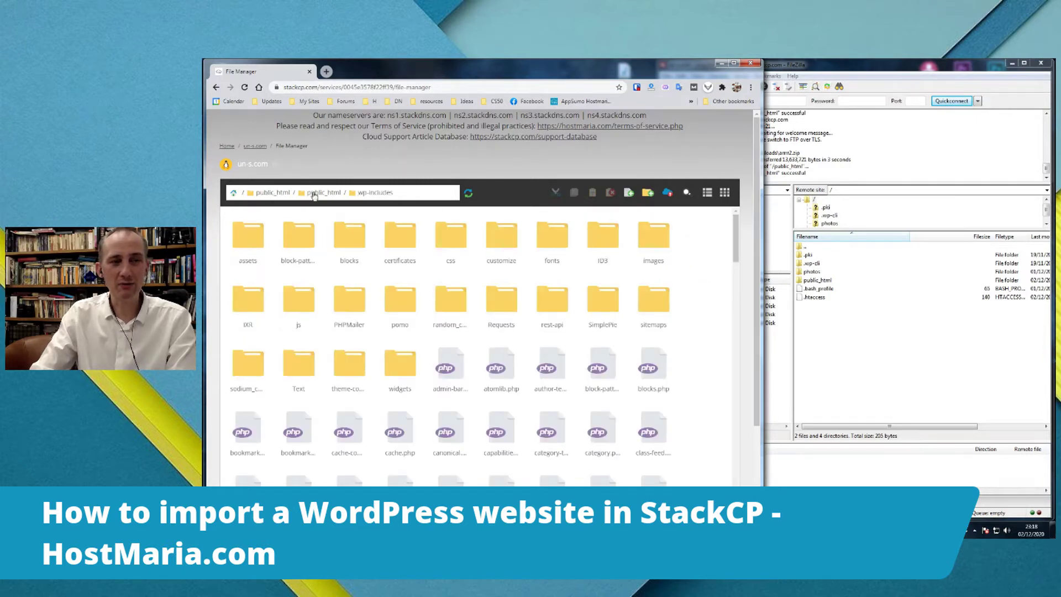
{"action": "left_click", "coordinate": [267, 194]}
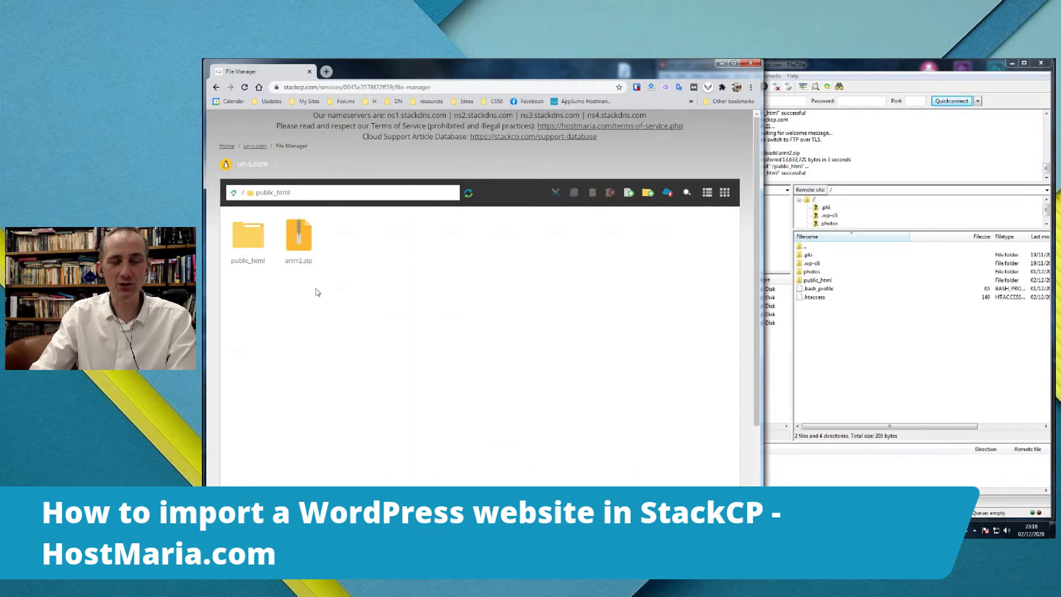
{"action": "double_click", "coordinate": [252, 237]}
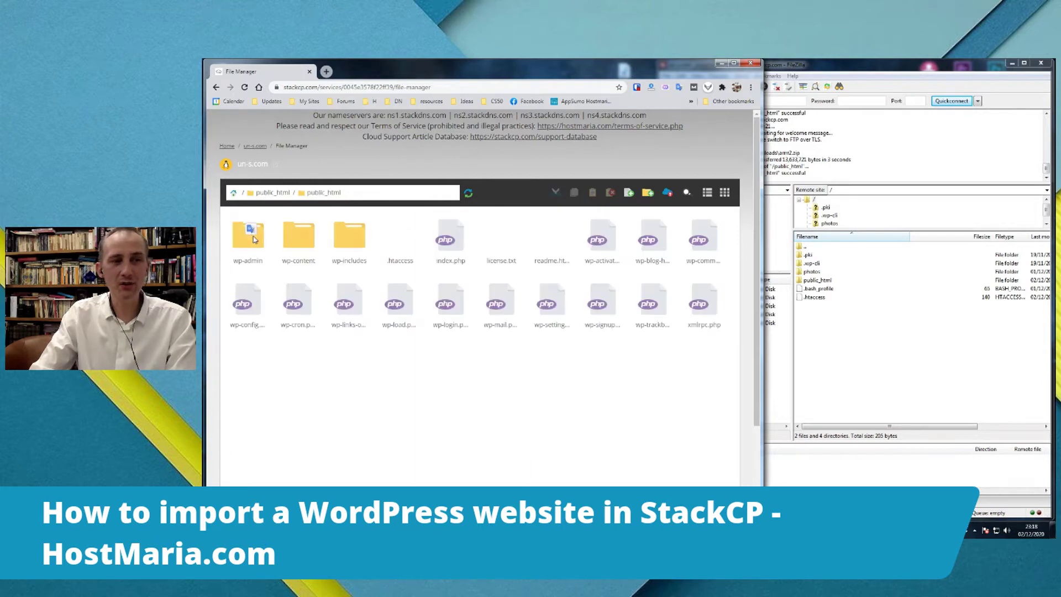
{"action": "left_click_drag", "start_coordinate": [269, 363], "coordinate": [735, 223]}
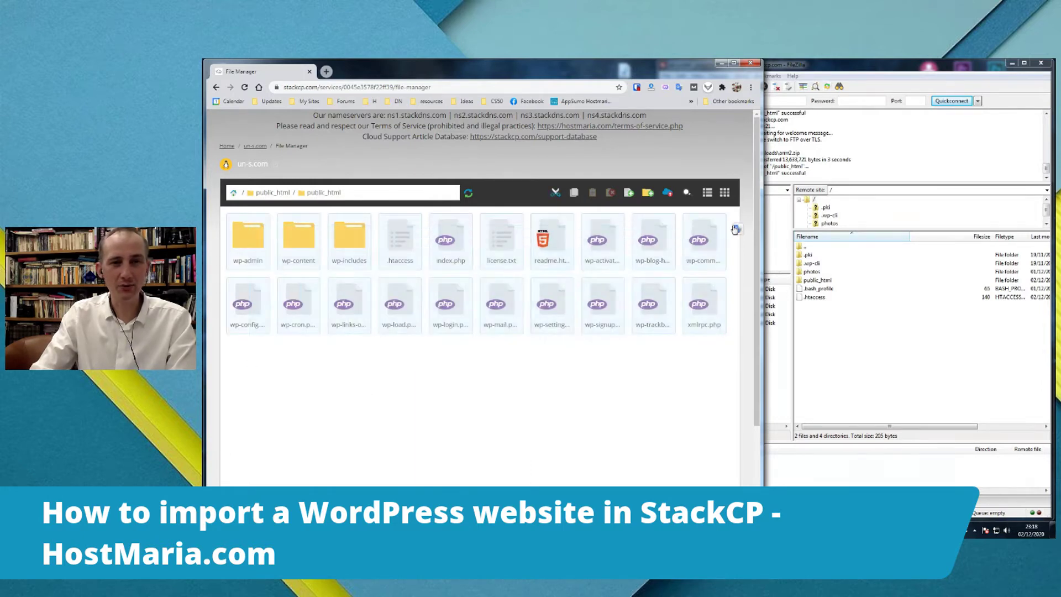
{"action": "left_click", "coordinate": [268, 192]}
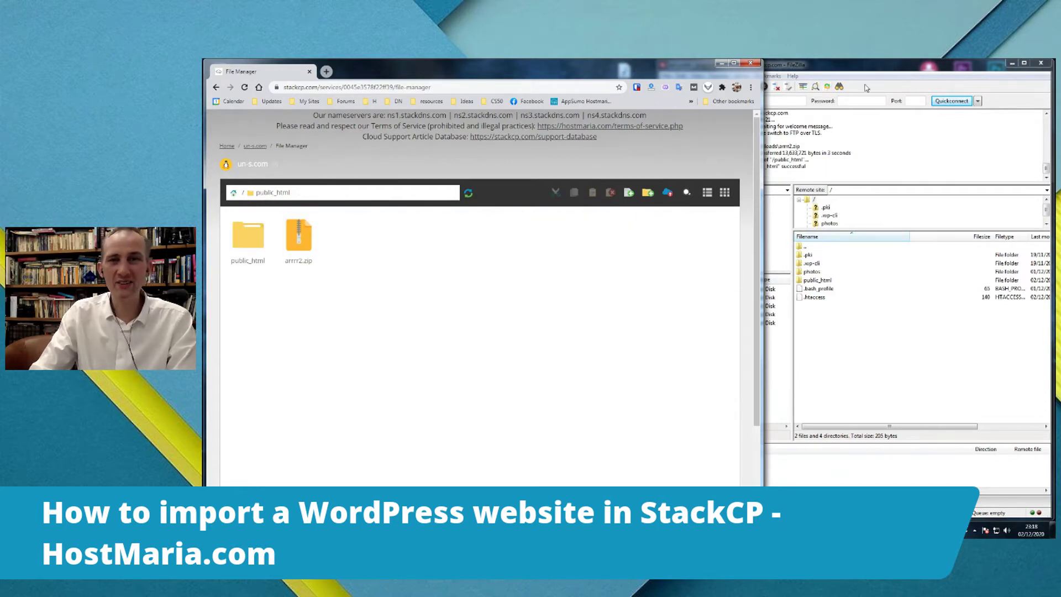
{"action": "left_click", "coordinate": [234, 193]}
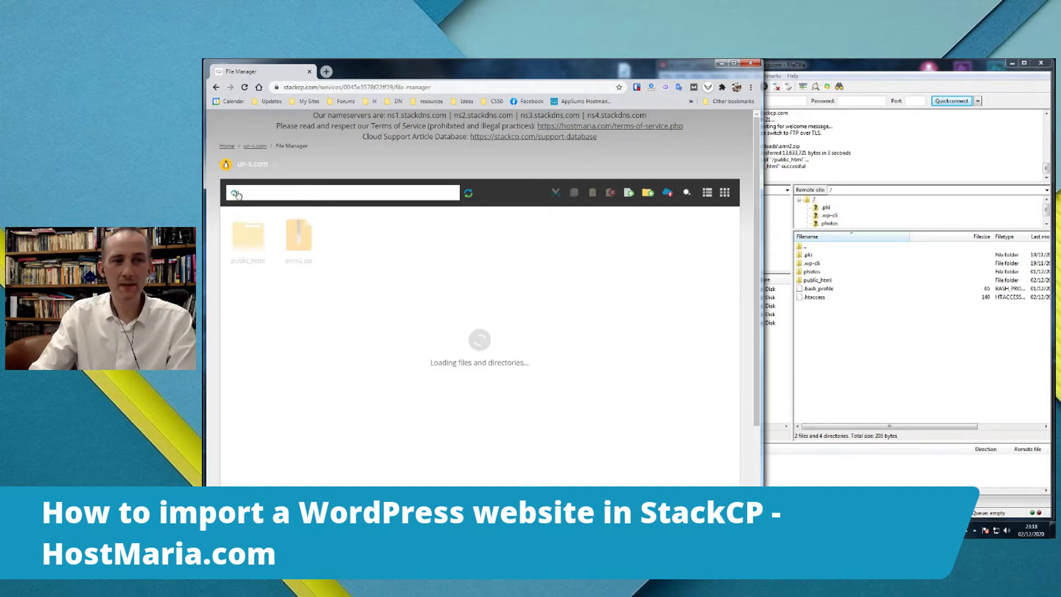
- Reconnect FileZilla to the StackCP FTP server, accepting the insecure FTP warning
{"action": "left_click", "coordinate": [849, 66]}
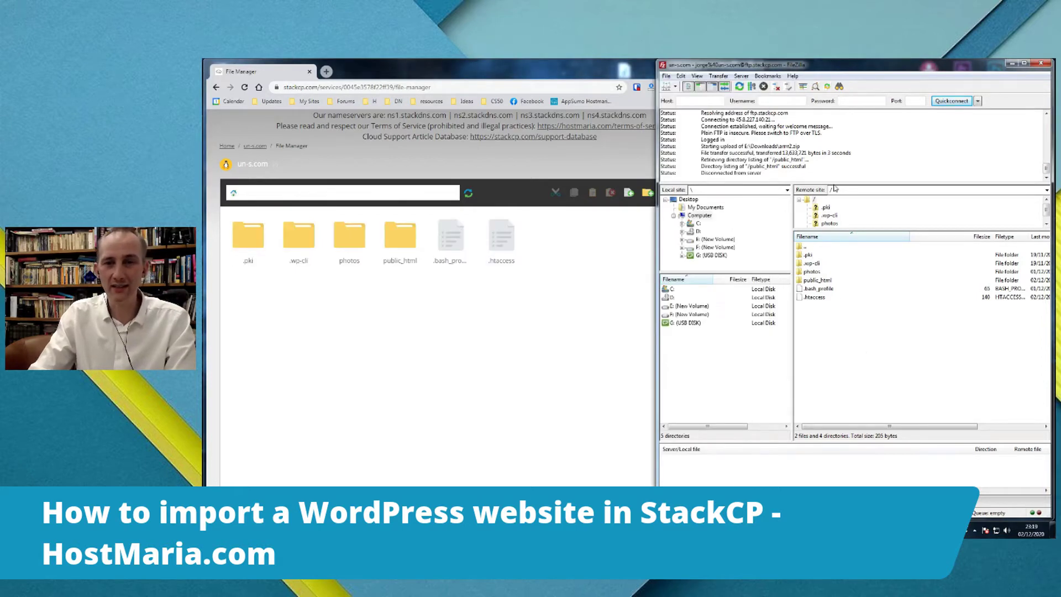
{"action": "double_click", "coordinate": [818, 280]}
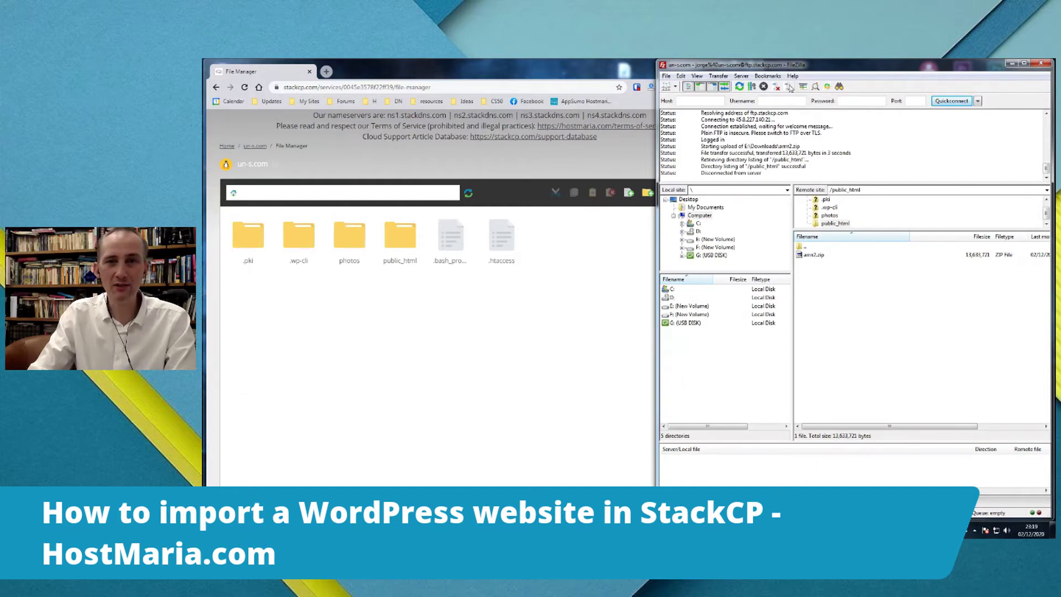
{"action": "left_click", "coordinate": [776, 87]}
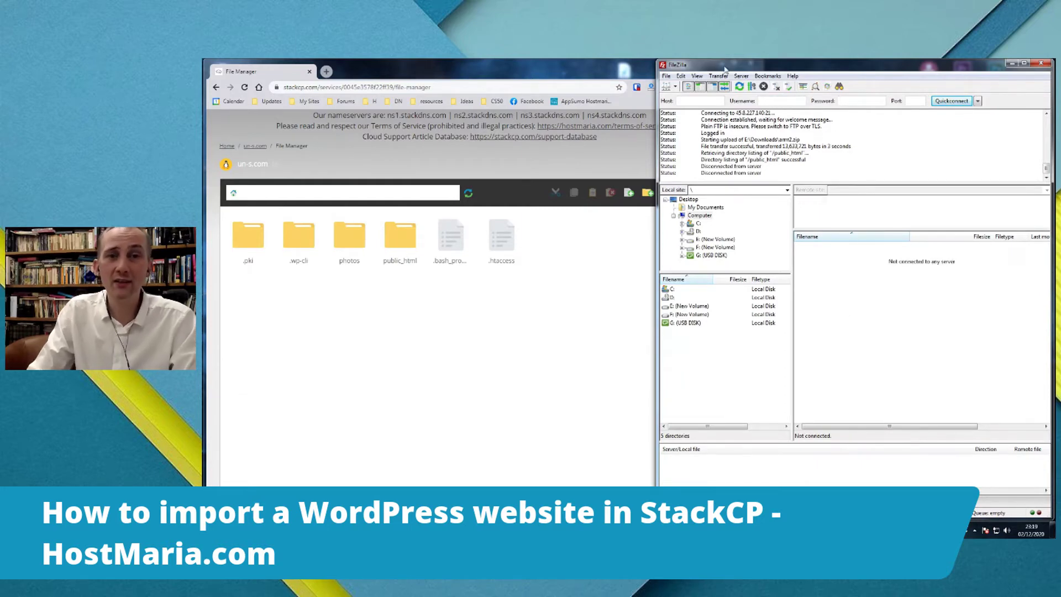
{"action": "left_click", "coordinate": [1041, 63]}
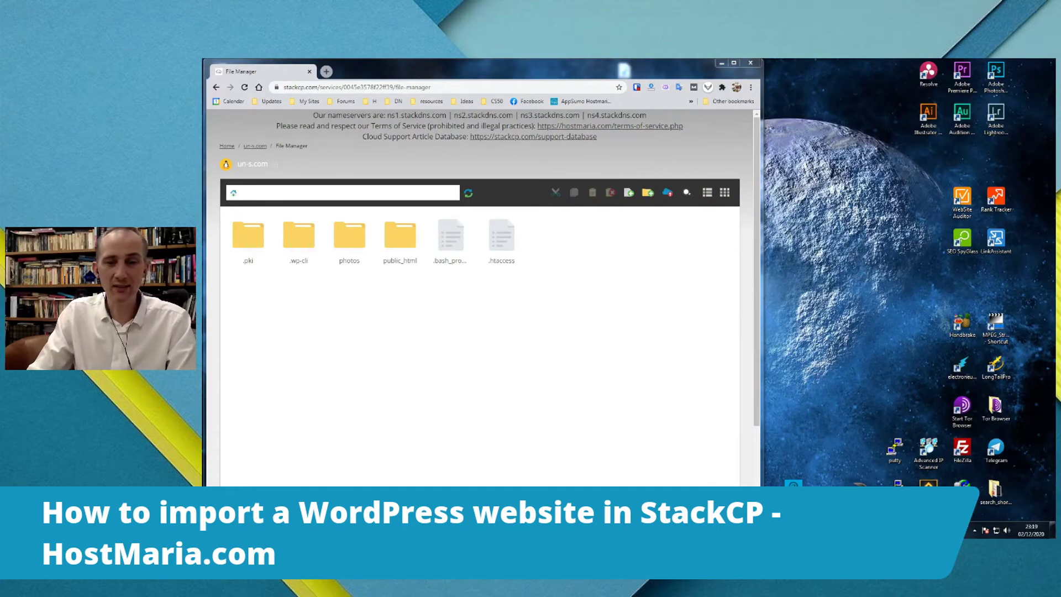
{"action": "left_click", "coordinate": [787, 87]}
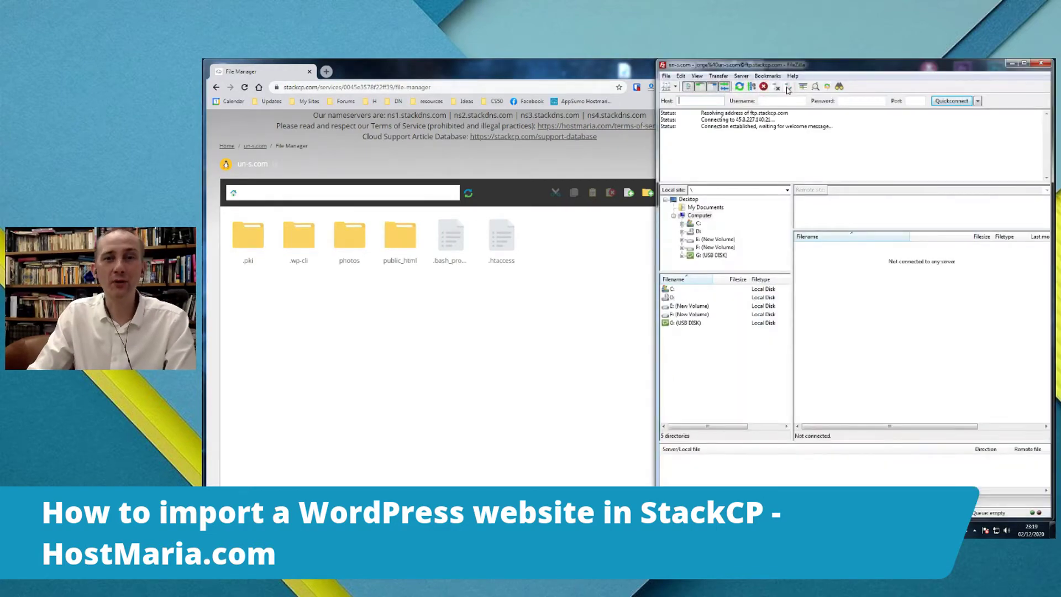
{"action": "left_click", "coordinate": [866, 327]}
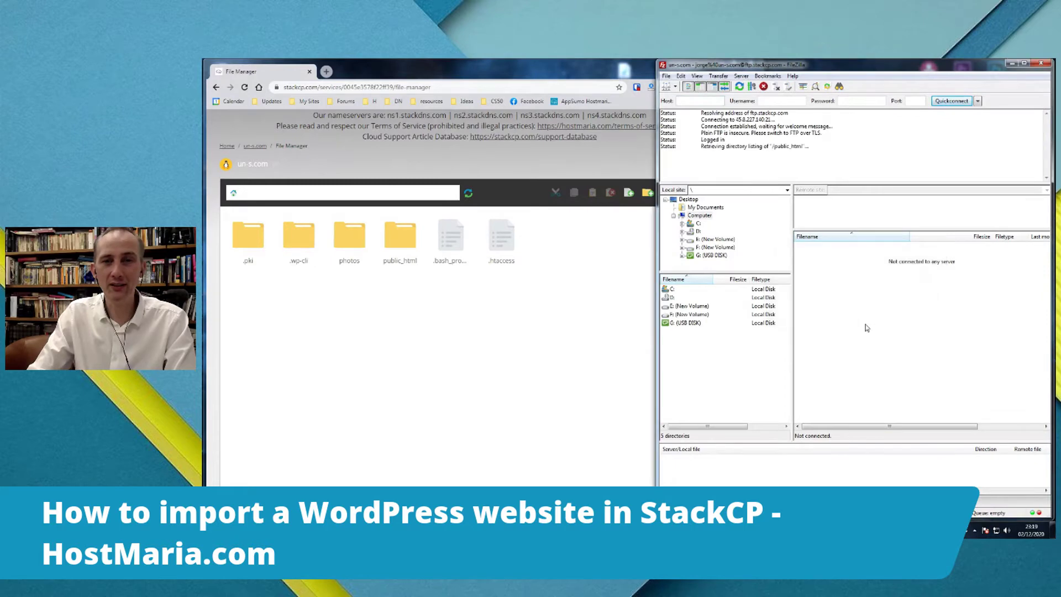
- Move all WordPress files, wp-admin through xmlrpc.php, from the nested folder up into public_html
{"action": "double_click", "coordinate": [812, 254]}
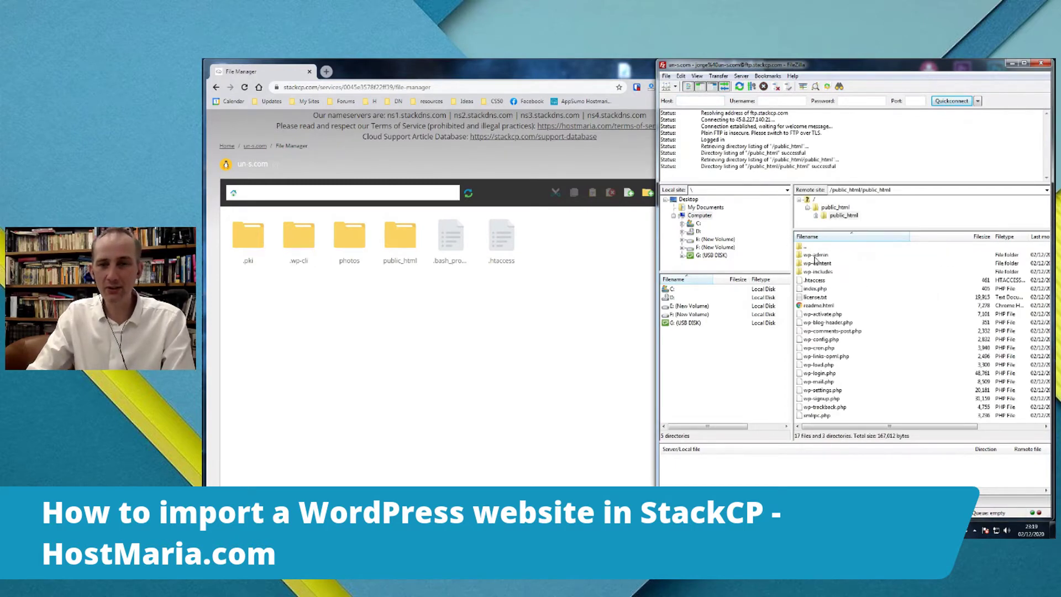
{"action": "left_click", "coordinate": [815, 255]}
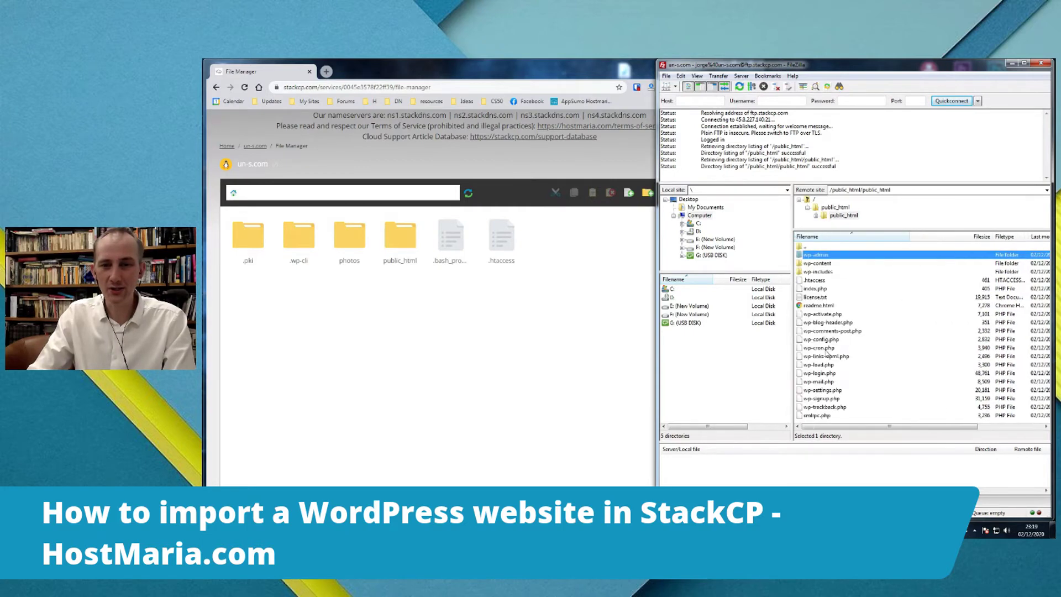
{"action": "left_click", "coordinate": [804, 417], "text": "shift"}
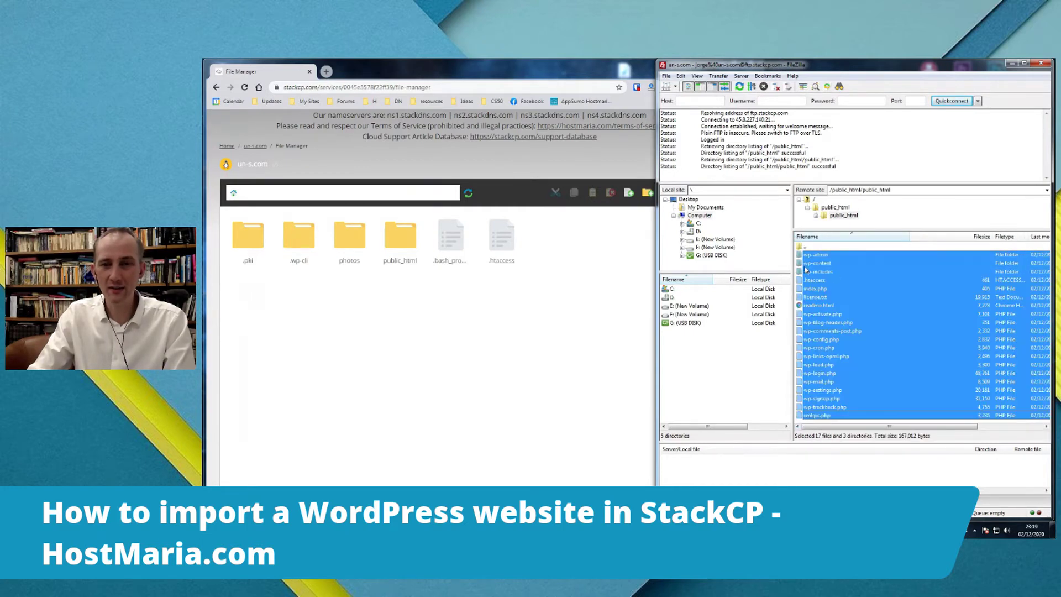
{"action": "left_click_drag", "start_coordinate": [800, 258], "coordinate": [799, 247]}
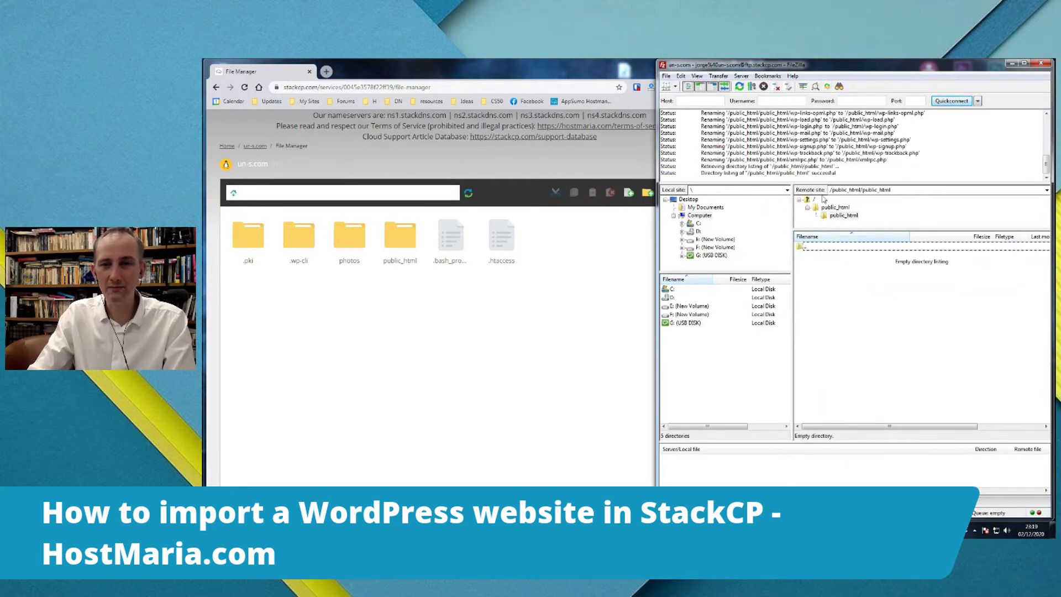
{"action": "left_click", "coordinate": [823, 208]}
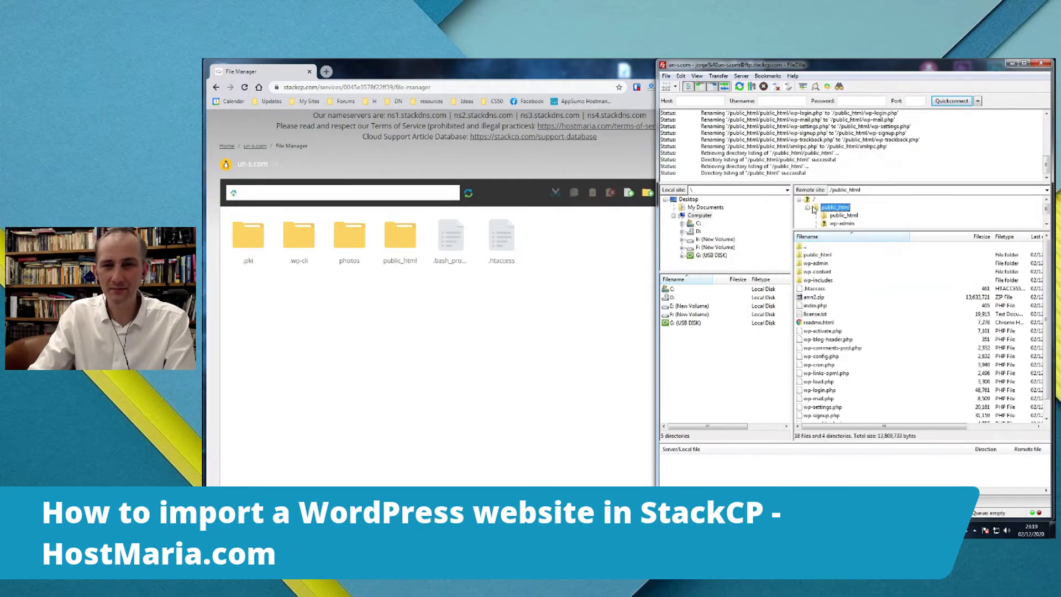
- Delete the emptied nested public_html folder and arrr2.zip from the server
{"action": "left_click", "coordinate": [820, 256]}
{"action": "key", "text": "Delete"}
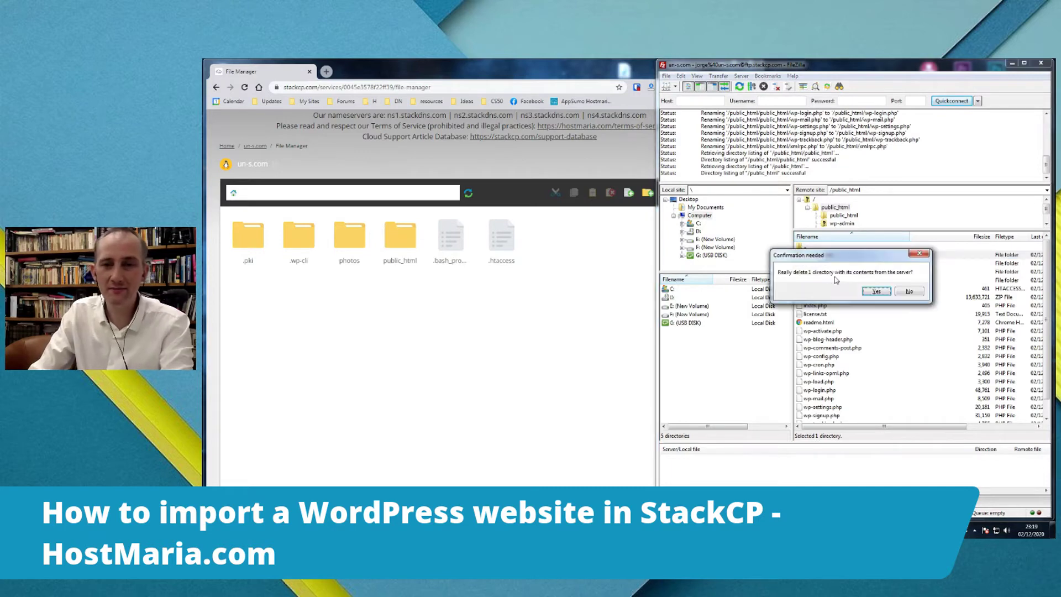
{"action": "left_click", "coordinate": [872, 288]}
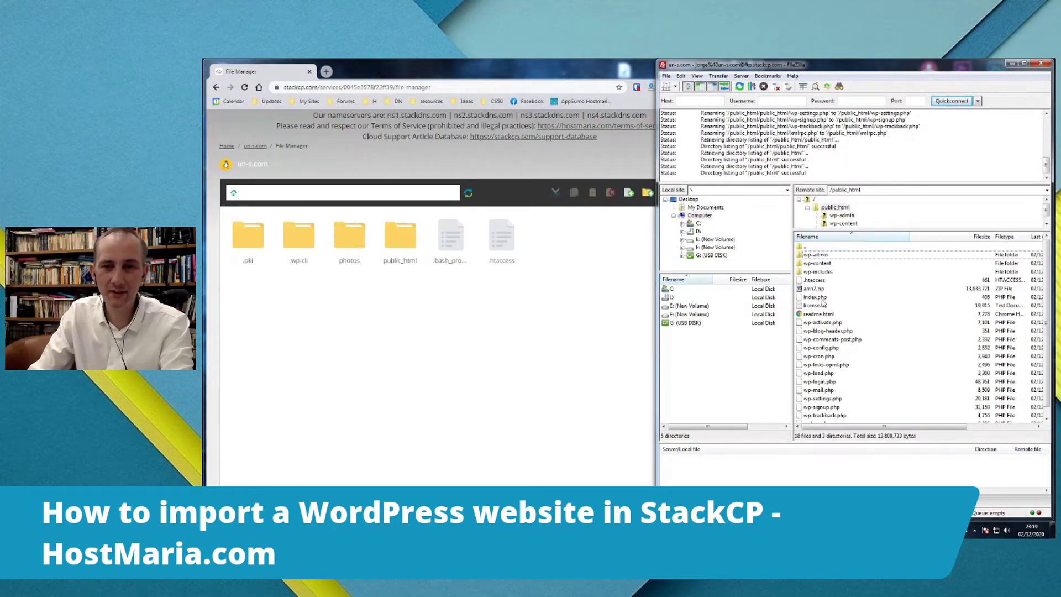
{"action": "left_click", "coordinate": [827, 288]}
{"action": "key", "text": "Delete"}
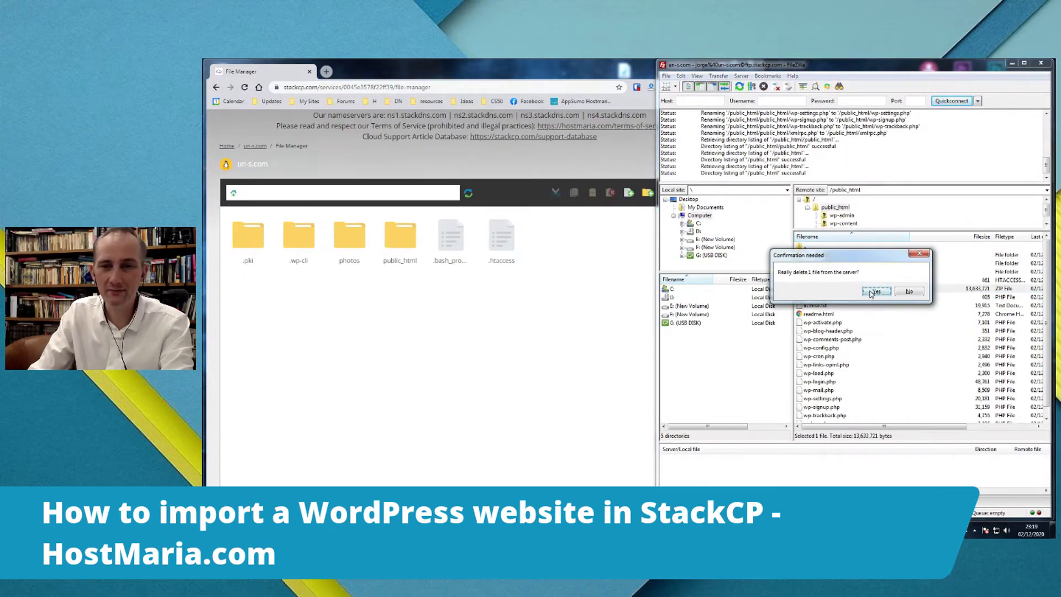
{"action": "left_click", "coordinate": [875, 291]}
{"action": "left_click", "coordinate": [654, 319]}
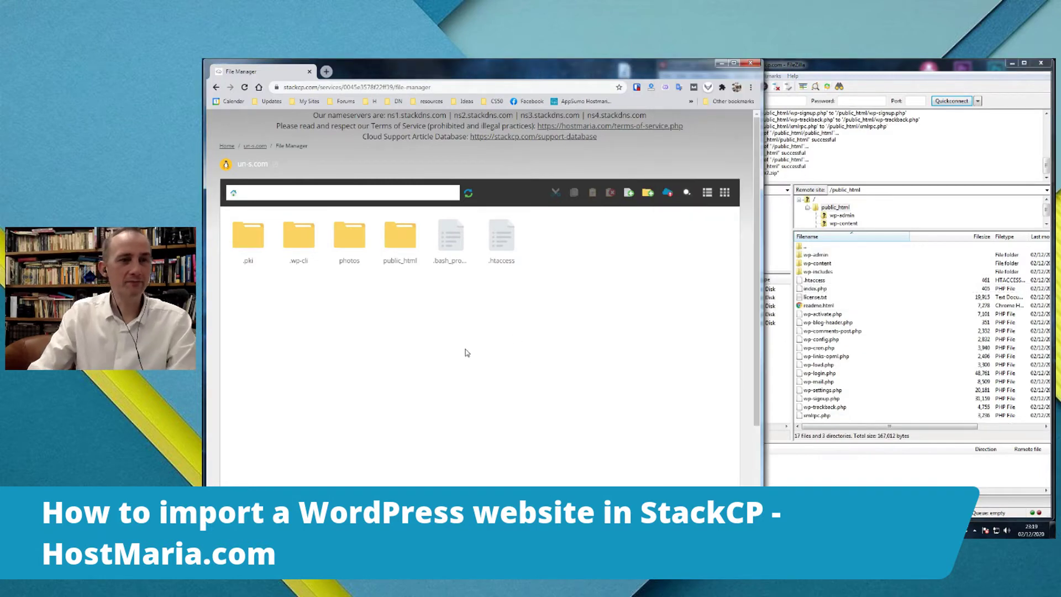
- Reload the File Manager, confirm the WordPress files in public_html, and go back to Home
{"action": "left_click", "coordinate": [244, 88]}
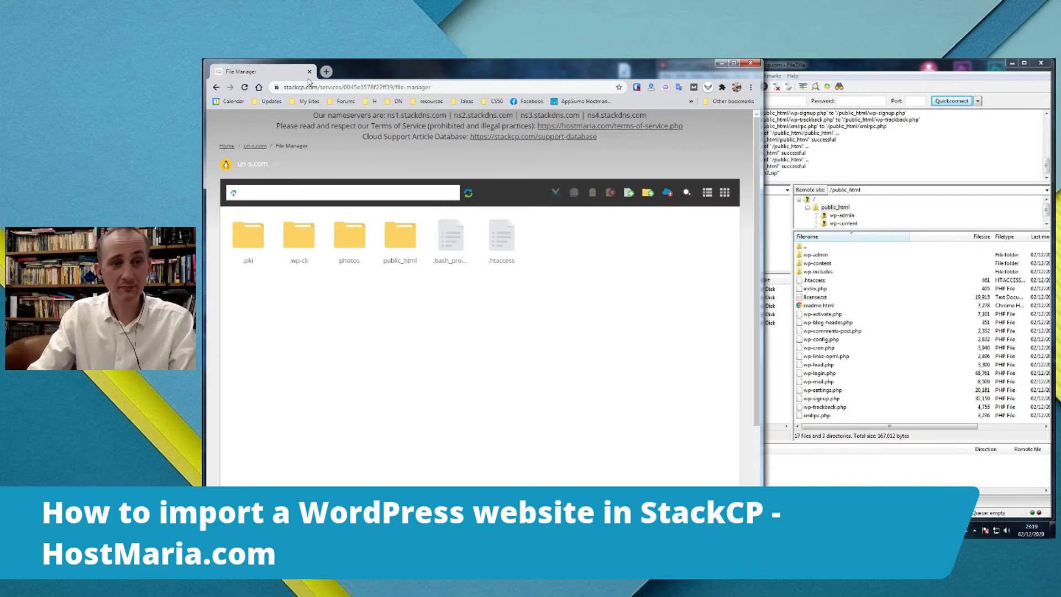
{"action": "double_click", "coordinate": [400, 237]}
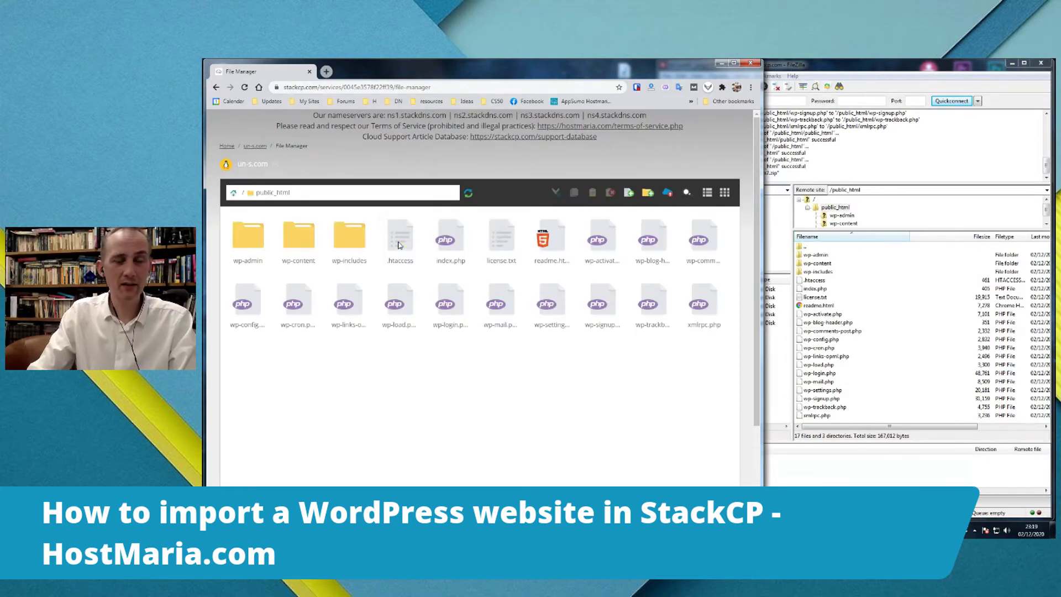
{"action": "left_click_drag", "start_coordinate": [238, 357], "coordinate": [644, 383]}
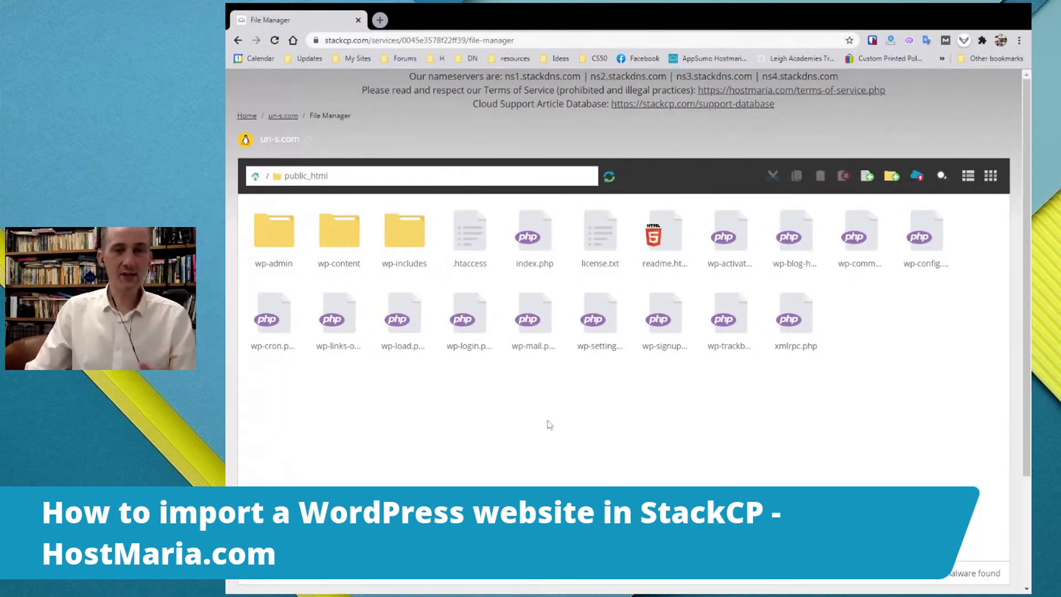
{"action": "left_click", "coordinate": [246, 116]}
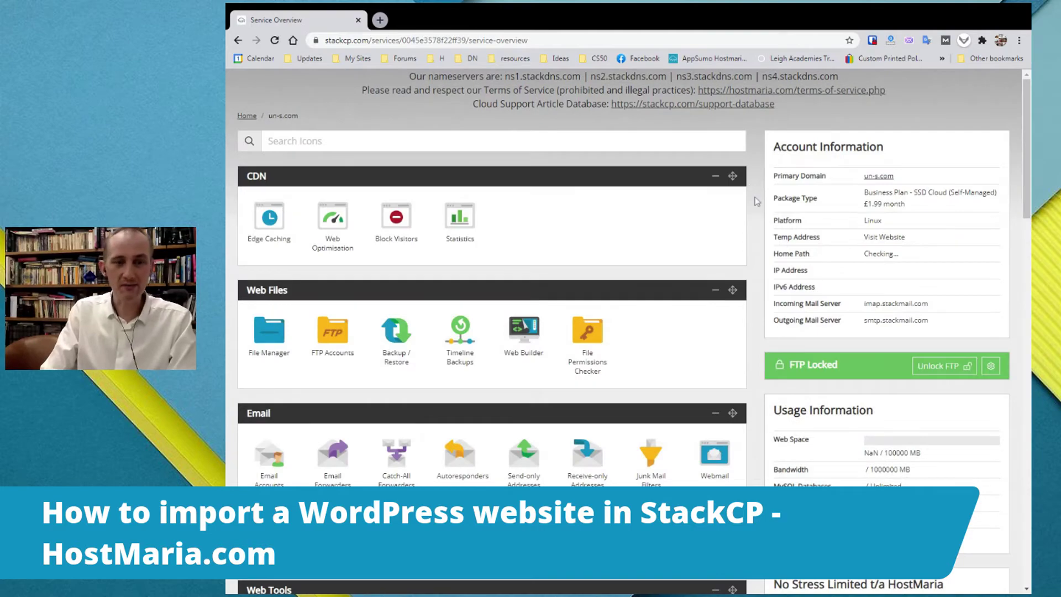
{"action": "scroll", "coordinate": [606, 308], "scroll_direction": "down", "scroll_amount": 4}
- On the MySQL Databases page, create a database named dbimport
{"action": "left_click", "coordinate": [333, 411]}
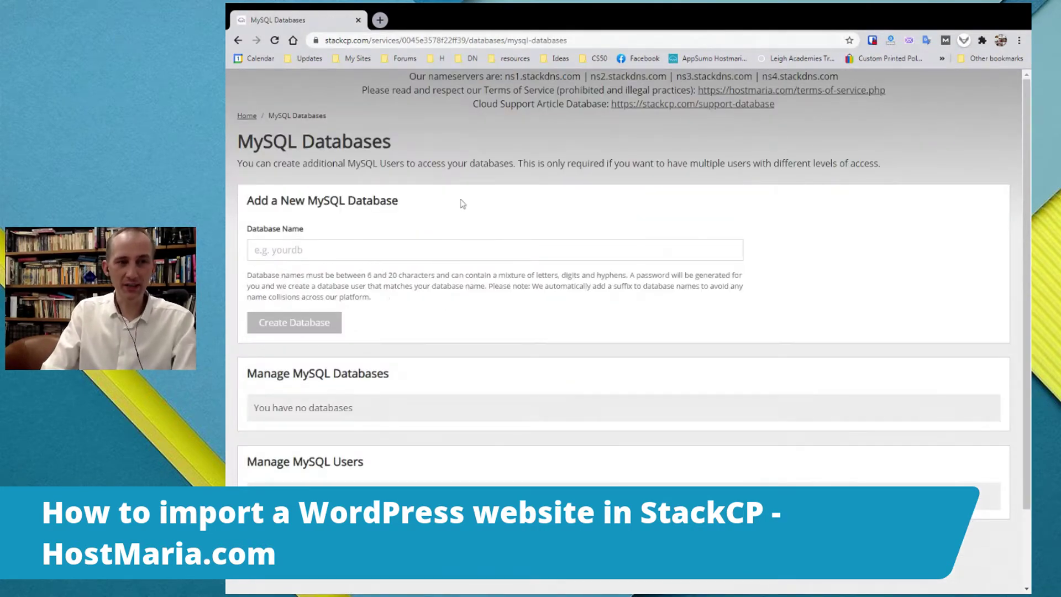
{"action": "left_click", "coordinate": [255, 250]}
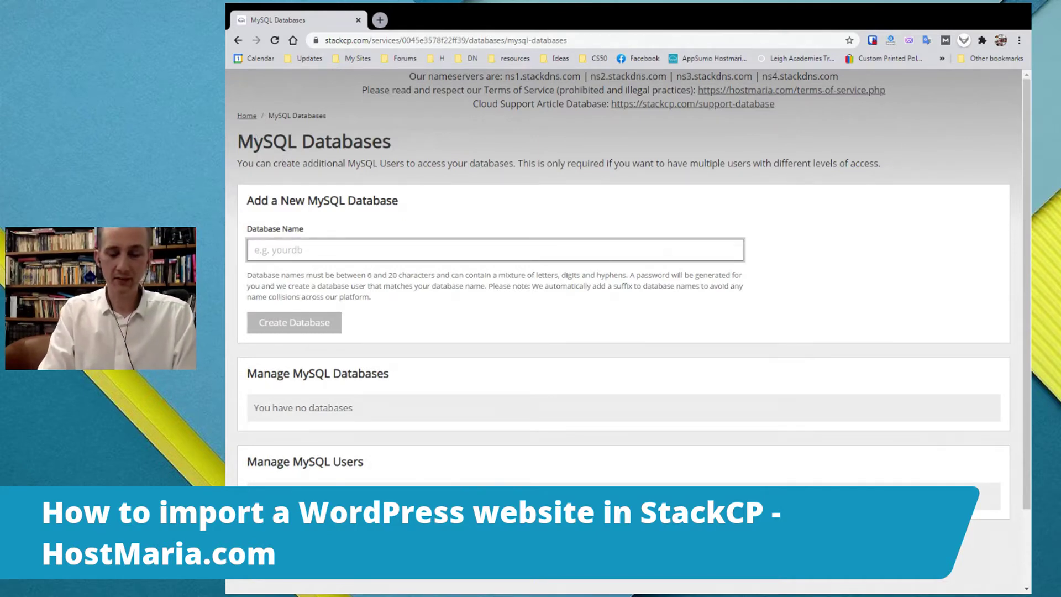
{"action": "type", "text": "dbimp"}
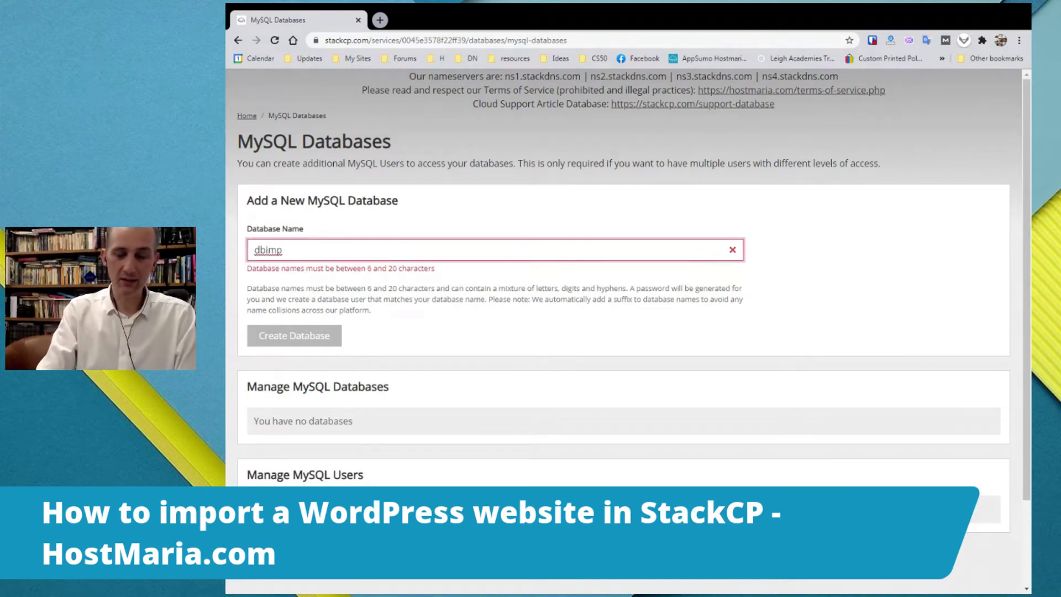
{"action": "type", "text": "ort"}
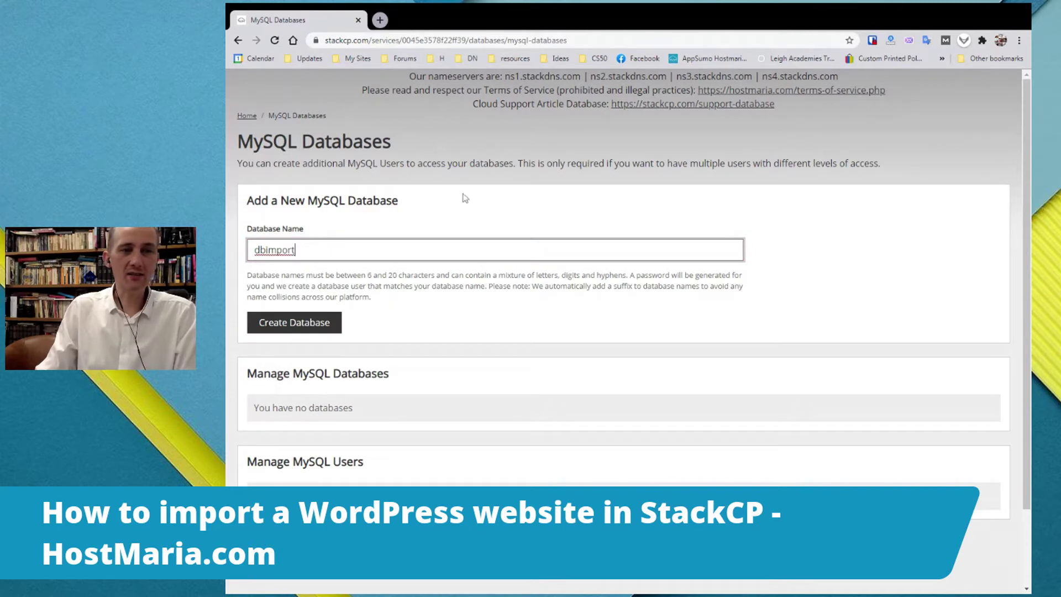
{"action": "left_click", "coordinate": [299, 323]}
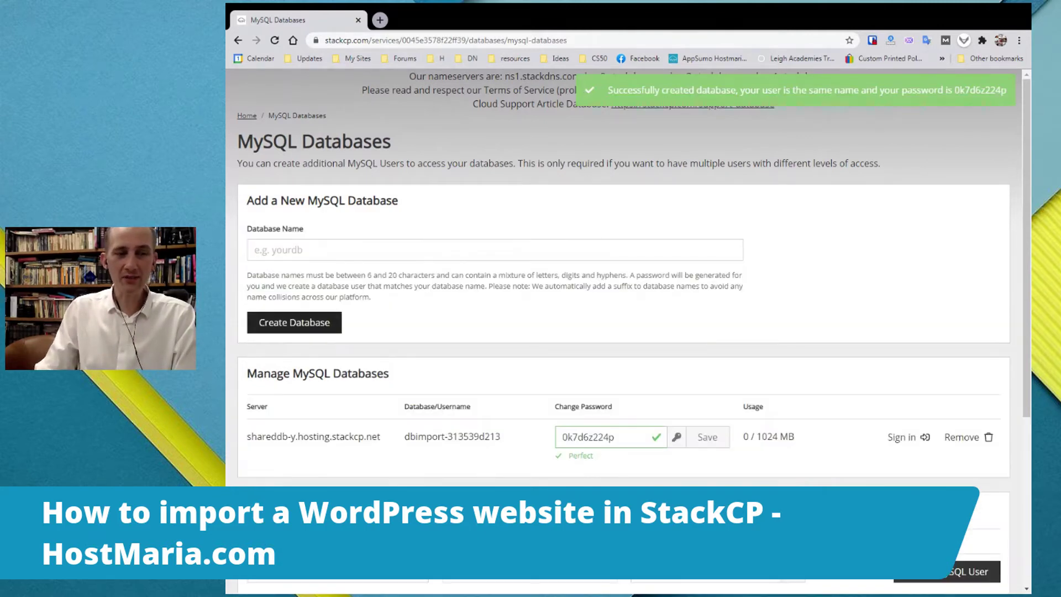
{"action": "scroll", "coordinate": [385, 351], "scroll_direction": "down", "scroll_amount": 2}
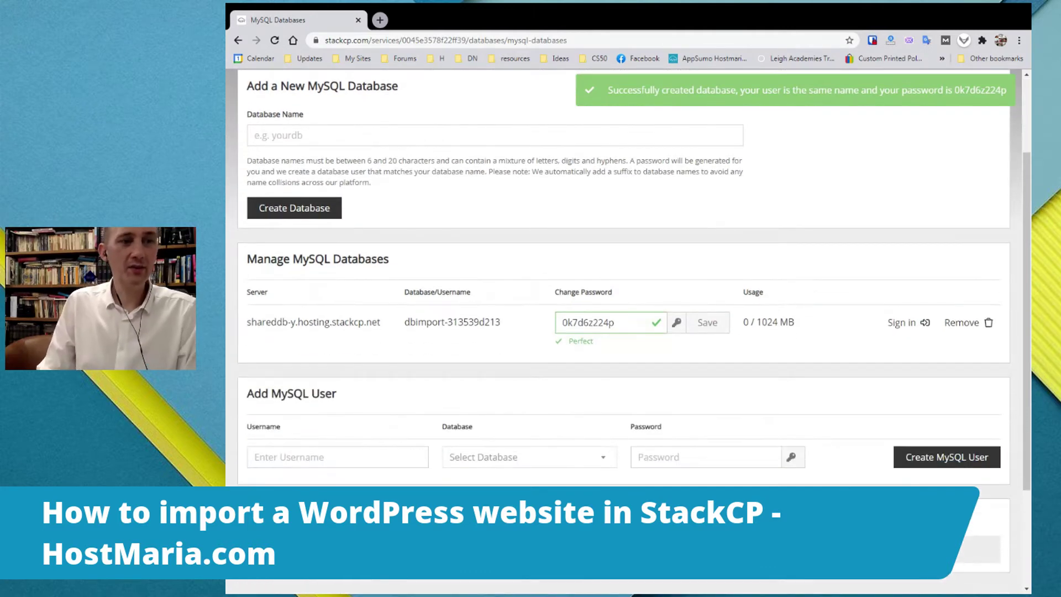
{"action": "double_click", "coordinate": [257, 292]}
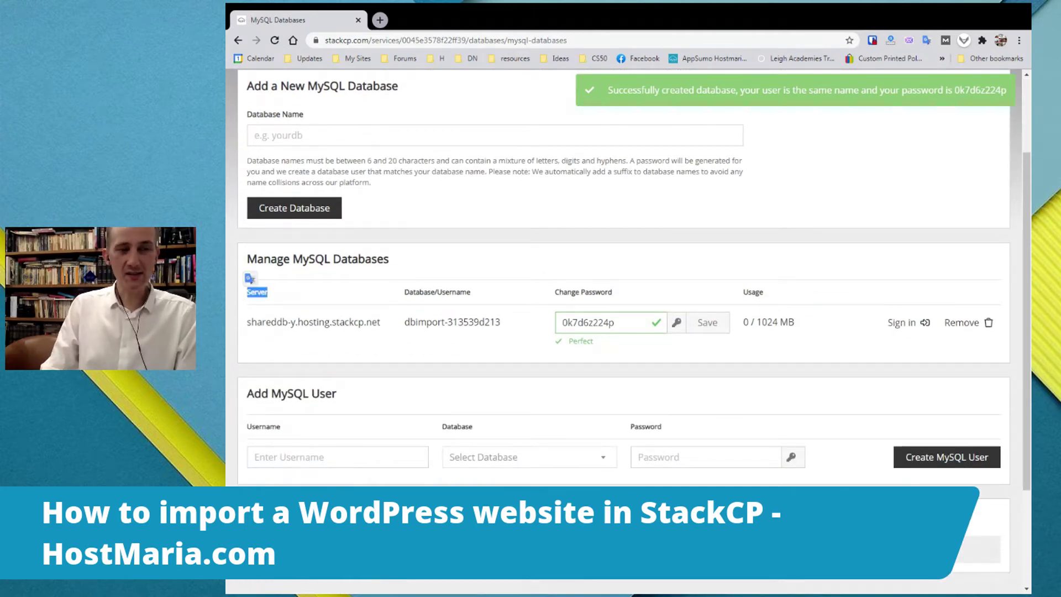
{"action": "left_click", "coordinate": [251, 279]}
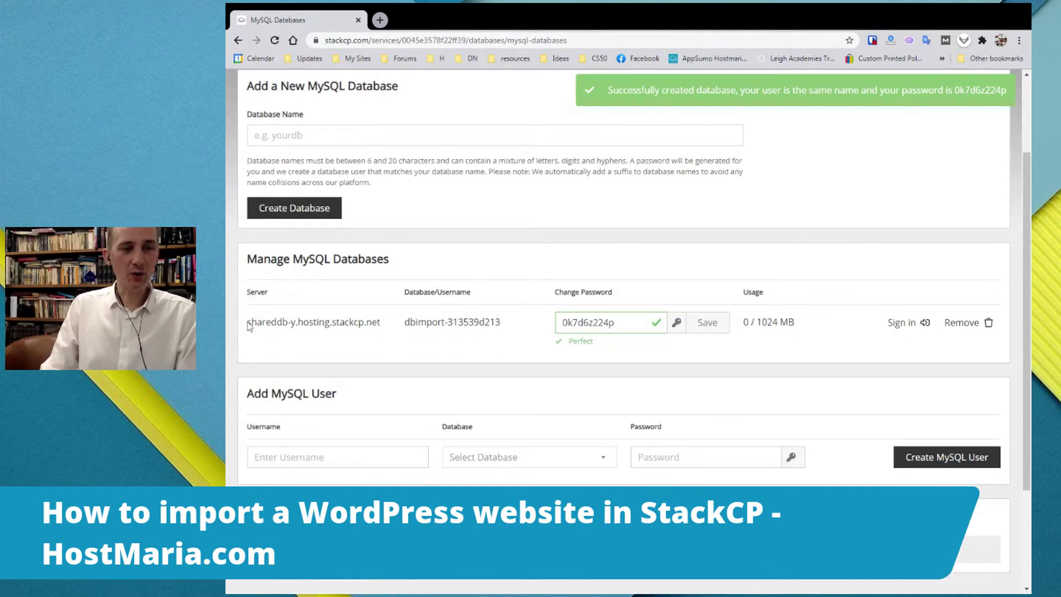
{"action": "left_click_drag", "start_coordinate": [247, 322], "coordinate": [380, 322]}
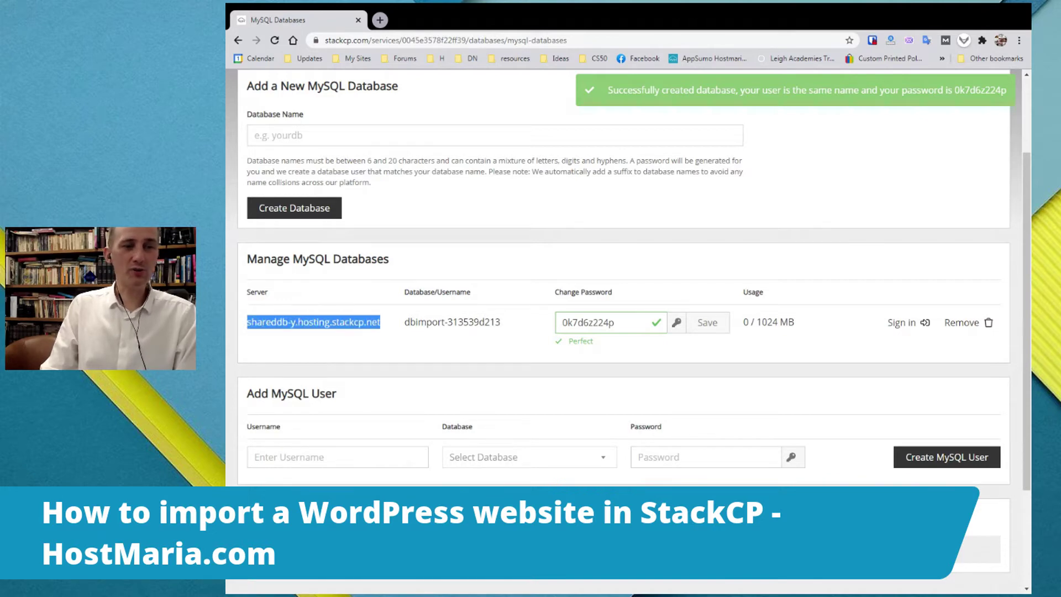
{"action": "left_click", "coordinate": [389, 327]}
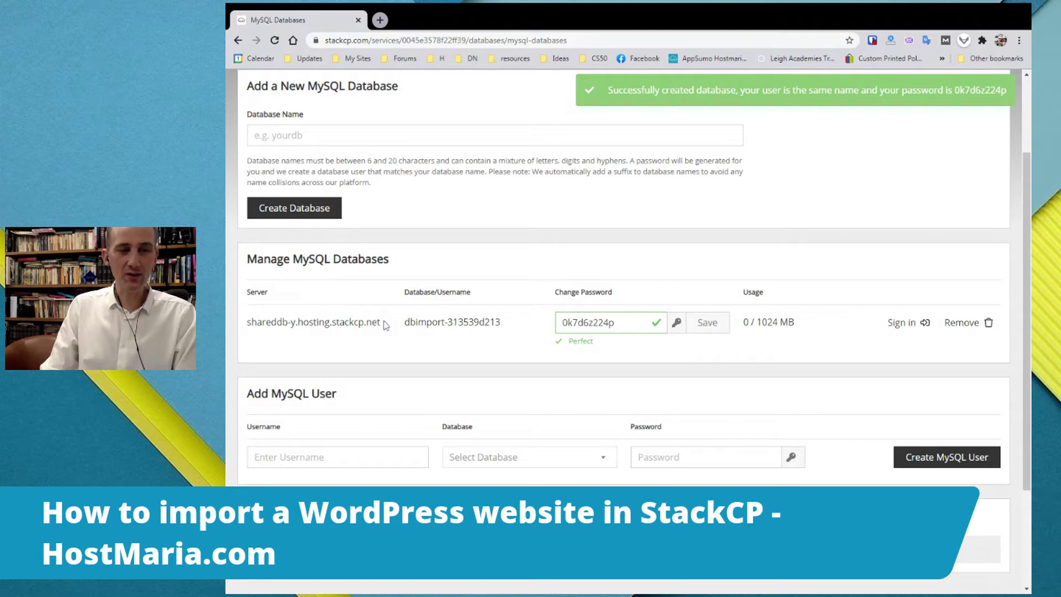
{"action": "left_click_drag", "start_coordinate": [390, 326], "coordinate": [247, 326]}
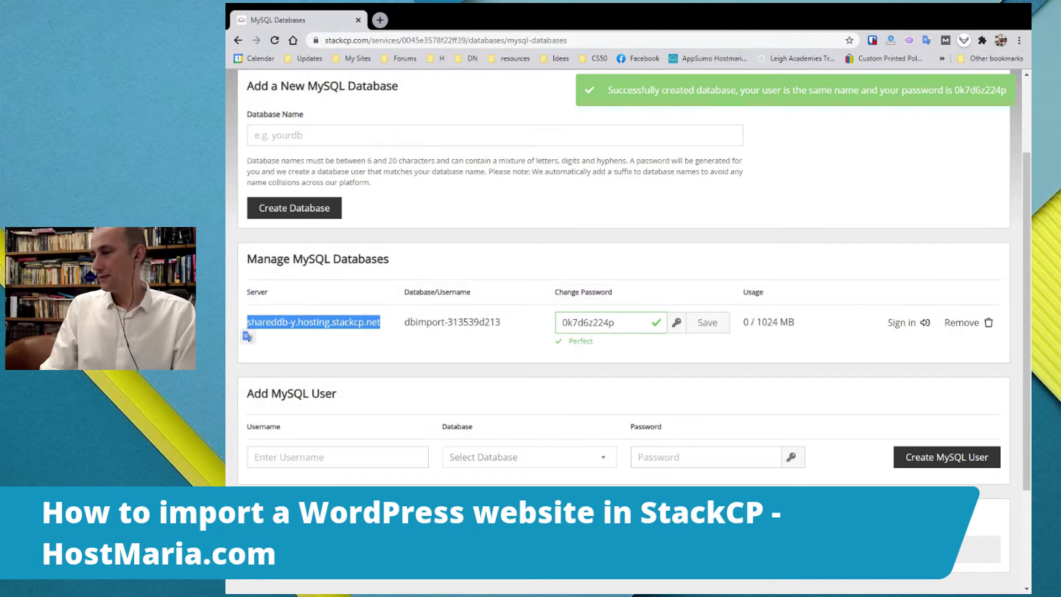
{"action": "key", "text": "alt+Tab"}
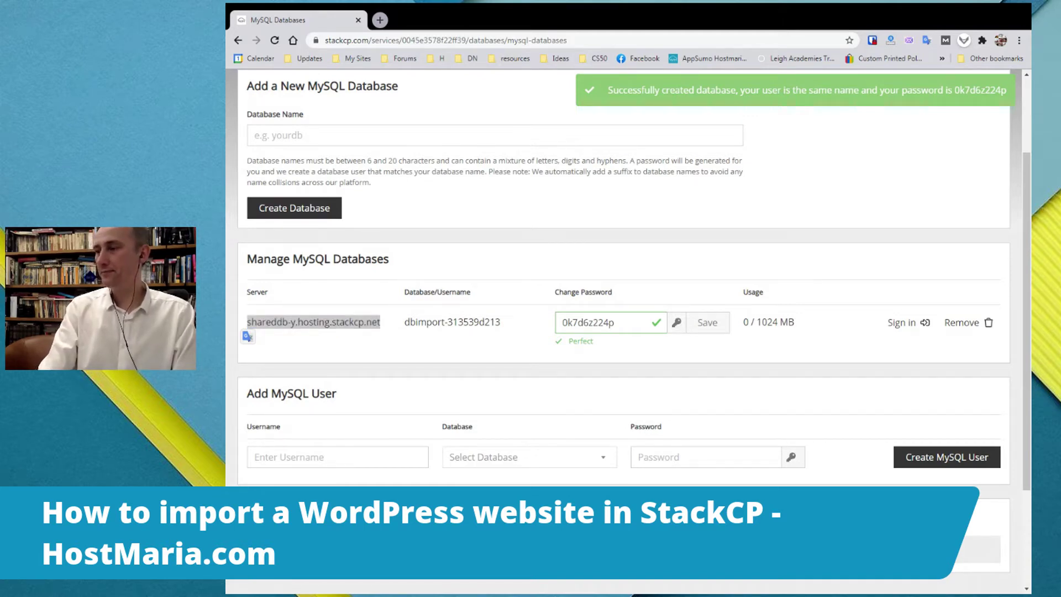
{"action": "left_click", "coordinate": [431, 332]}
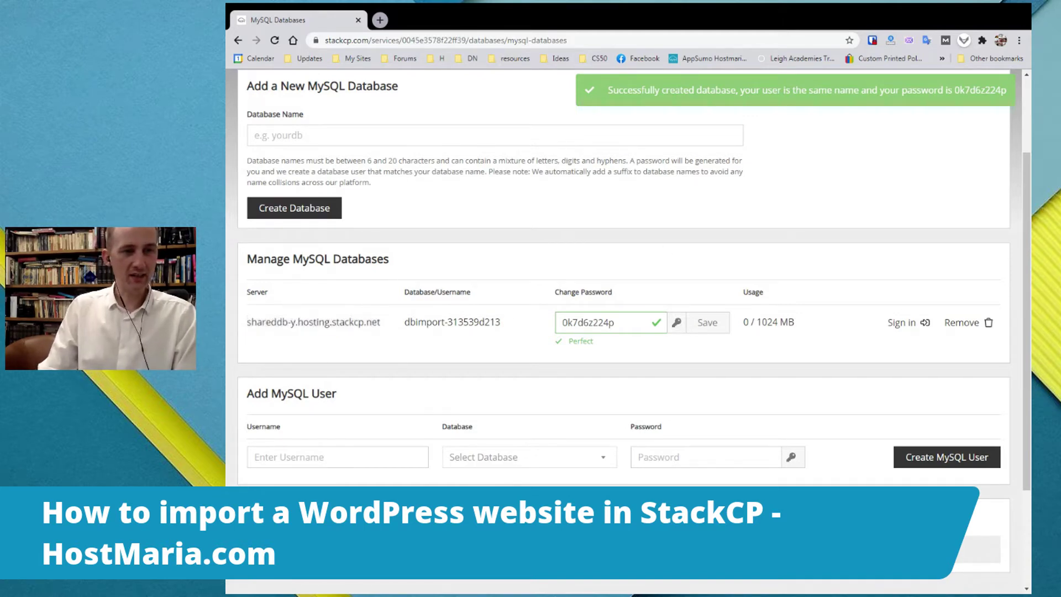
{"action": "left_click_drag", "start_coordinate": [405, 322], "coordinate": [501, 322]}
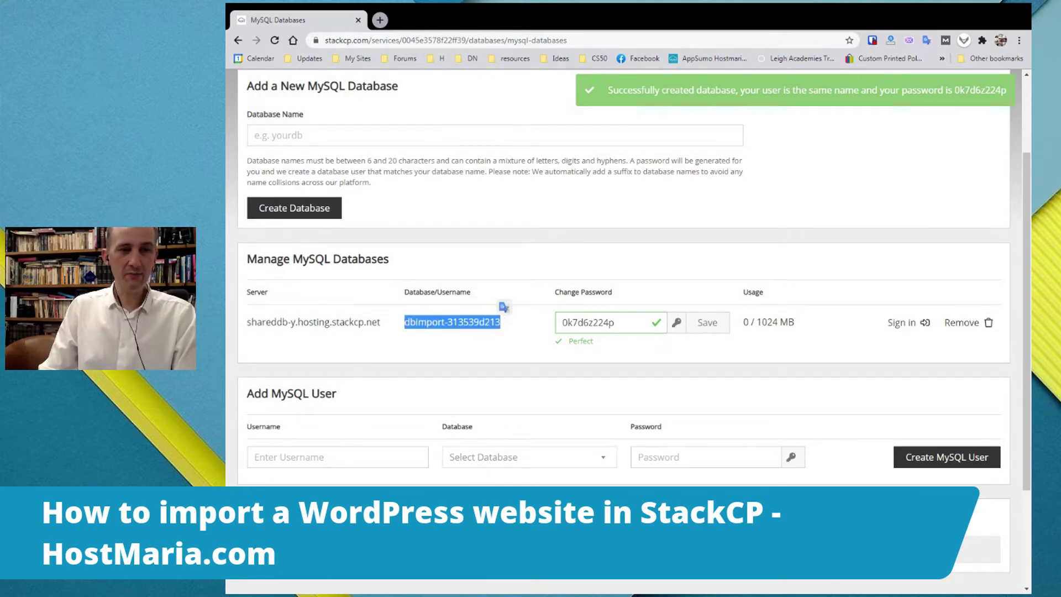
{"action": "double_click", "coordinate": [420, 292]}
{"action": "double_click", "coordinate": [454, 292]}
{"action": "left_click", "coordinate": [450, 279]}
{"action": "left_click_drag", "start_coordinate": [501, 322], "coordinate": [403, 322]}
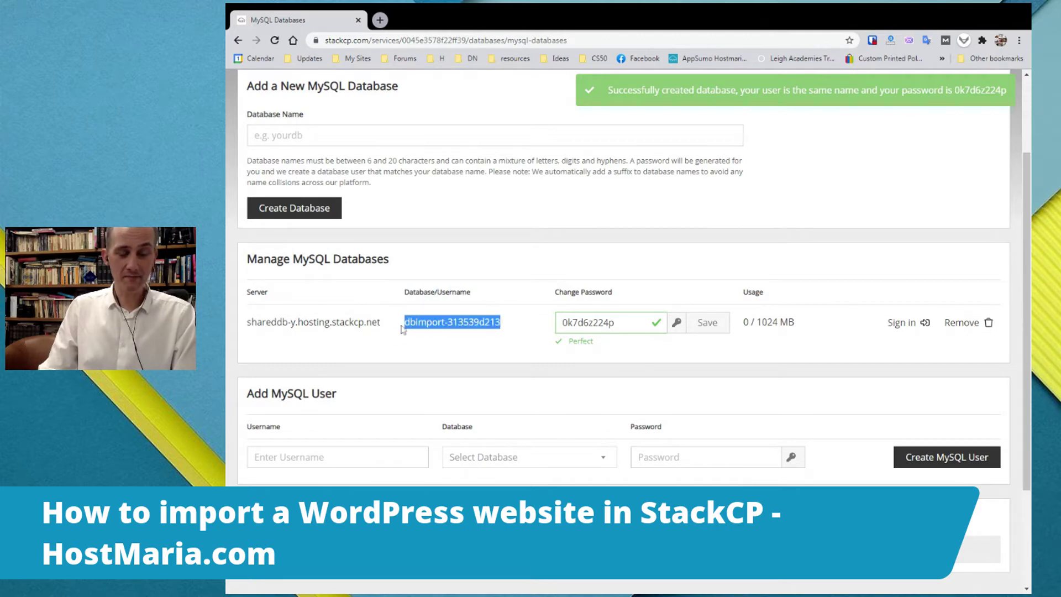
{"action": "key", "text": "alt+Tab"}
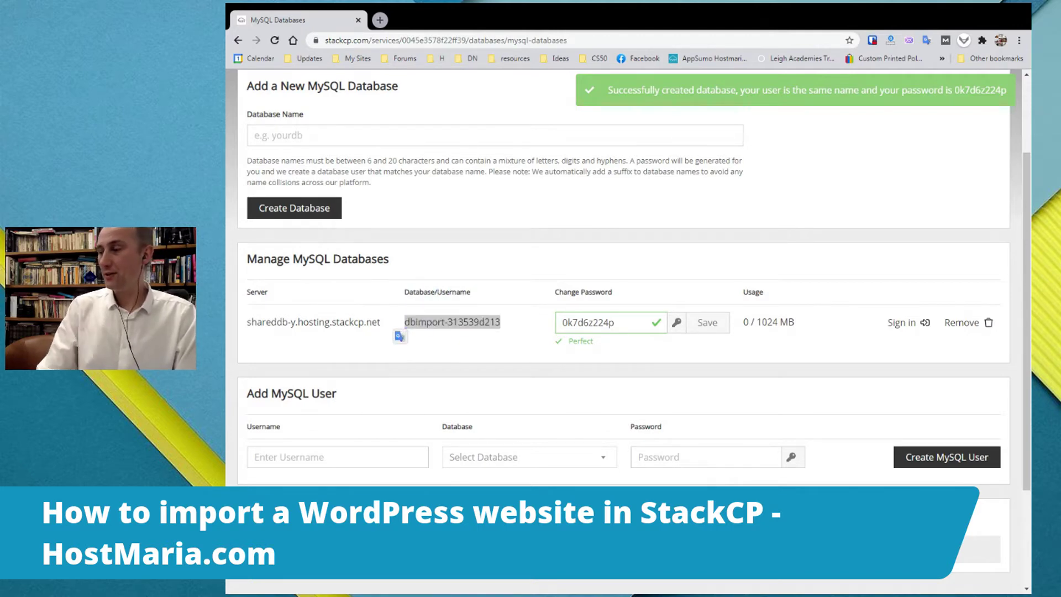
{"action": "left_click_drag", "start_coordinate": [615, 322], "coordinate": [530, 324]}
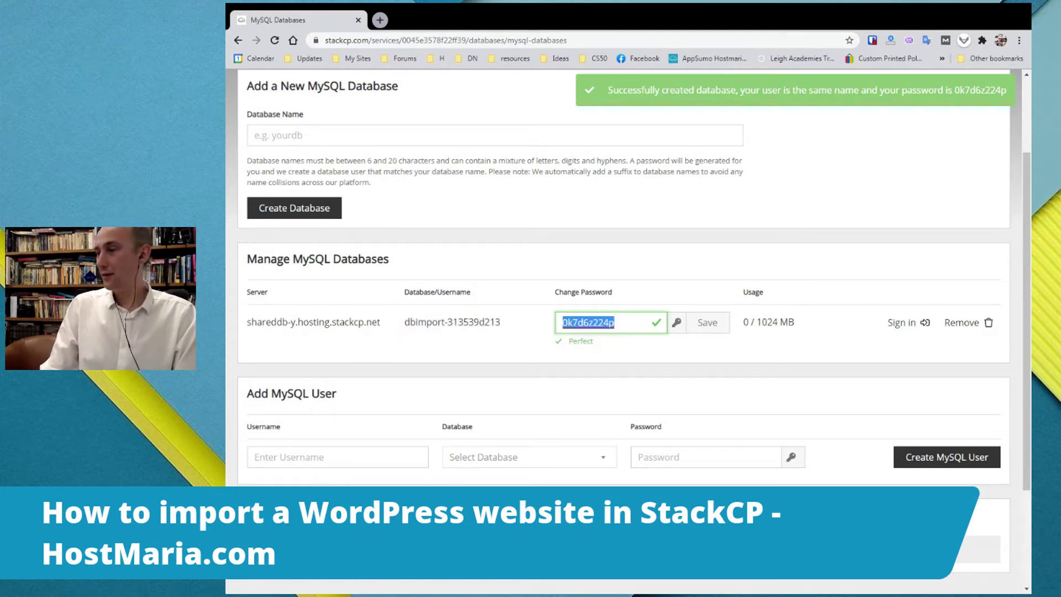
{"action": "key", "text": "alt+Tab"}
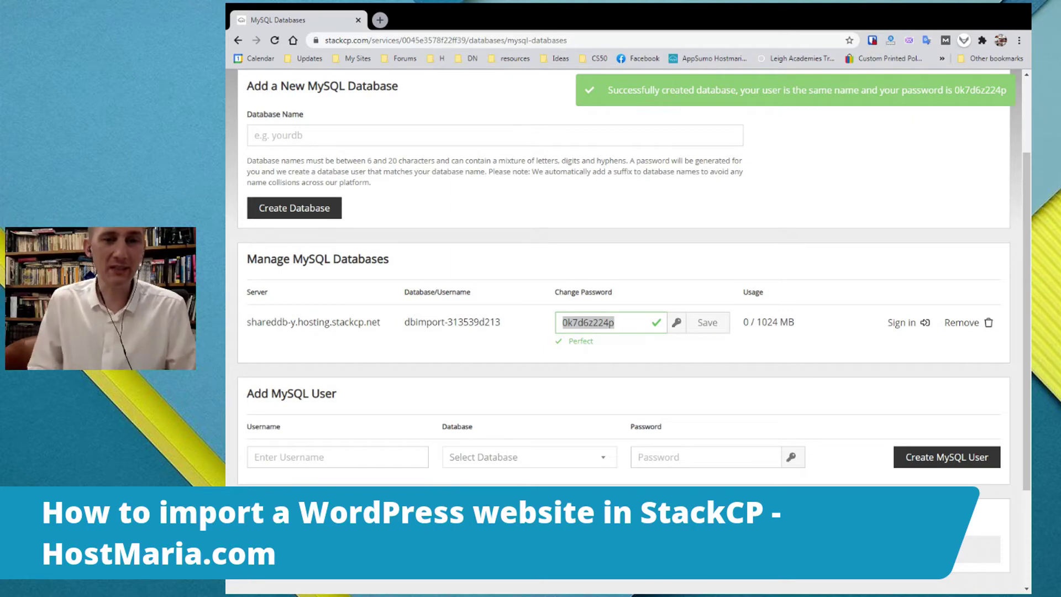
{"action": "left_click", "coordinate": [651, 248]}
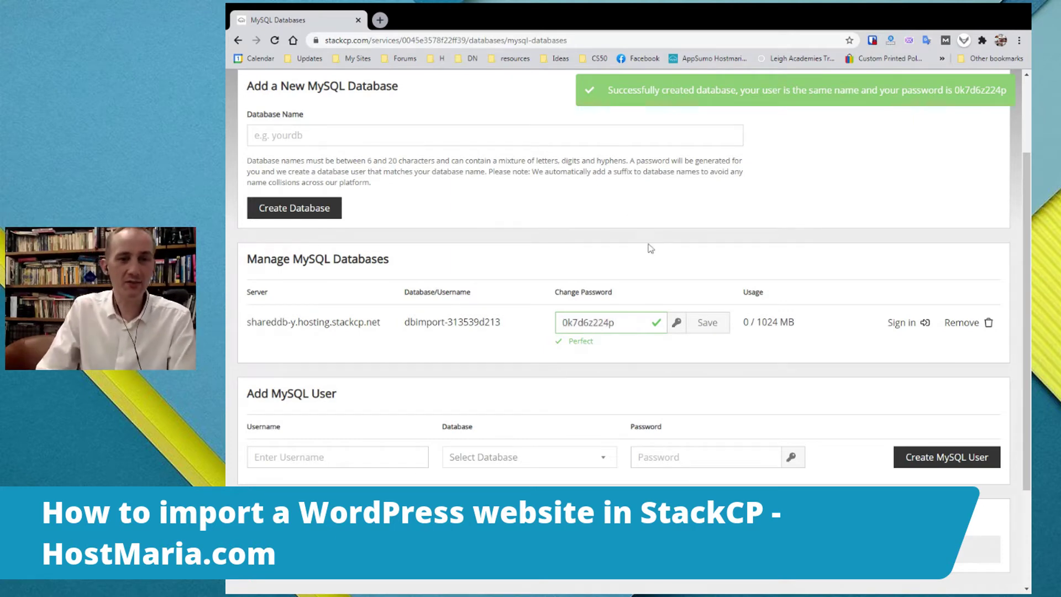
- Go Home and review the dbimport entry on the MySQL Databases page
{"action": "scroll", "coordinate": [680, 254], "scroll_direction": "down", "scroll_amount": 1}
{"action": "scroll", "coordinate": [682, 262], "scroll_direction": "up", "scroll_amount": 1}
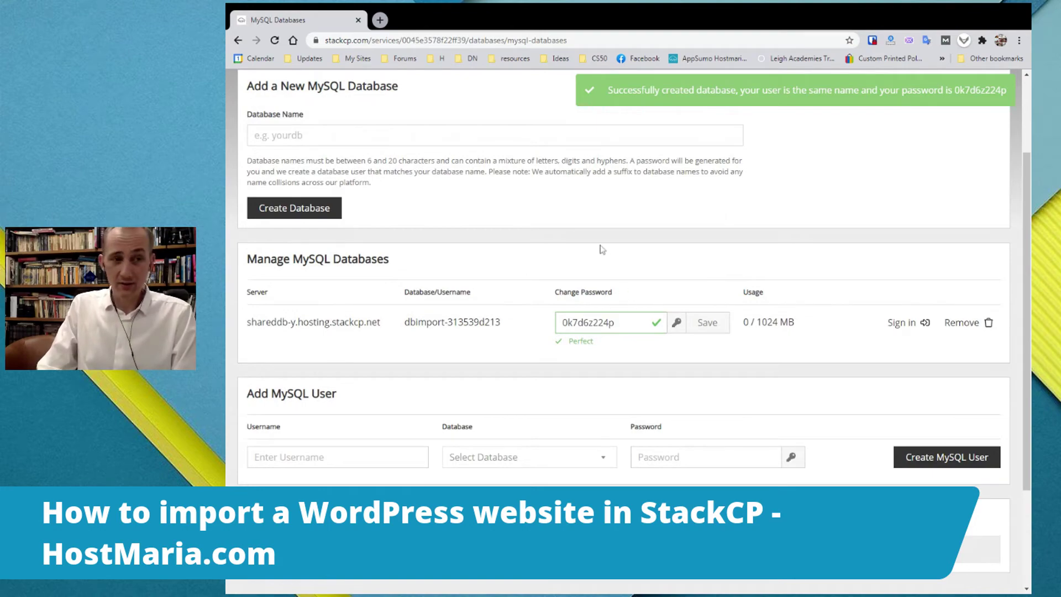
{"action": "scroll", "coordinate": [472, 283], "scroll_direction": "up", "scroll_amount": 2}
{"action": "scroll", "coordinate": [387, 210], "scroll_direction": "up", "scroll_amount": 1}
{"action": "left_click", "coordinate": [247, 115]}
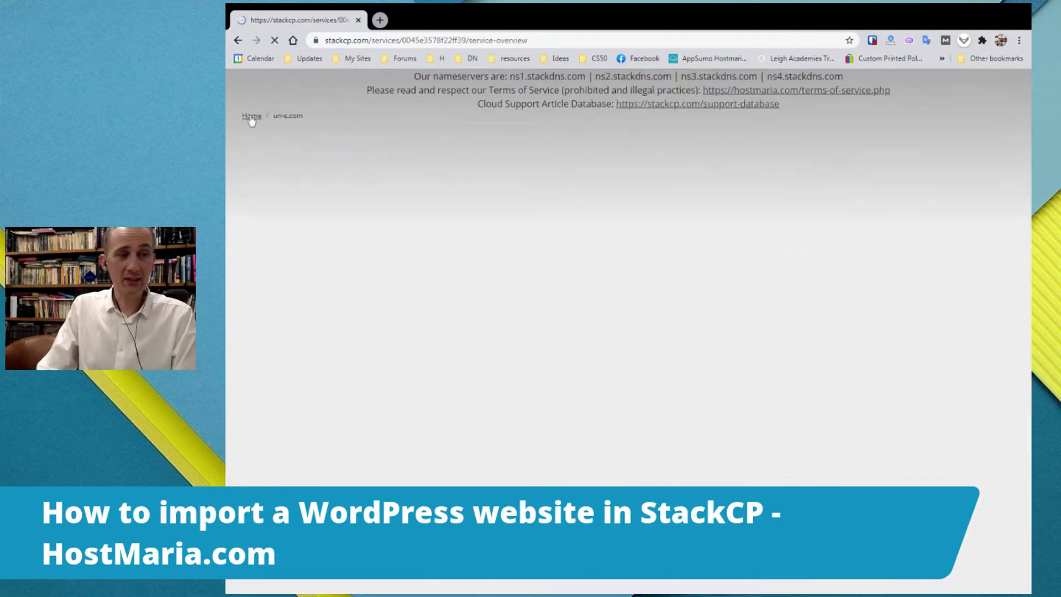
{"action": "scroll", "coordinate": [753, 188], "scroll_direction": "down", "scroll_amount": 2}
{"action": "scroll", "coordinate": [752, 195], "scroll_direction": "down", "scroll_amount": 2}
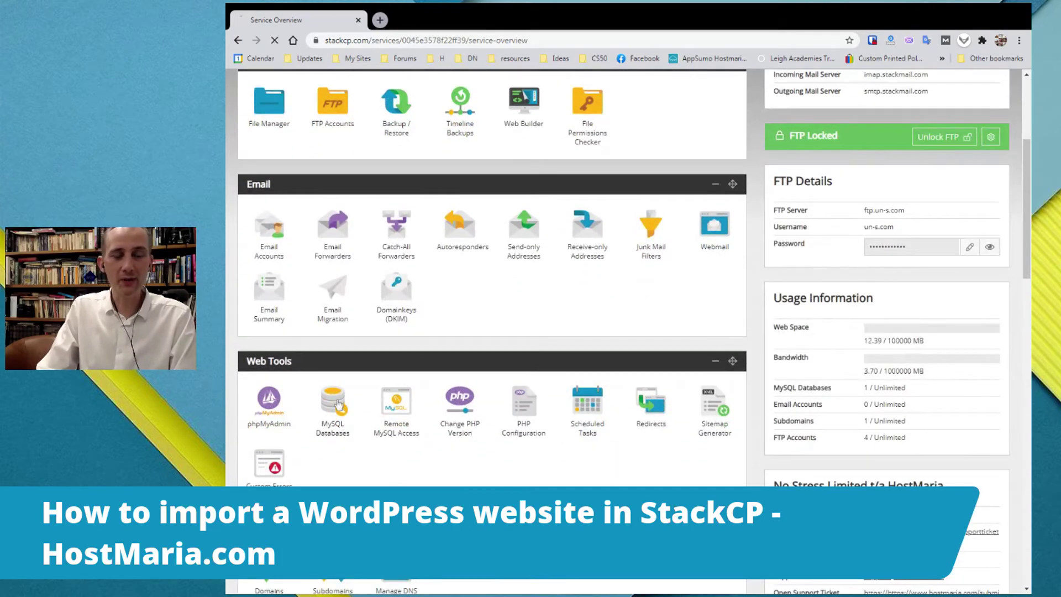
{"action": "left_click", "coordinate": [340, 405]}
{"action": "scroll", "coordinate": [426, 329], "scroll_direction": "down", "scroll_amount": 2}
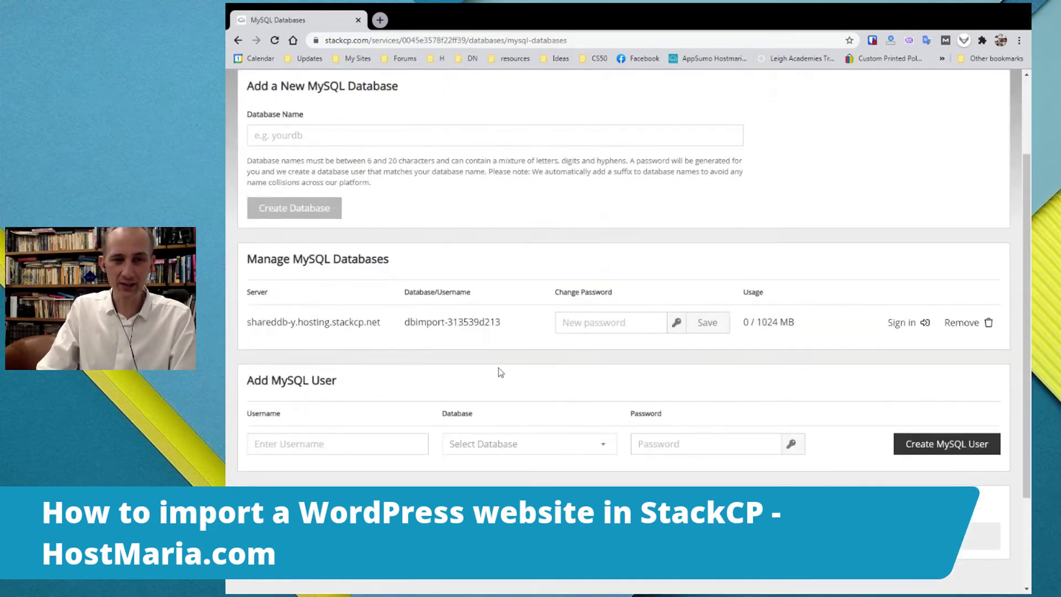
{"action": "scroll", "coordinate": [482, 363], "scroll_direction": "down", "scroll_amount": 1}
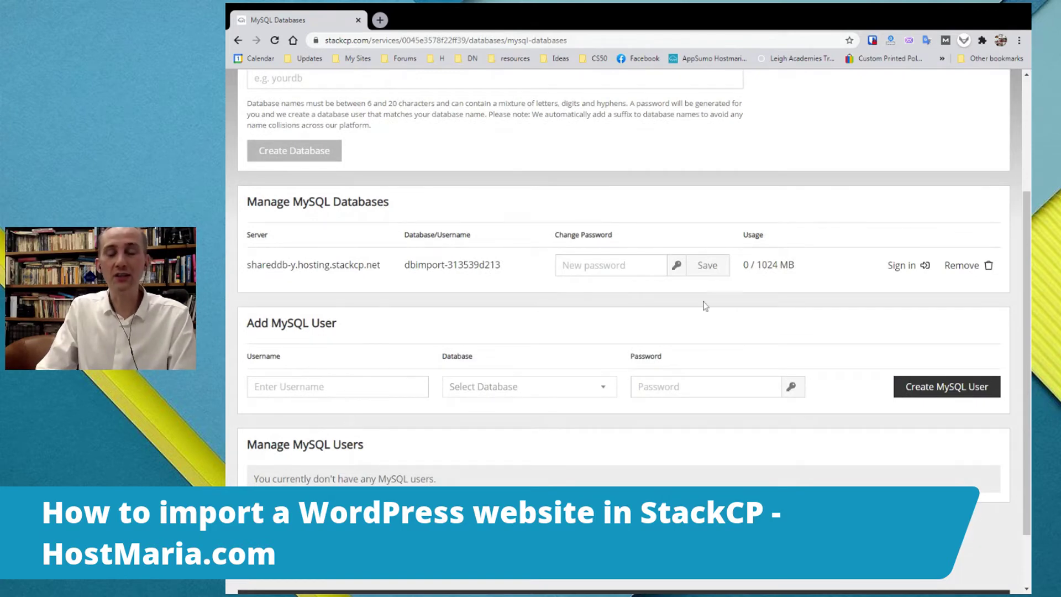
{"action": "scroll", "coordinate": [866, 409], "scroll_direction": "up", "scroll_amount": 2}
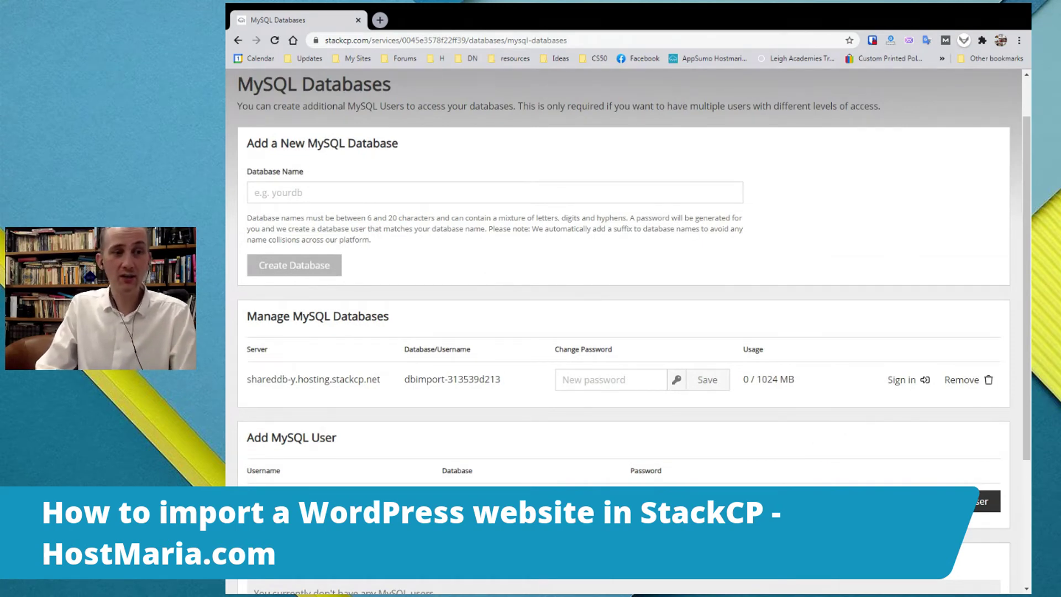
{"action": "scroll", "coordinate": [294, 265], "scroll_direction": "up", "scroll_amount": 1}
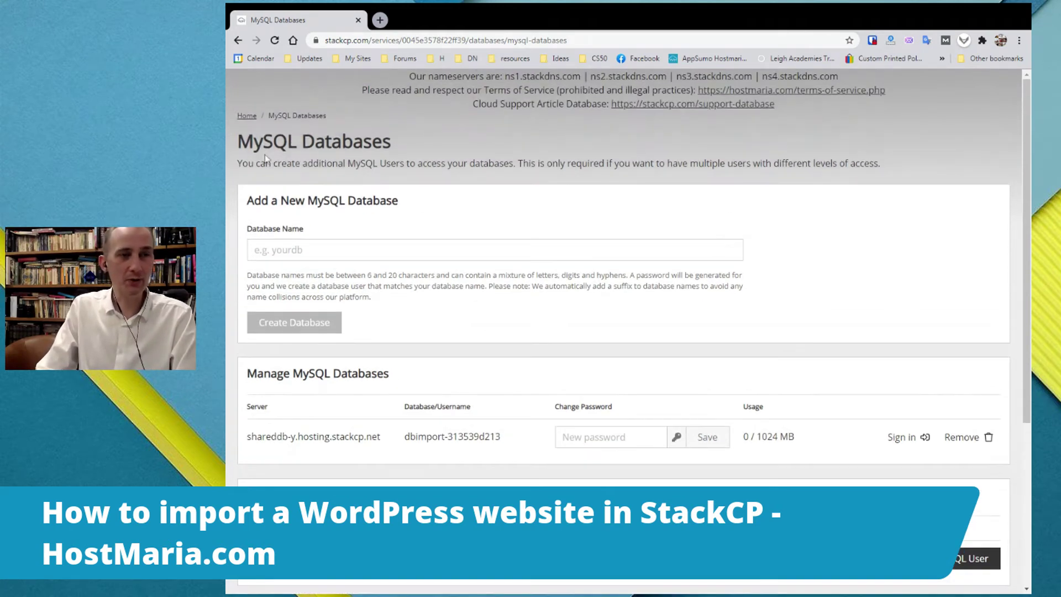
- Launch phpMyAdmin from Web Tools and log in to shareddb-y.hosting.stackcp.net
{"action": "left_click", "coordinate": [243, 115]}
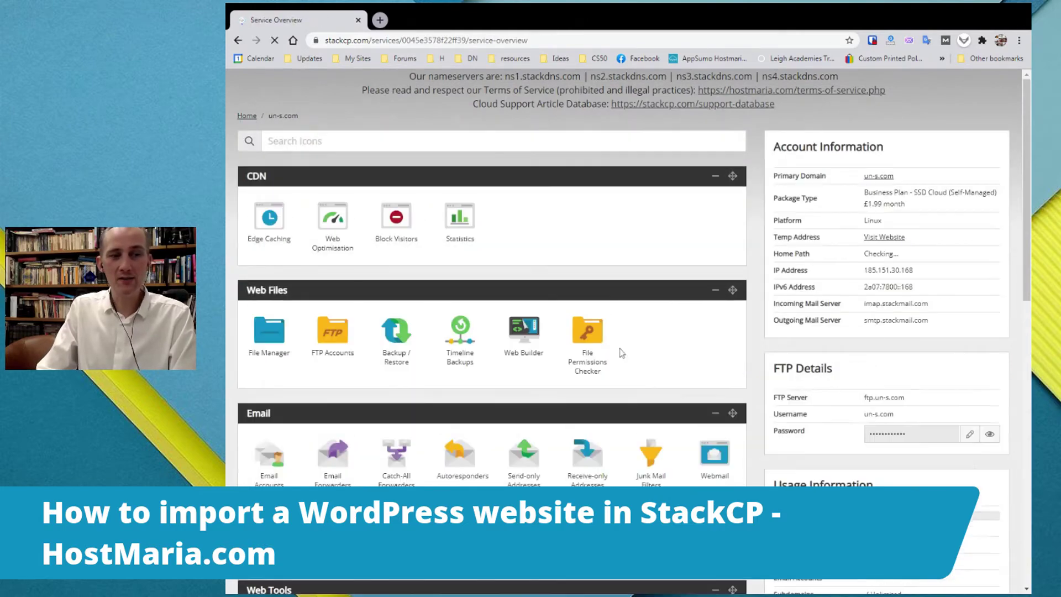
{"action": "scroll", "coordinate": [592, 326], "scroll_direction": "down", "scroll_amount": 4}
{"action": "left_click", "coordinate": [271, 345]}
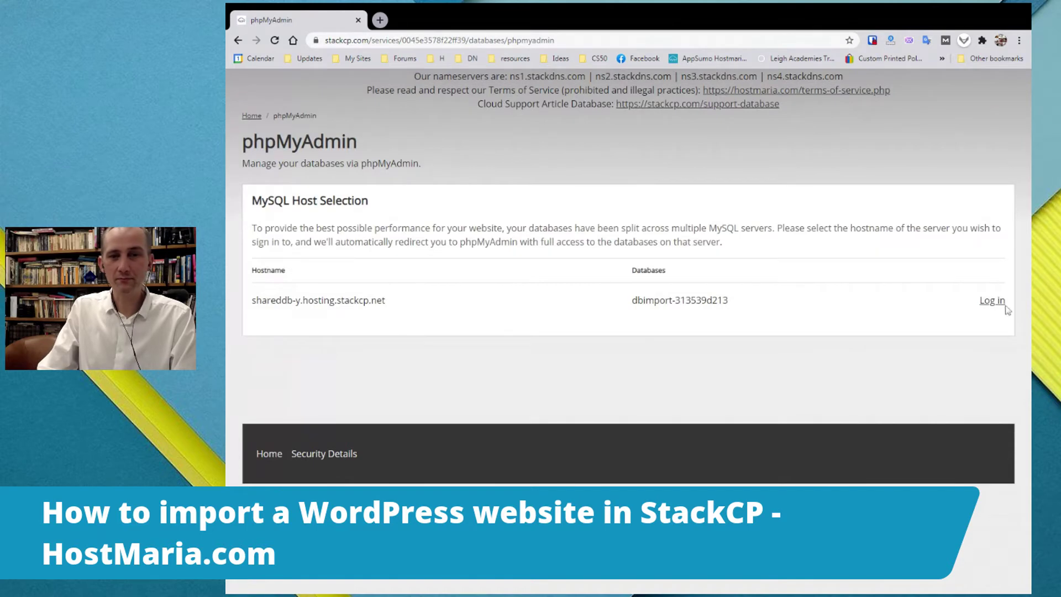
{"action": "left_click", "coordinate": [993, 303]}
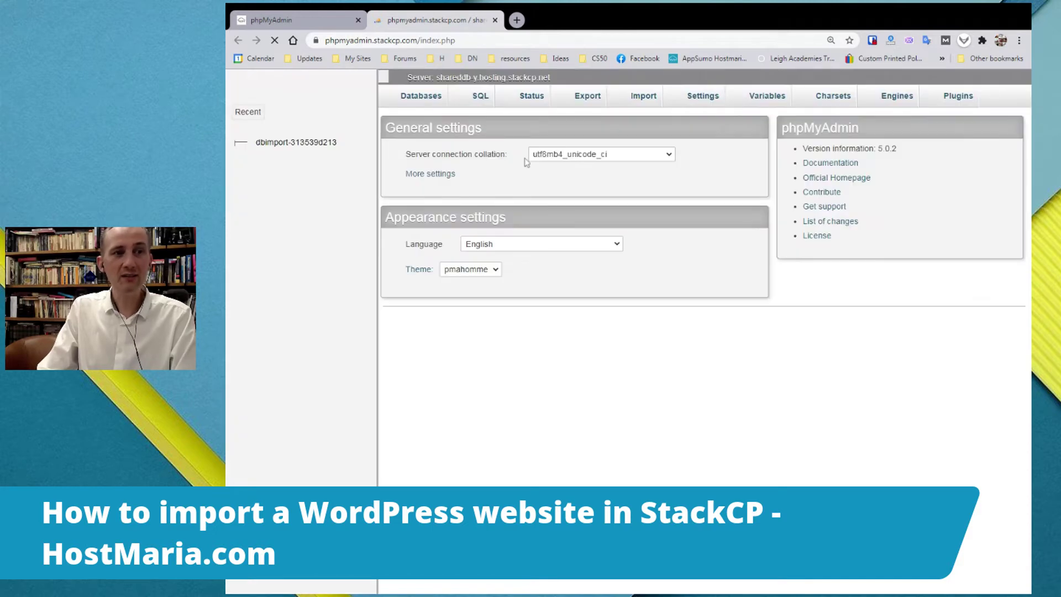
- Open the Import page of dbimport-313539d213 with wordpress-3131354c8b.sql chosen in SQL format
{"action": "left_click", "coordinate": [302, 148]}
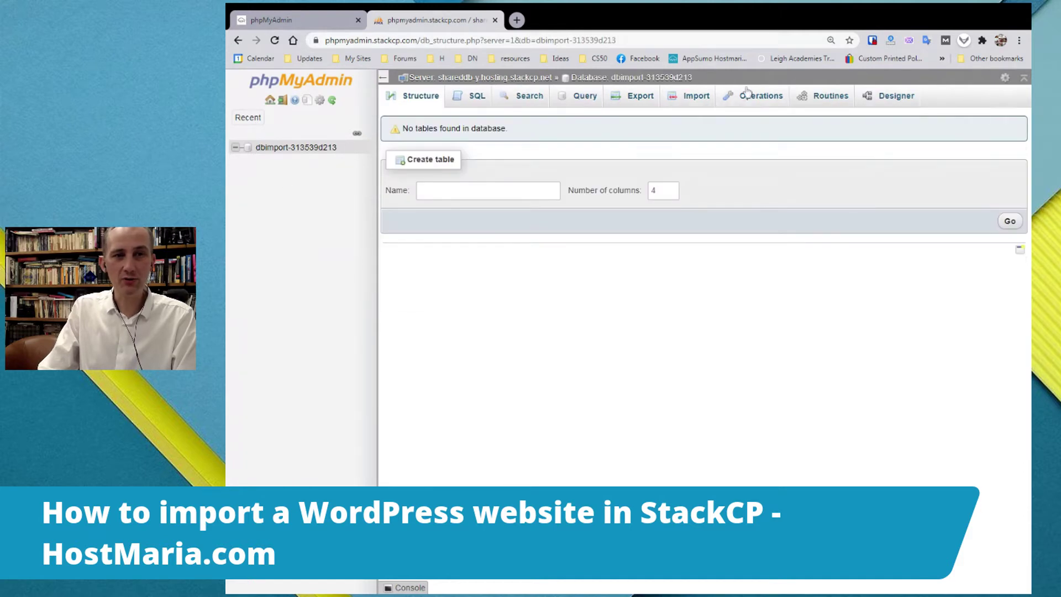
{"action": "mouse_move", "coordinate": [693, 77]}
{"action": "left_mouse_down"}
{"action": "mouse_move", "coordinate": [588, 78]}
{"action": "mouse_move", "coordinate": [693, 77]}
{"action": "left_mouse_up"}
{"action": "left_click", "coordinate": [735, 341]}
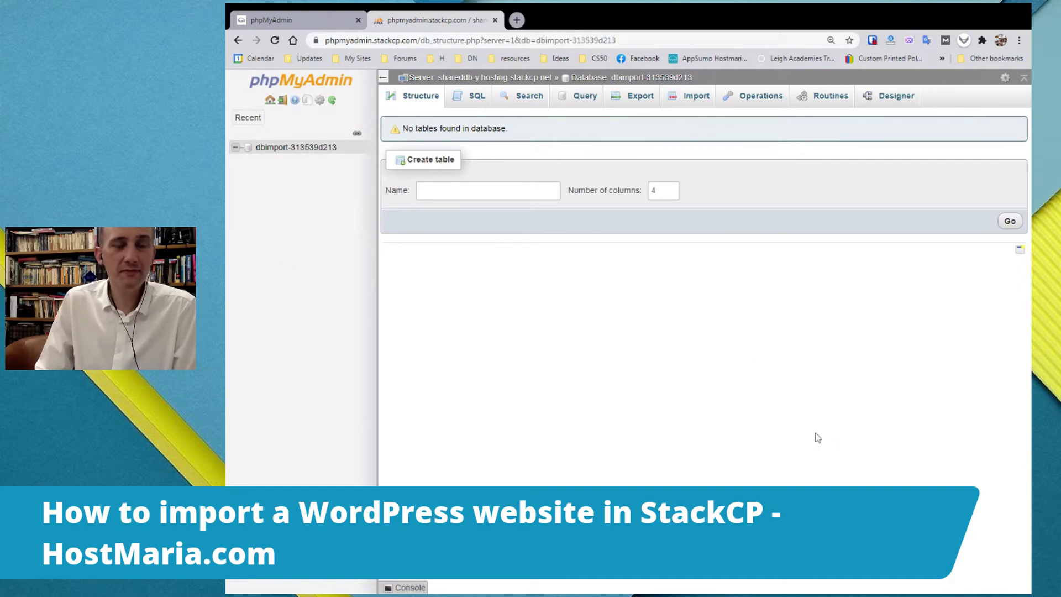
{"action": "left_click", "coordinate": [697, 99]}
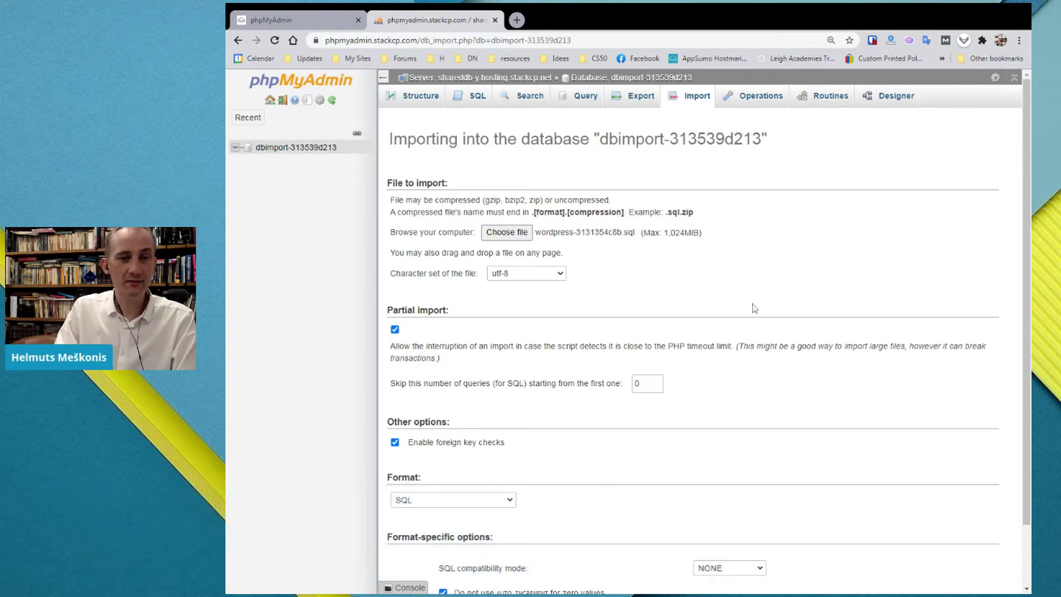
{"action": "scroll", "coordinate": [856, 278], "scroll_direction": "down", "scroll_amount": 1}
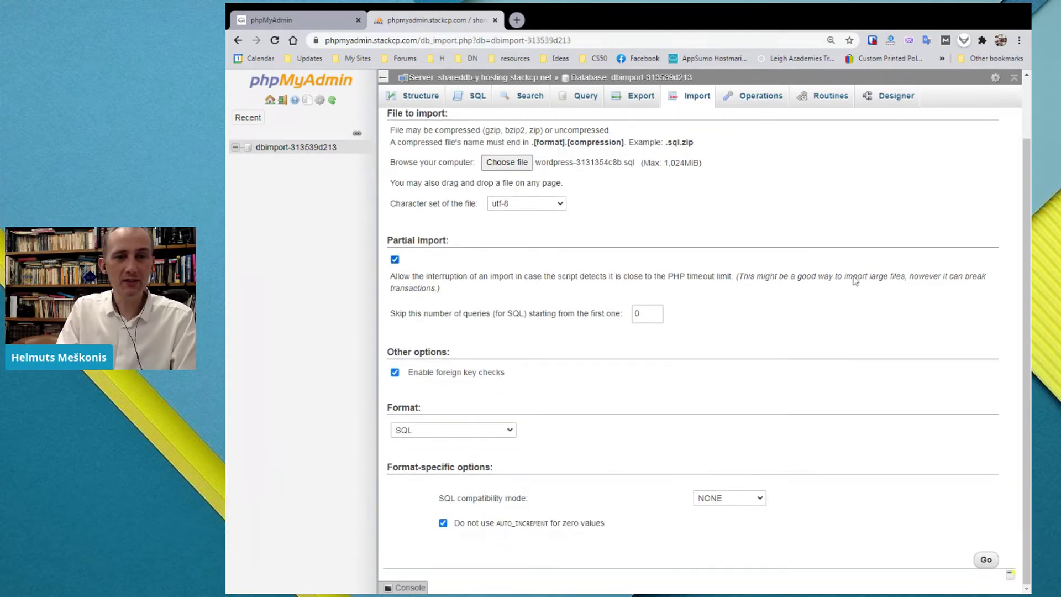
{"action": "key", "text": "ctrl+plus"}
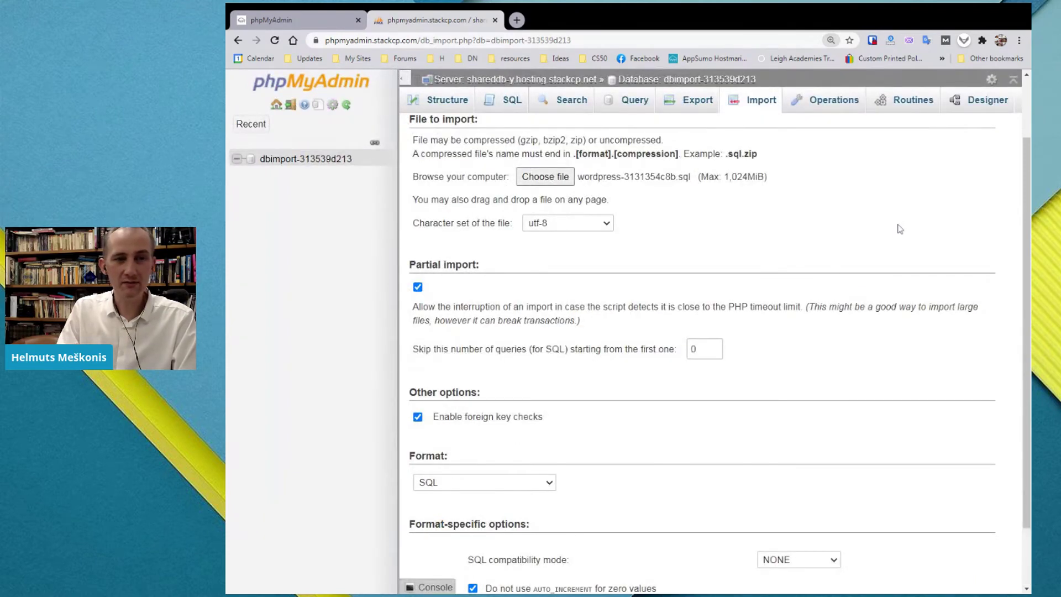
{"action": "scroll", "coordinate": [874, 210], "scroll_direction": "down", "scroll_amount": 1}
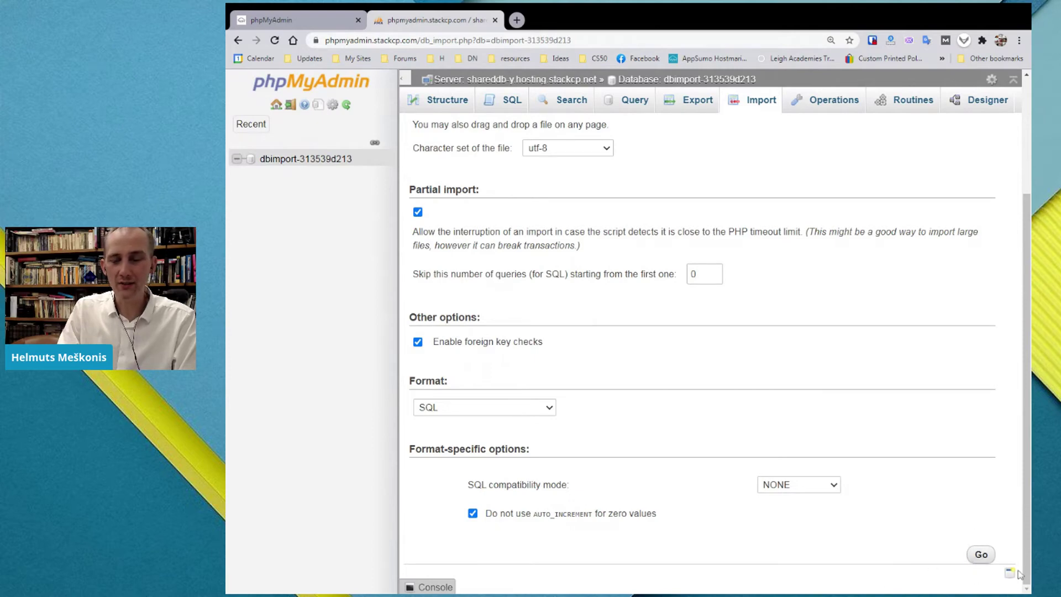
- Run the wordpress-3131354c8b.sql import and check the success message for 61 queries
{"action": "left_click", "coordinate": [986, 557]}
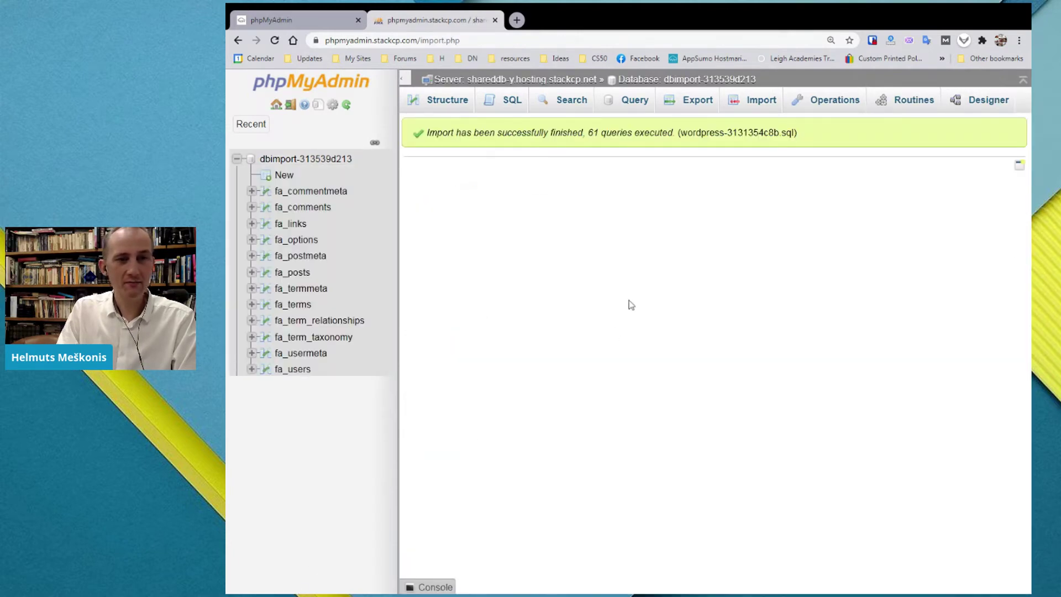
{"action": "left_click_drag", "start_coordinate": [484, 132], "coordinate": [560, 117]}
{"action": "left_click", "coordinate": [560, 117]}
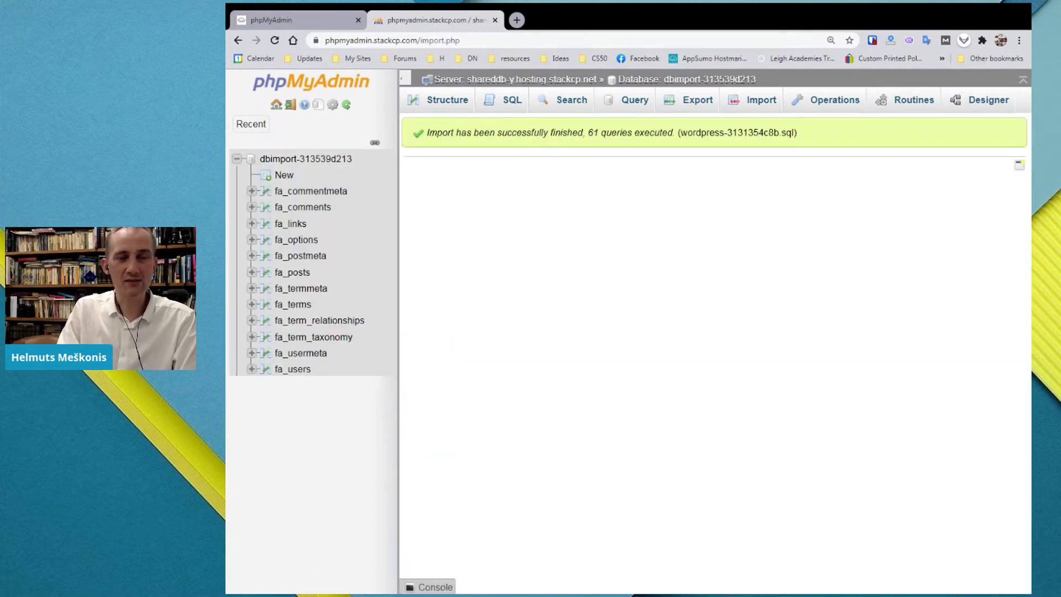
{"action": "left_click_drag", "start_coordinate": [703, 132], "coordinate": [525, 142]}
{"action": "left_click", "coordinate": [526, 142]}
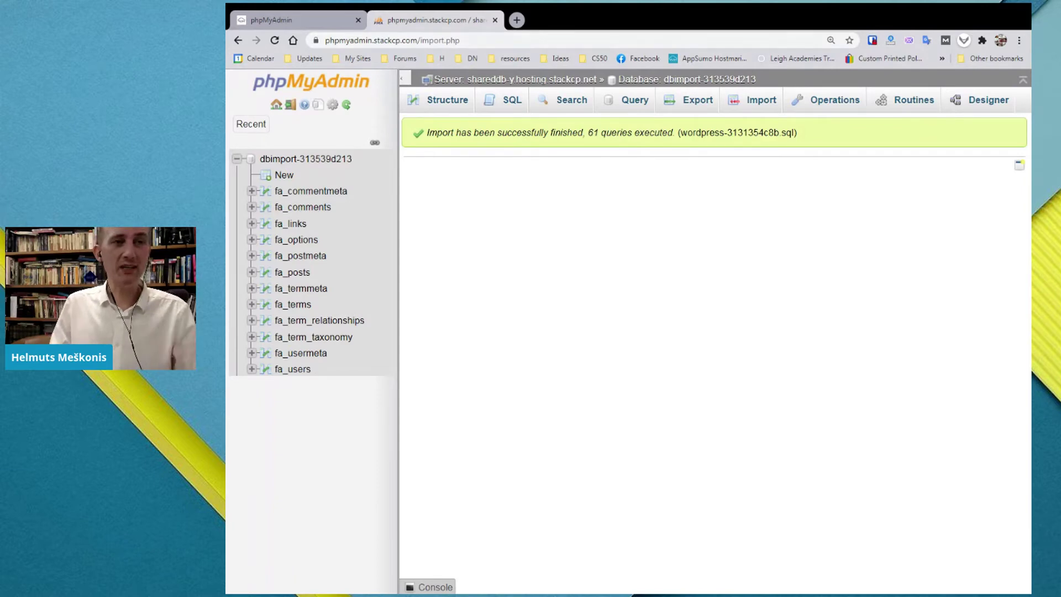
- Close the phpMyAdmin tab and go back to the un-s.com Service Overview
{"action": "left_click", "coordinate": [495, 20]}
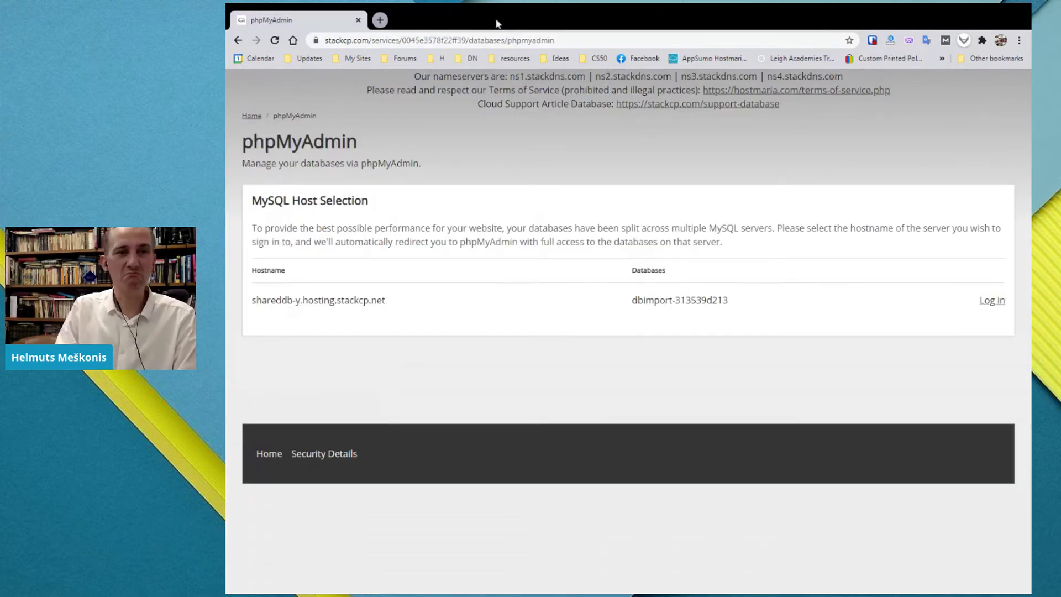
{"action": "left_click", "coordinate": [251, 116]}
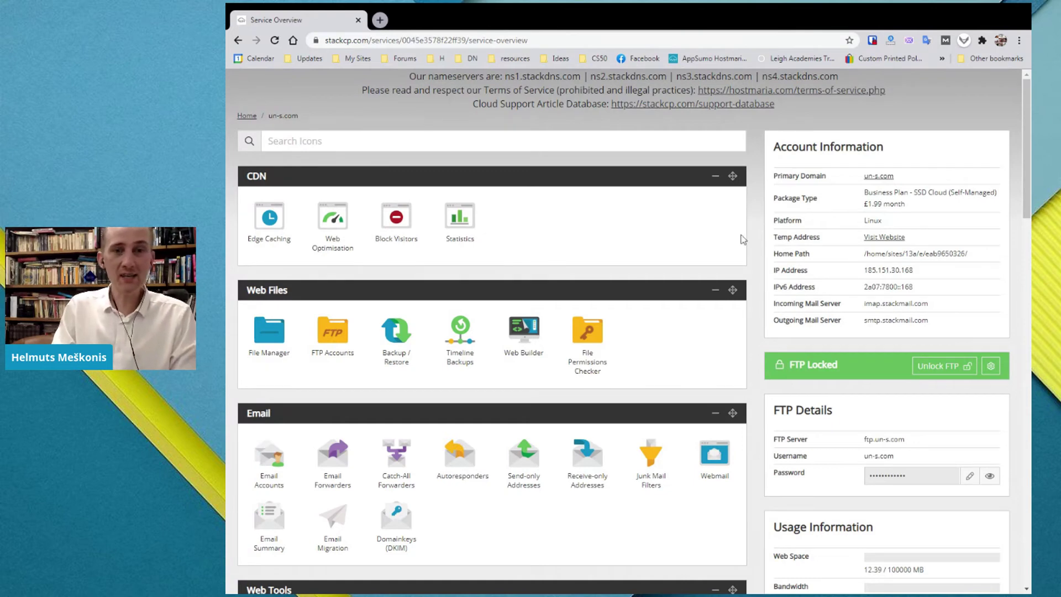
- Open un-s.com in a new tab, note 'Error establishing a database connection', and return to the overview
{"action": "middle_click", "coordinate": [879, 176]}
{"action": "left_click", "coordinate": [441, 22]}
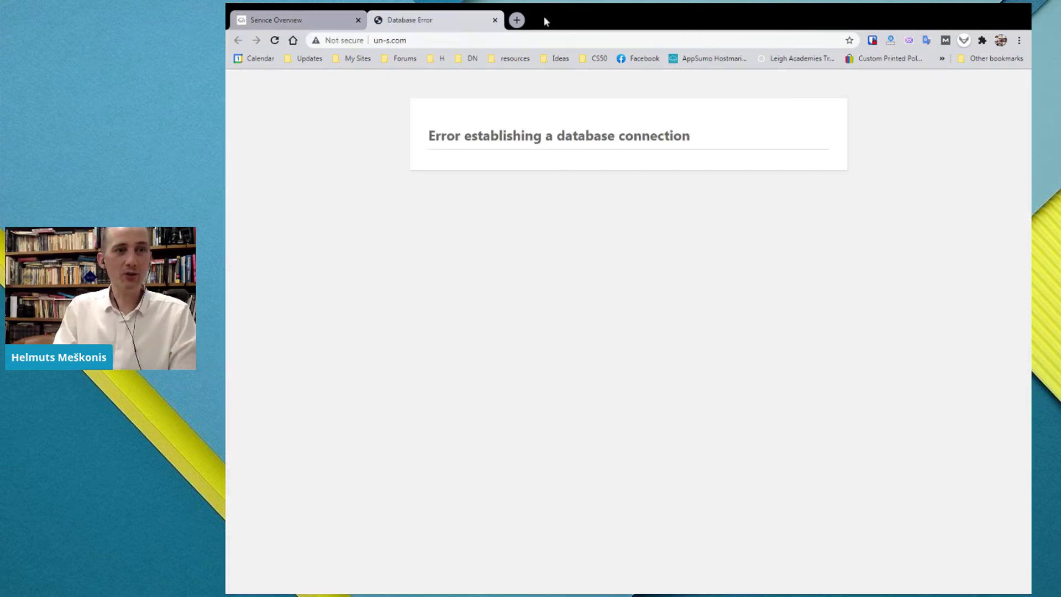
{"action": "left_click", "coordinate": [436, 260]}
{"action": "left_click_drag", "start_coordinate": [428, 135], "coordinate": [392, 140]}
{"action": "double_click", "coordinate": [558, 148]}
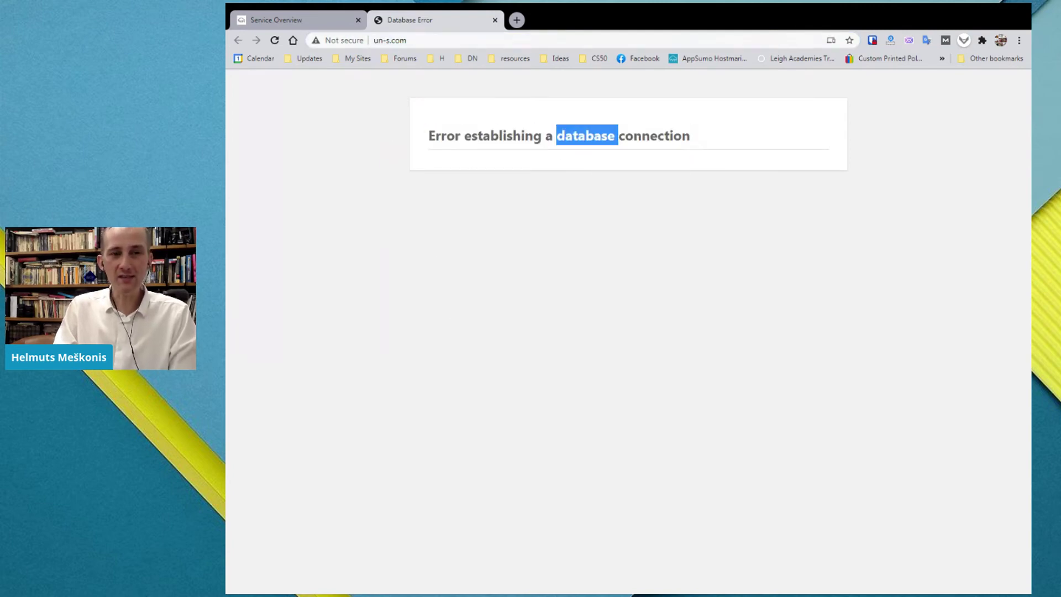
{"action": "left_click", "coordinate": [570, 149]}
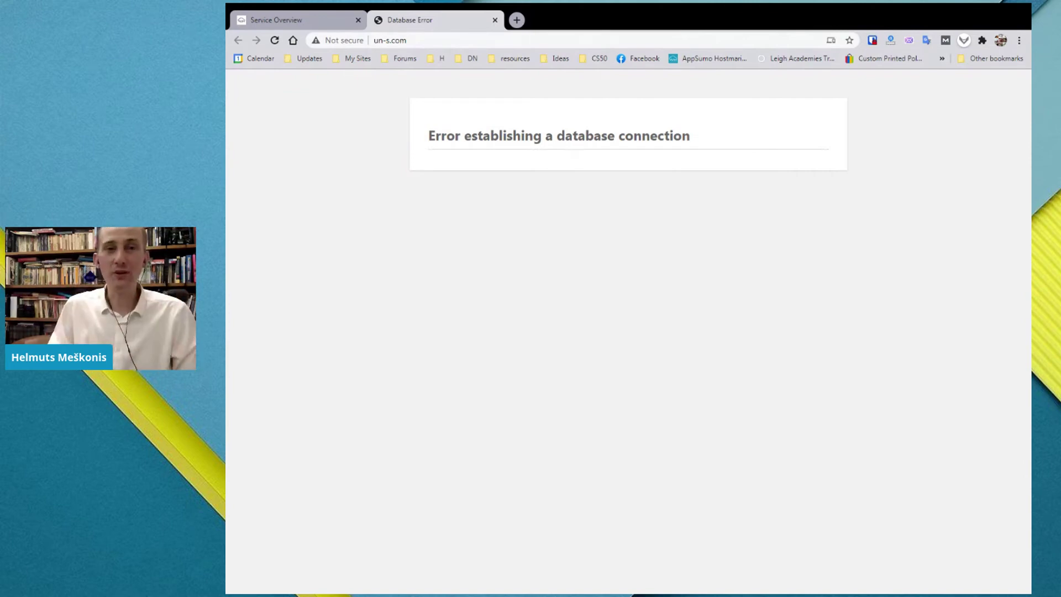
{"action": "left_click", "coordinate": [270, 24]}
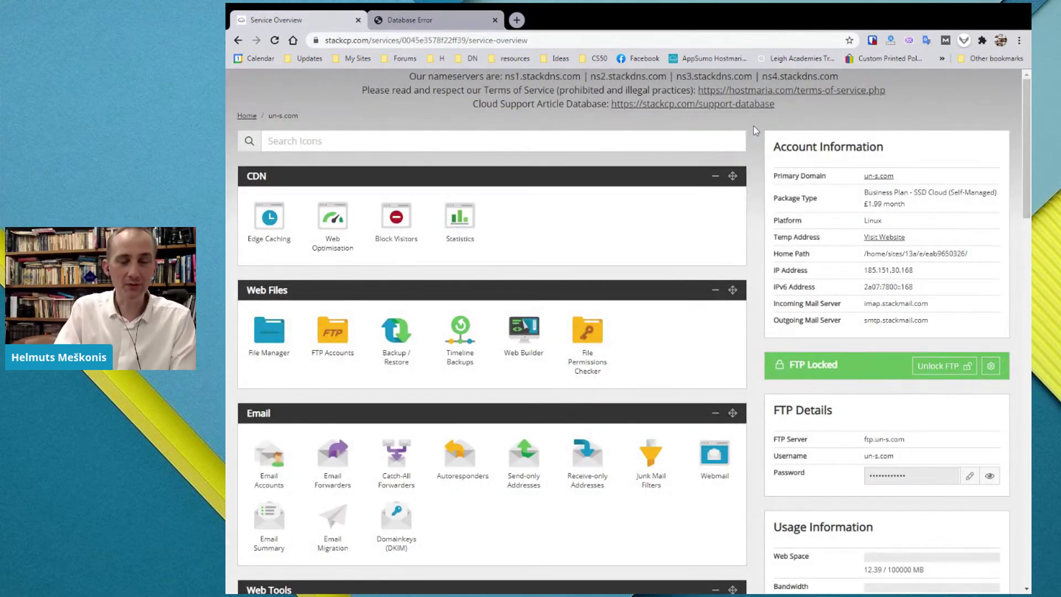
- Open public_html in File Manager and bring up the context menu for wp-config.php
{"action": "left_click", "coordinate": [270, 338]}
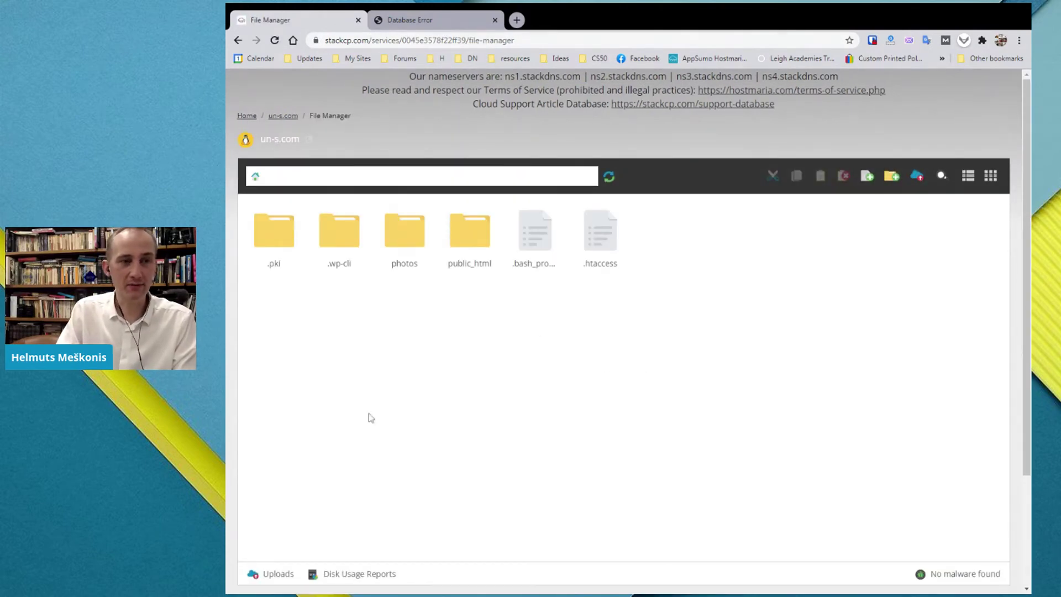
{"action": "double_click", "coordinate": [479, 236]}
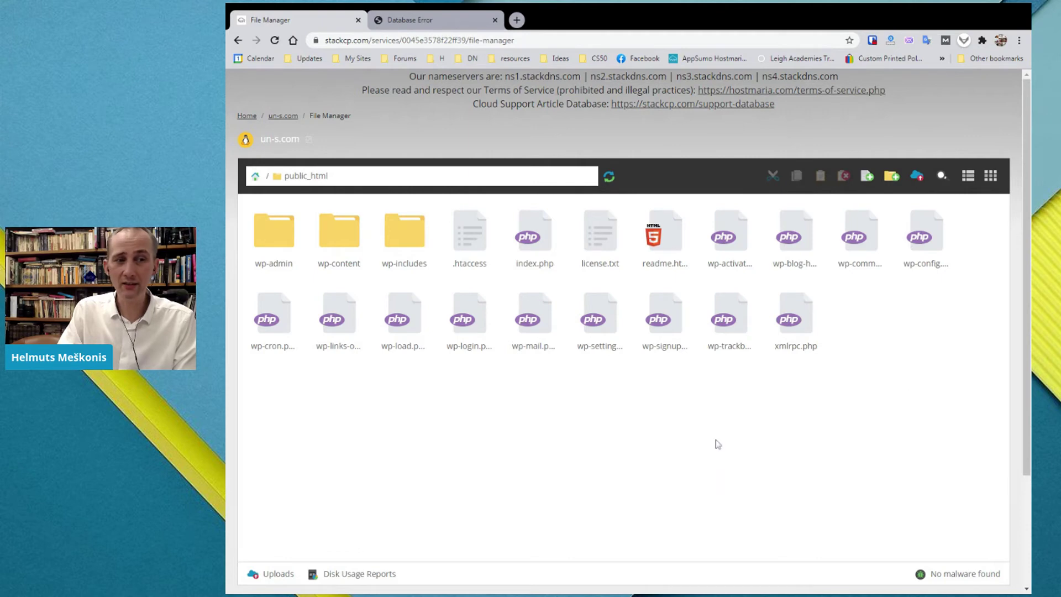
{"action": "left_click", "coordinate": [924, 270]}
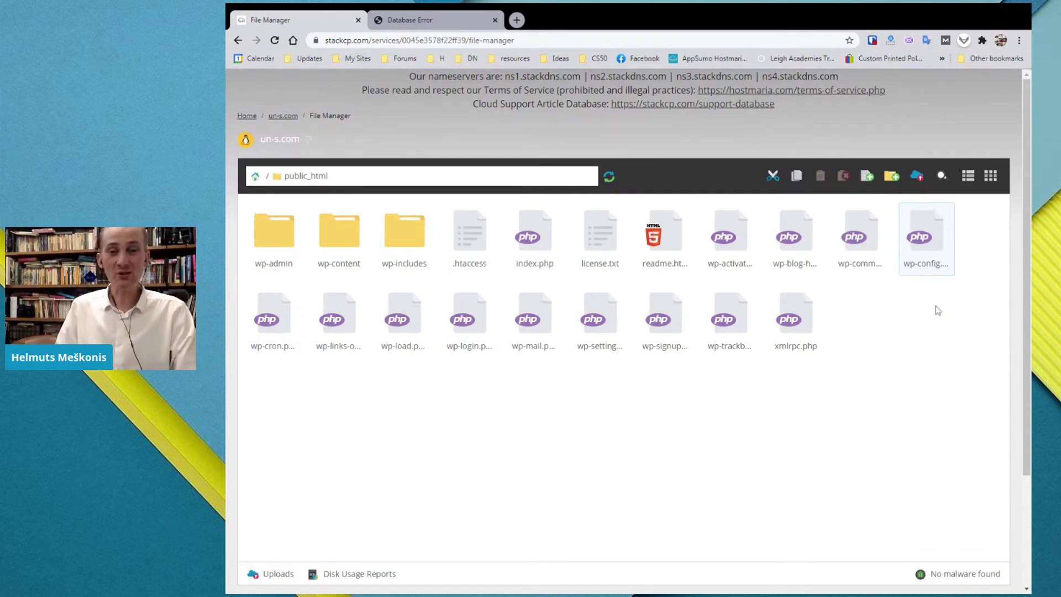
{"action": "right_click", "coordinate": [927, 268]}
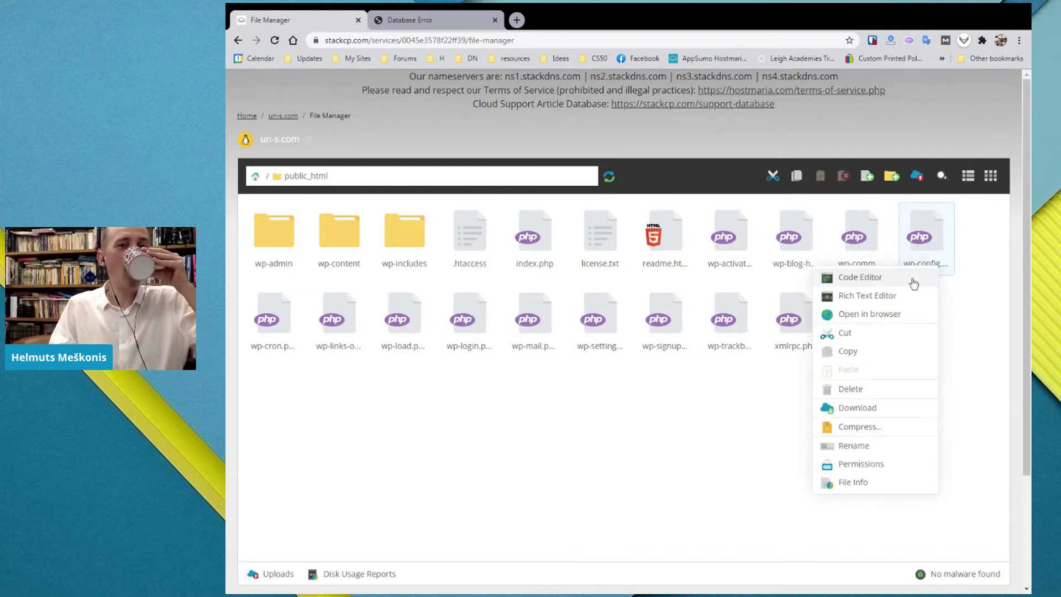
- Open wp-config.php in the code editor and paste the imported database's name into DB_NAME
{"action": "left_click", "coordinate": [913, 283]}
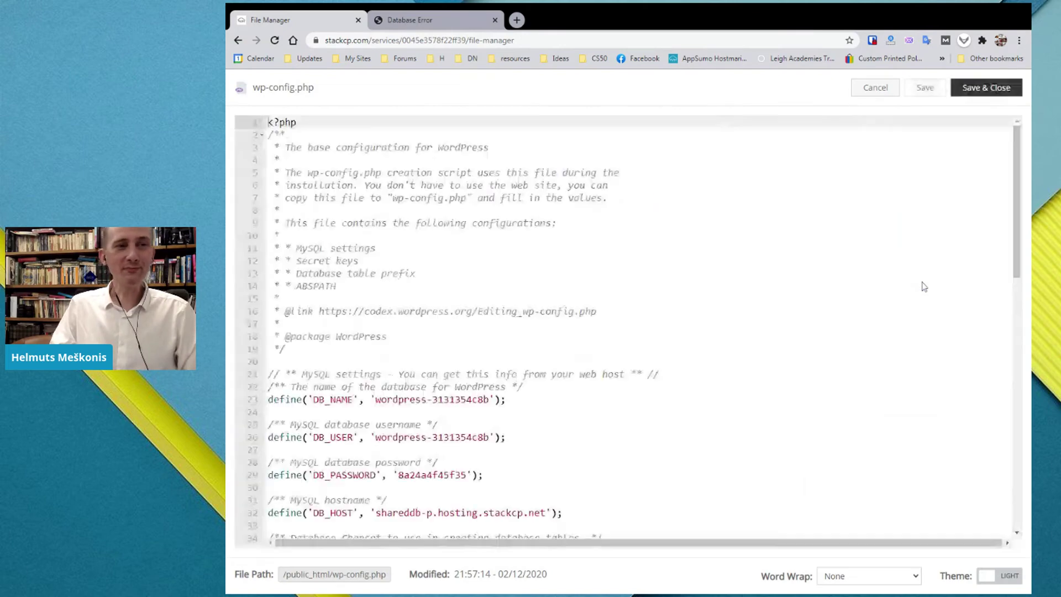
{"action": "left_click", "coordinate": [280, 299]}
{"action": "scroll", "coordinate": [280, 298], "scroll_direction": "down", "scroll_amount": 3}
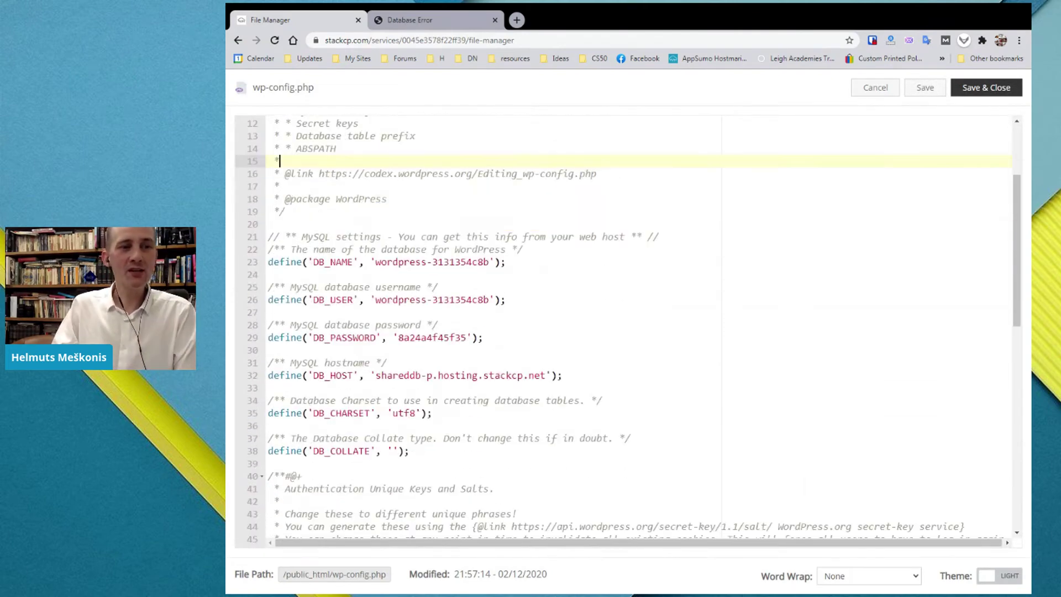
{"action": "left_click", "coordinate": [269, 275]}
{"action": "left_click_drag", "start_coordinate": [375, 262], "coordinate": [489, 262]}
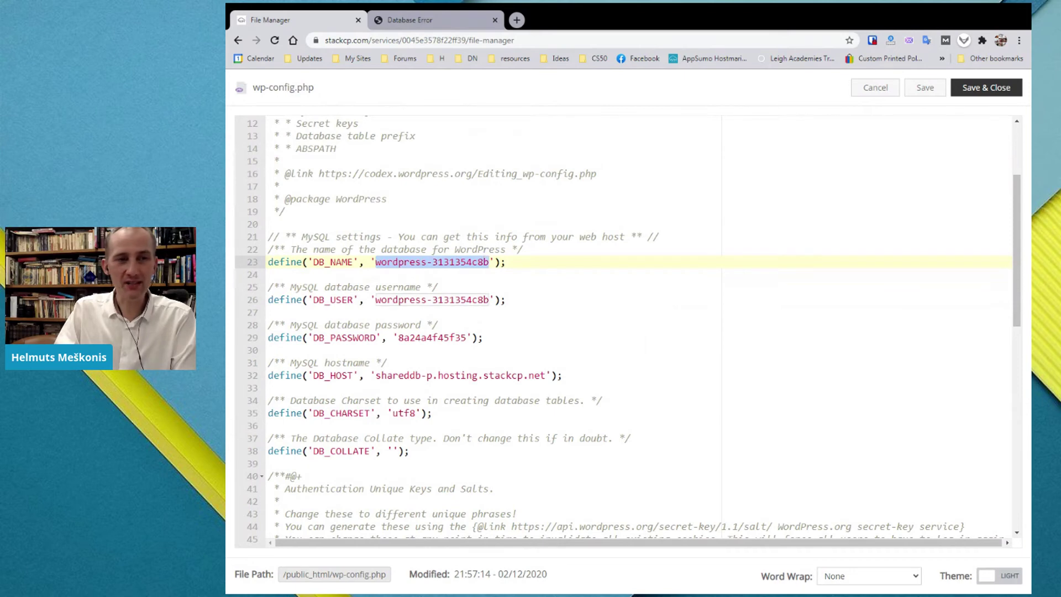
{"action": "left_click", "coordinate": [486, 249]}
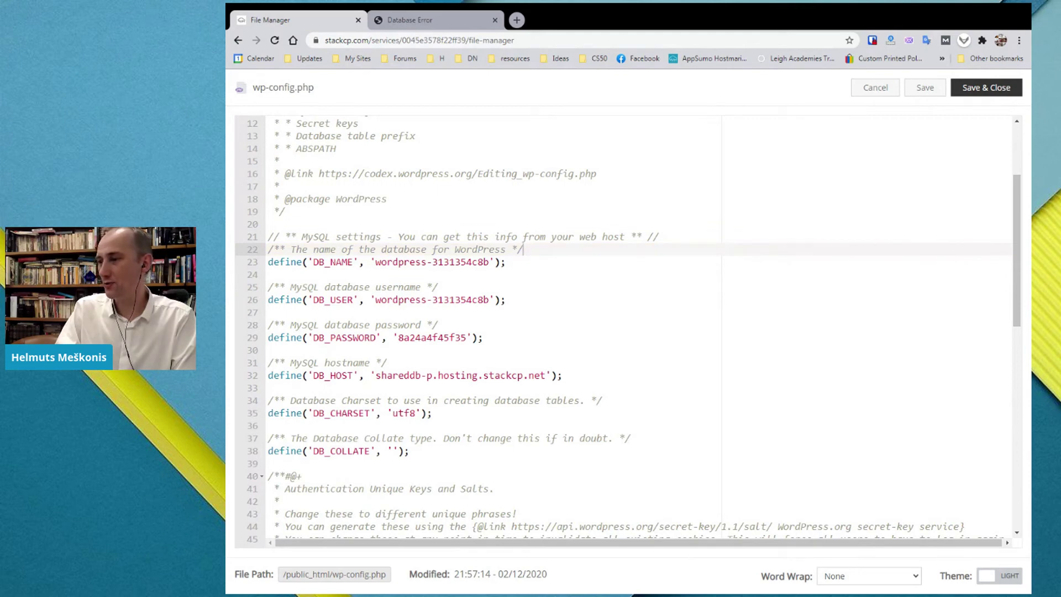
{"action": "left_click", "coordinate": [416, 262]}
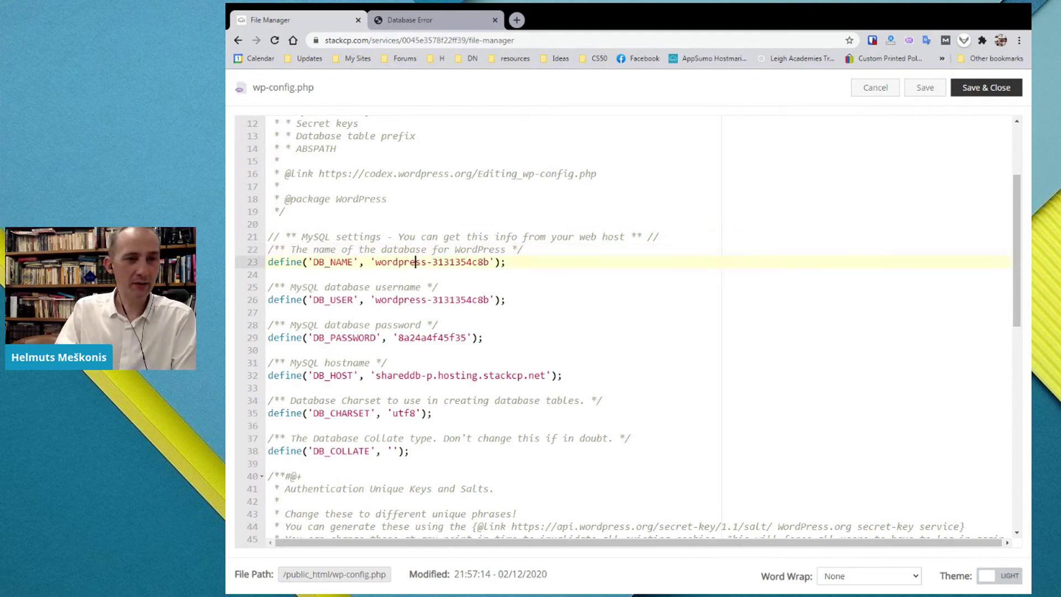
{"action": "left_click_drag", "start_coordinate": [375, 262], "coordinate": [489, 262]}
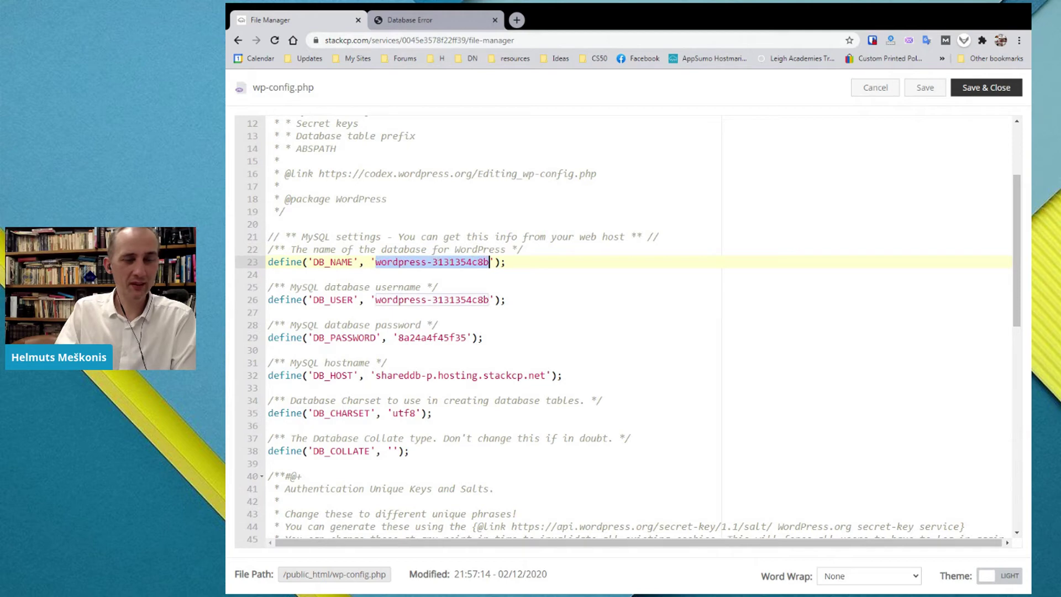
{"action": "type", "text": "dbimport-313539d213"}
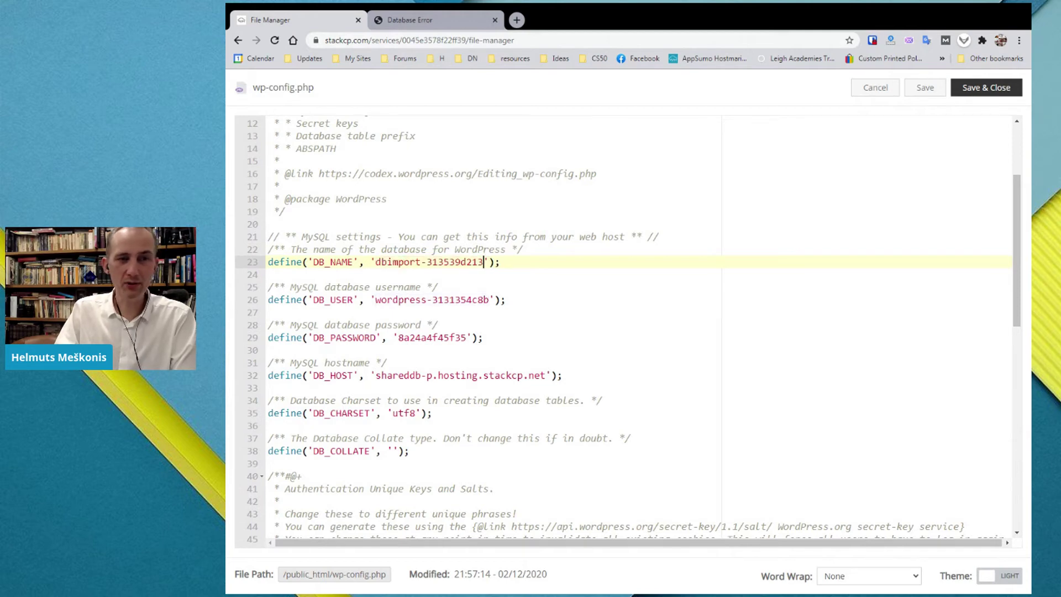
- Replace DB_USER and DB_PASSWORD with the imported database's username and password
{"action": "left_click_drag", "start_coordinate": [484, 299], "coordinate": [489, 299]}
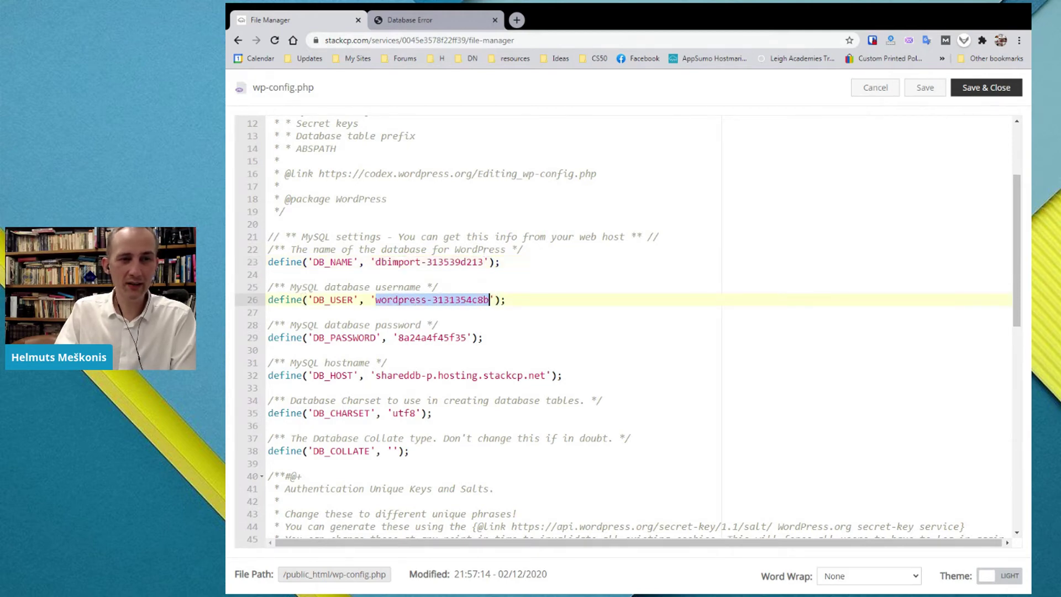
{"action": "type", "text": "dbimport-313539d213"}
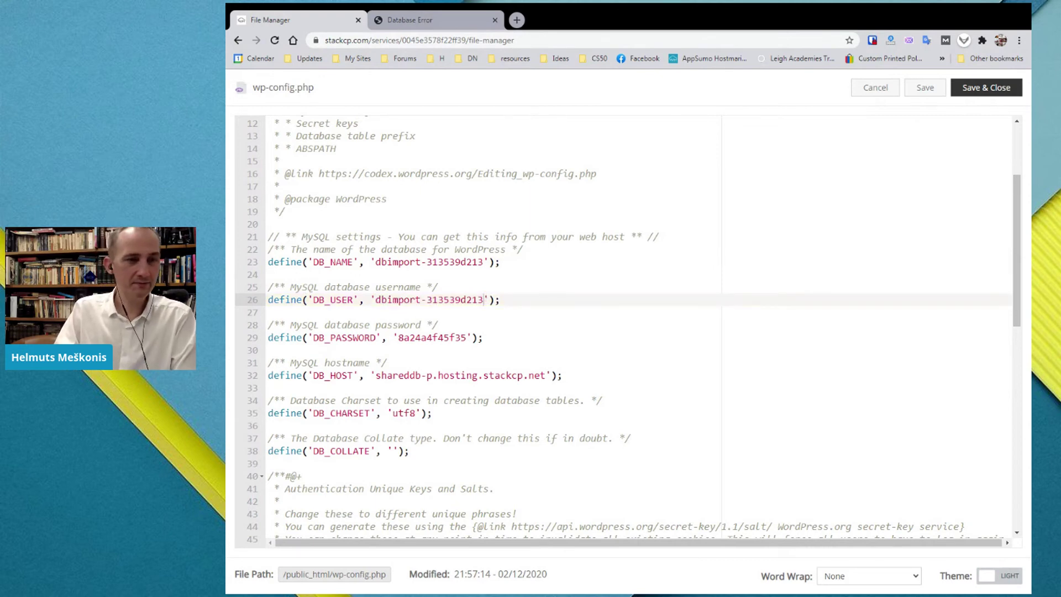
{"action": "double_click", "coordinate": [433, 338]}
{"action": "key", "text": "ctrl+v"}
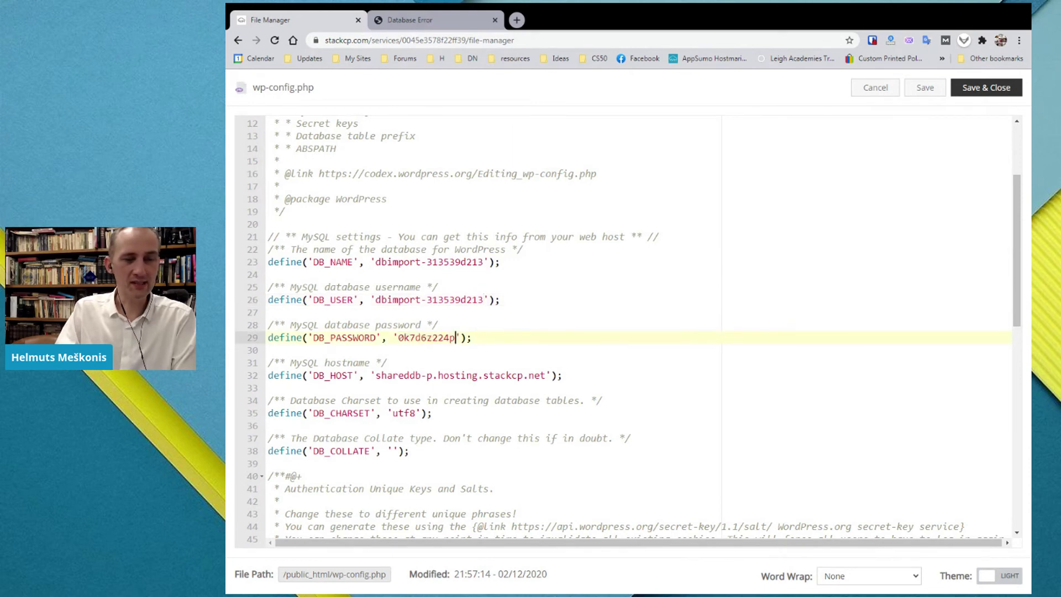
- Set DB_HOST to shareddb-y.hosting.stackcp.net and save wp-config.php
{"action": "double_click", "coordinate": [347, 363]}
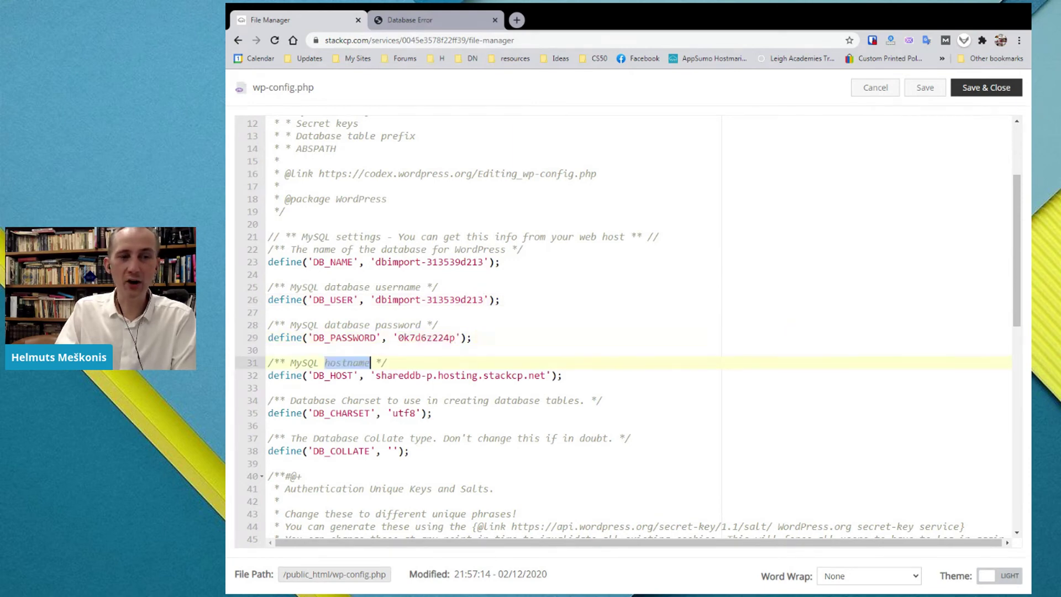
{"action": "left_click", "coordinate": [438, 375]}
{"action": "left_click_drag", "start_coordinate": [375, 375], "coordinate": [546, 375]}
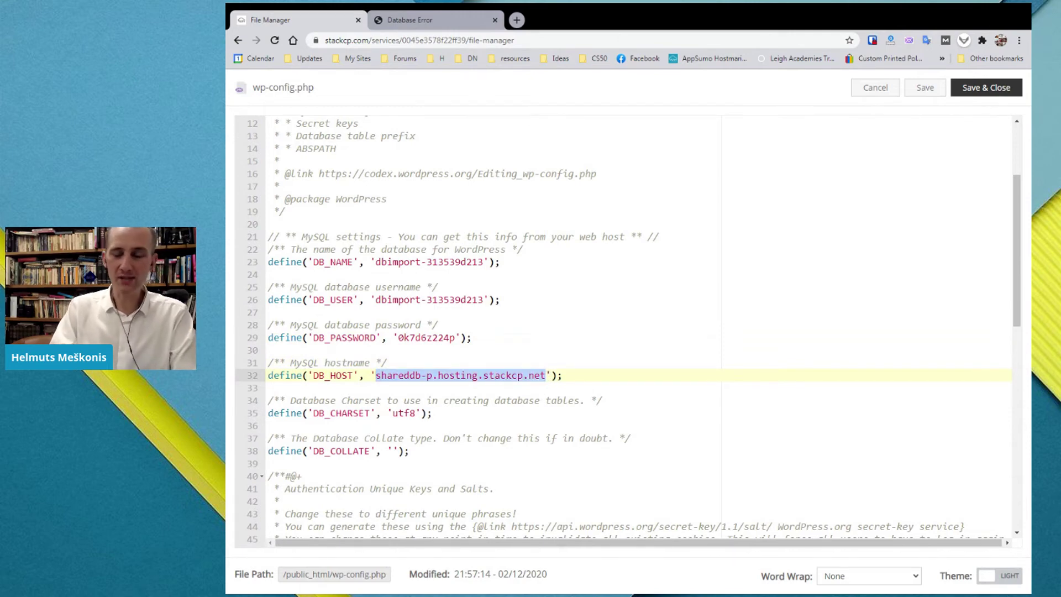
{"action": "type", "text": "localhost"}
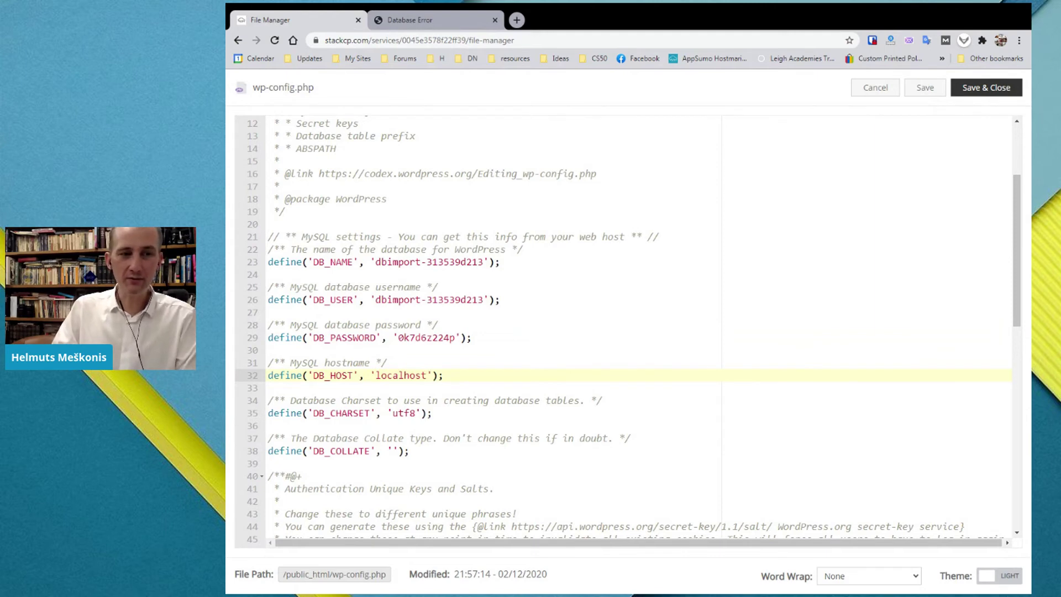
{"action": "double_click", "coordinate": [393, 375]}
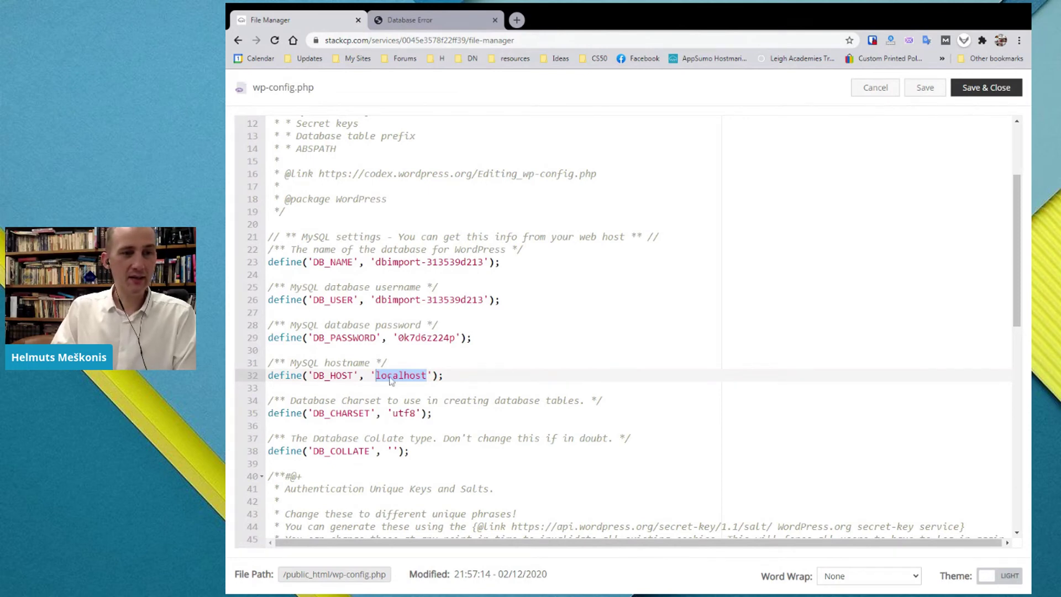
{"action": "type", "text": "shareddb-y.hosting.stackcp.net"}
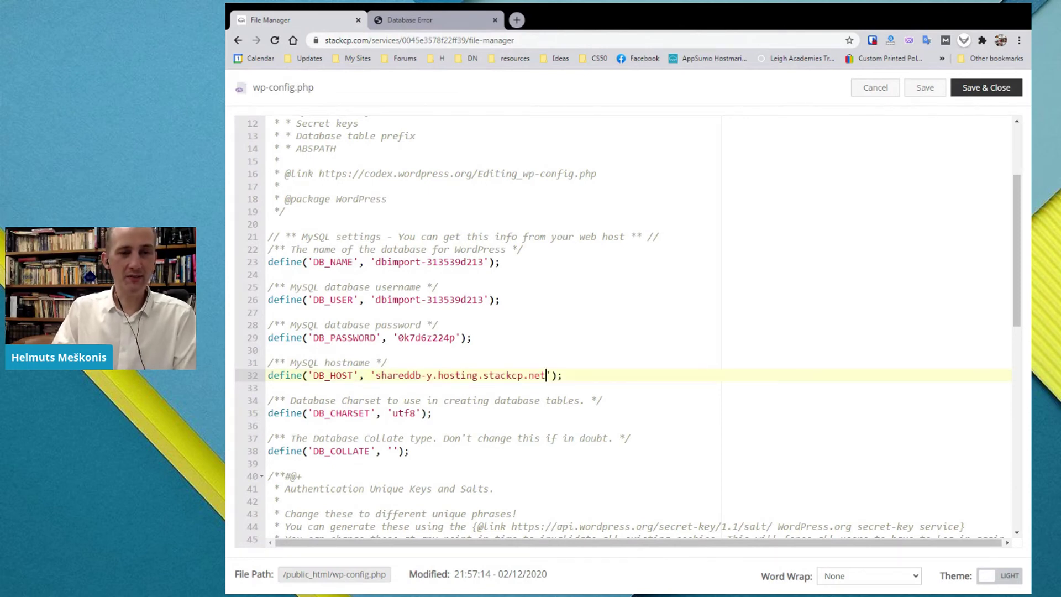
{"action": "left_click", "coordinate": [923, 88]}
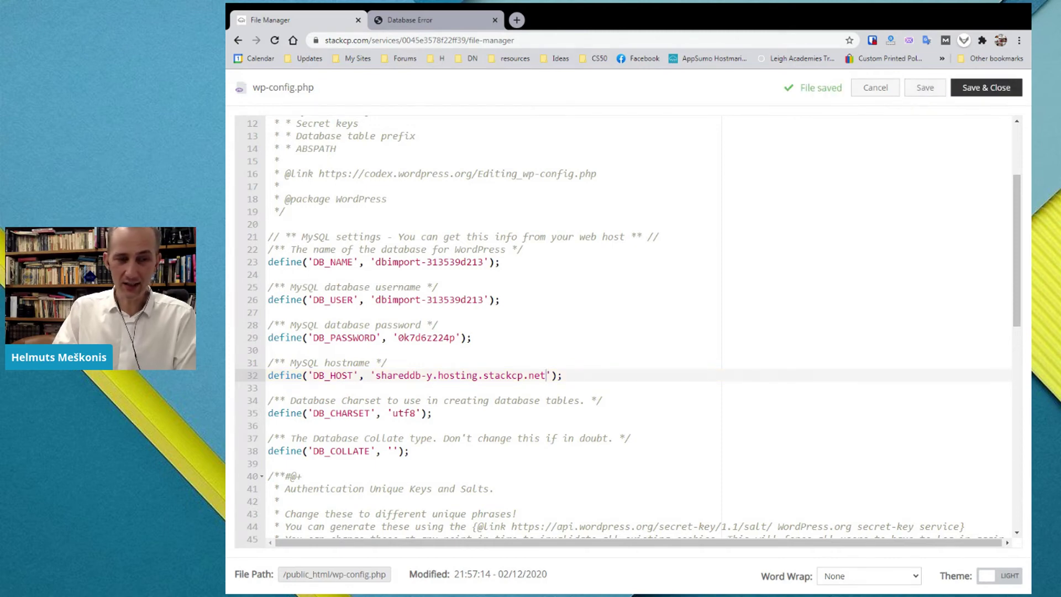
{"action": "left_click", "coordinate": [443, 21]}
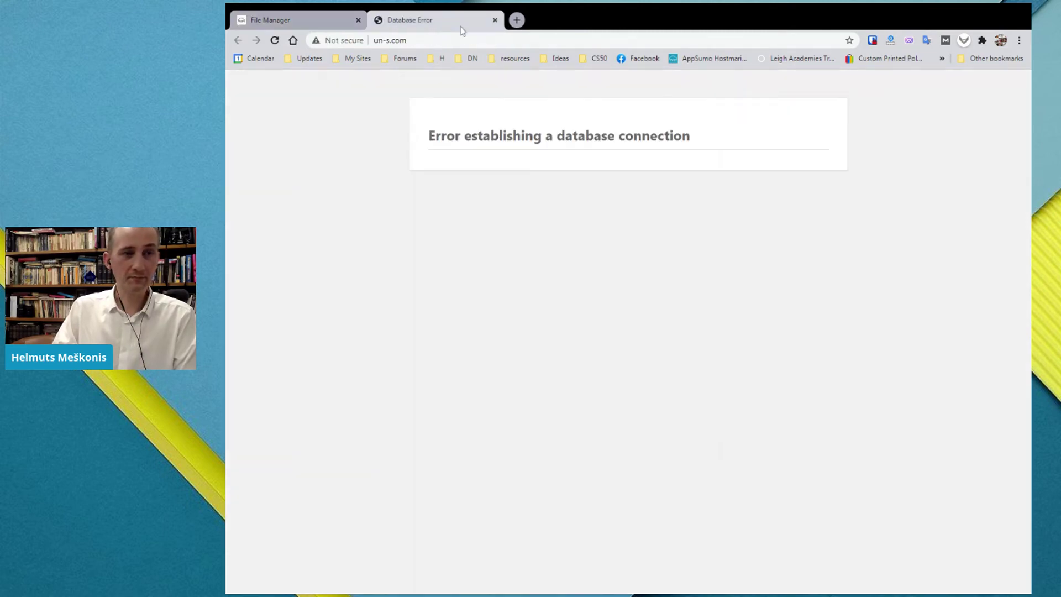
- Reload un-s.com to confirm the WordPress test site with its Hello world! post loads
{"action": "left_click", "coordinate": [275, 42]}
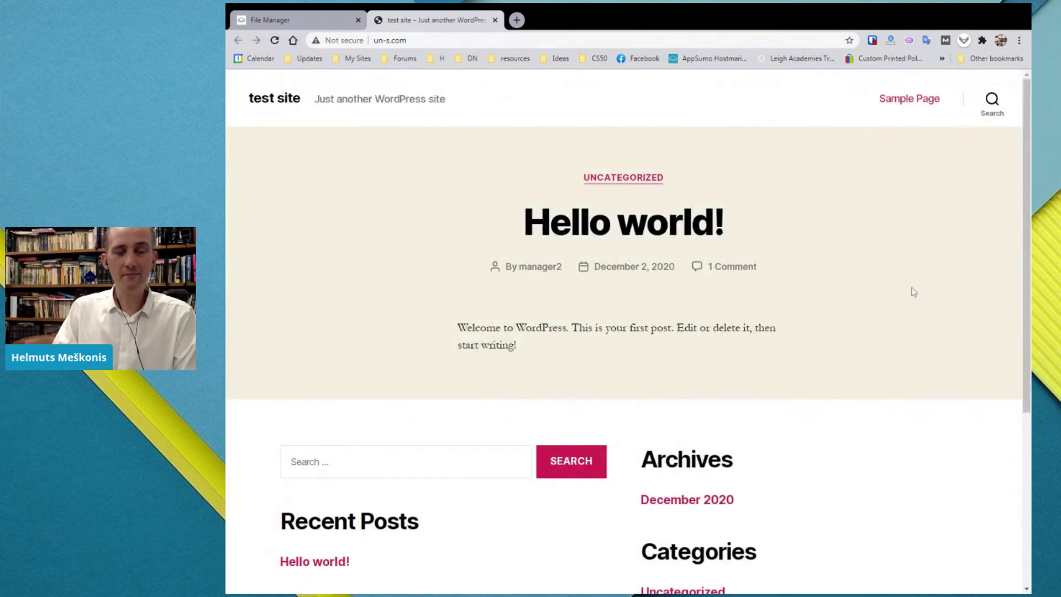
{"action": "scroll", "coordinate": [927, 342], "scroll_direction": "down", "scroll_amount": 3}
{"action": "scroll", "coordinate": [927, 341], "scroll_direction": "down", "scroll_amount": 3}
{"action": "scroll", "coordinate": [926, 342], "scroll_direction": "up", "scroll_amount": 6}
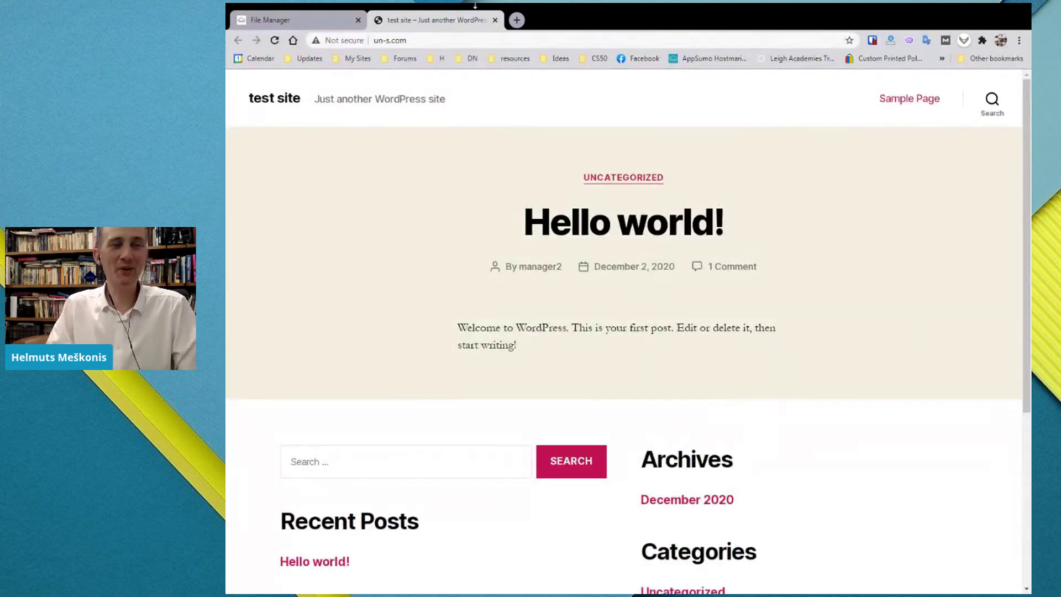
{"action": "left_click", "coordinate": [293, 19]}
{"action": "left_click", "coordinate": [271, 349]}
{"action": "scroll", "coordinate": [607, 332], "scroll_direction": "up", "scroll_amount": 2}
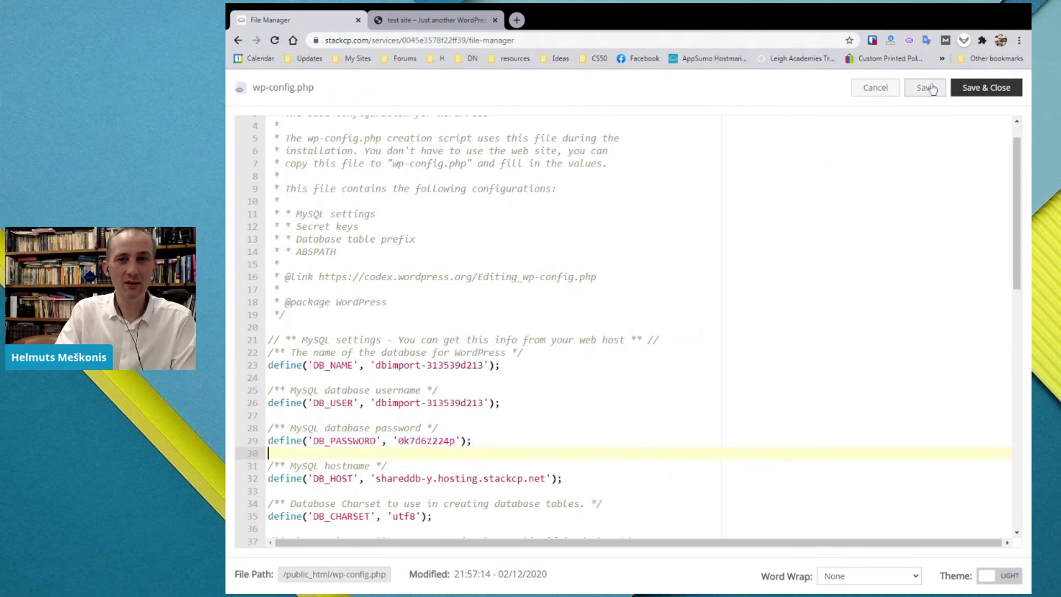
- Save and close wp-config.php, then go from the Service Overview to MySQL Databases
{"action": "left_click", "coordinate": [1000, 89]}
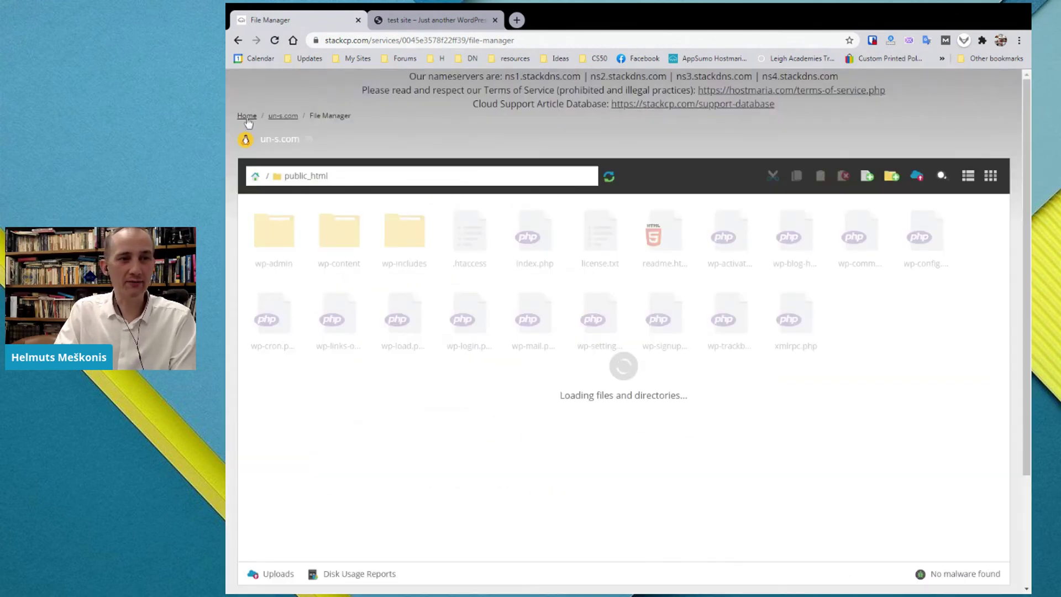
{"action": "left_click", "coordinate": [247, 117]}
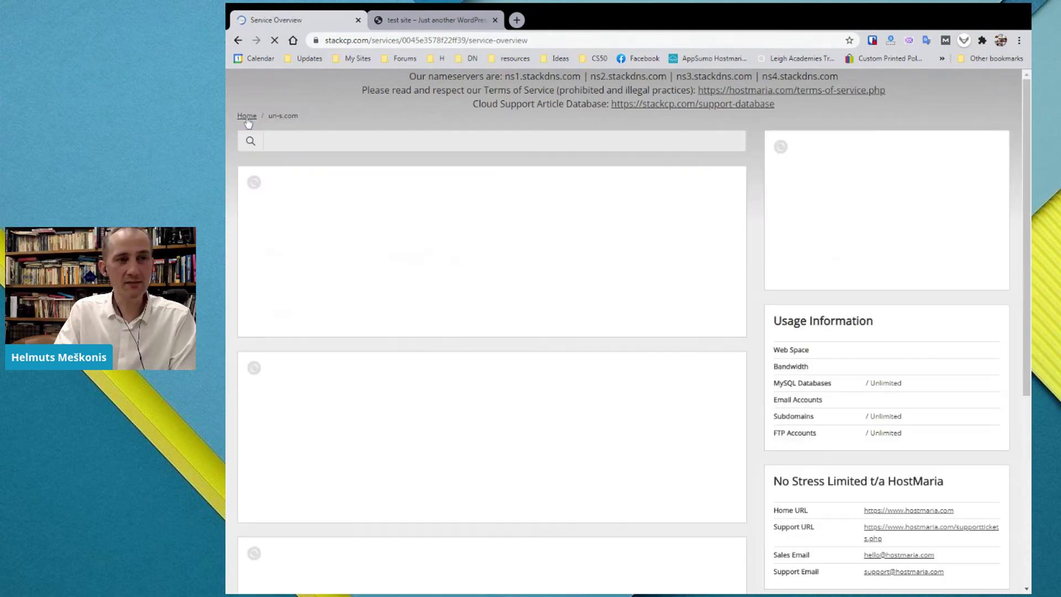
{"action": "scroll", "coordinate": [417, 429], "scroll_direction": "down", "scroll_amount": 2}
{"action": "scroll", "coordinate": [419, 431], "scroll_direction": "down", "scroll_amount": 3}
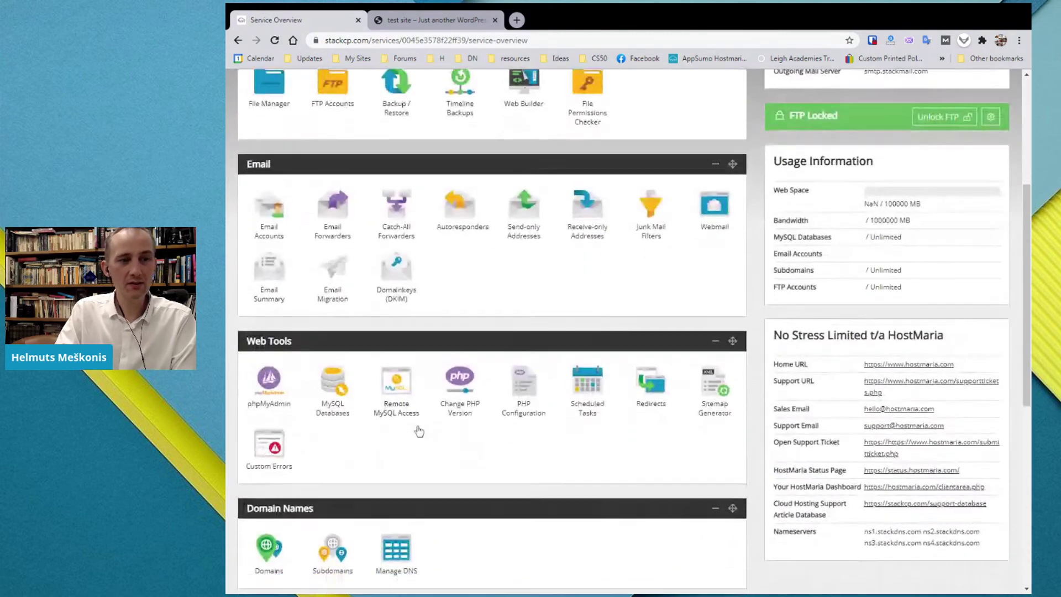
{"action": "left_click", "coordinate": [349, 294]}
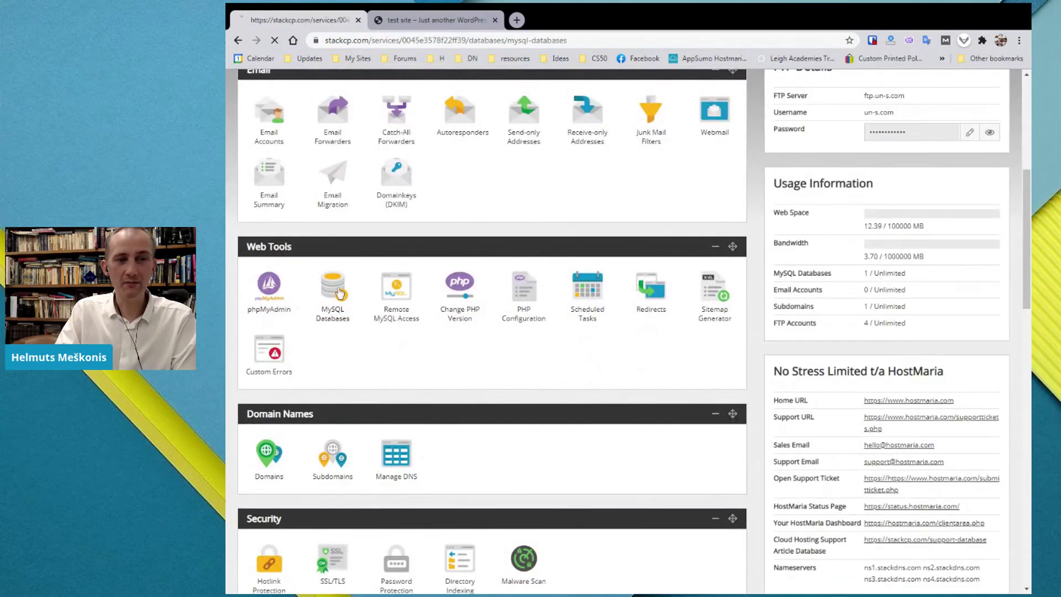
{"action": "scroll", "coordinate": [825, 338], "scroll_direction": "down", "scroll_amount": 2}
{"action": "scroll", "coordinate": [824, 338], "scroll_direction": "down", "scroll_amount": 2}
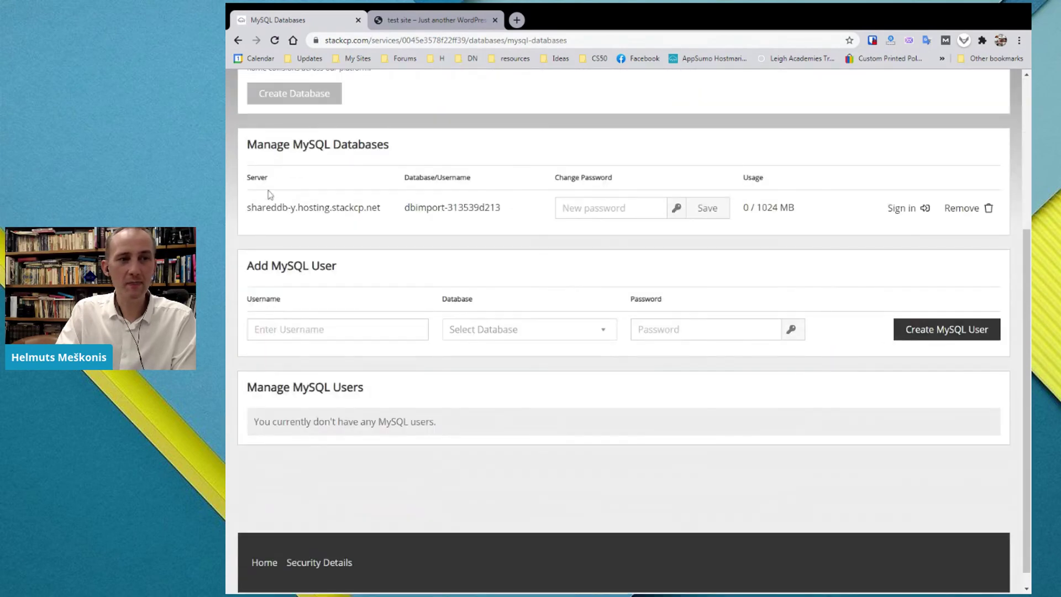
{"action": "left_click_drag", "start_coordinate": [385, 208], "coordinate": [244, 217]}
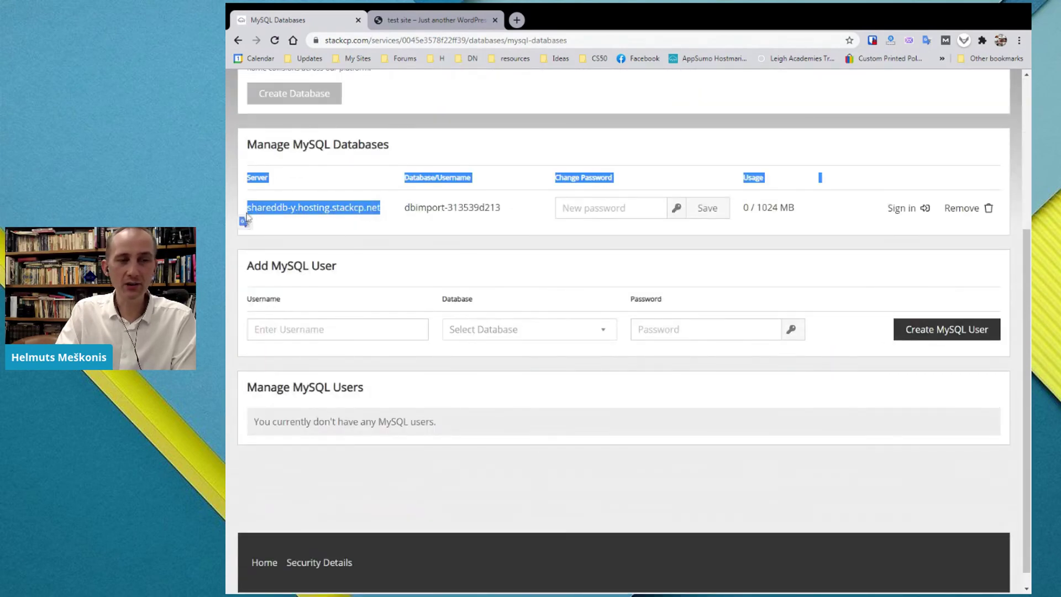
{"action": "left_click", "coordinate": [247, 210]}
{"action": "double_click", "coordinate": [267, 207]}
{"action": "left_click", "coordinate": [267, 208]}
{"action": "left_click_drag", "start_coordinate": [247, 208], "coordinate": [381, 209]}
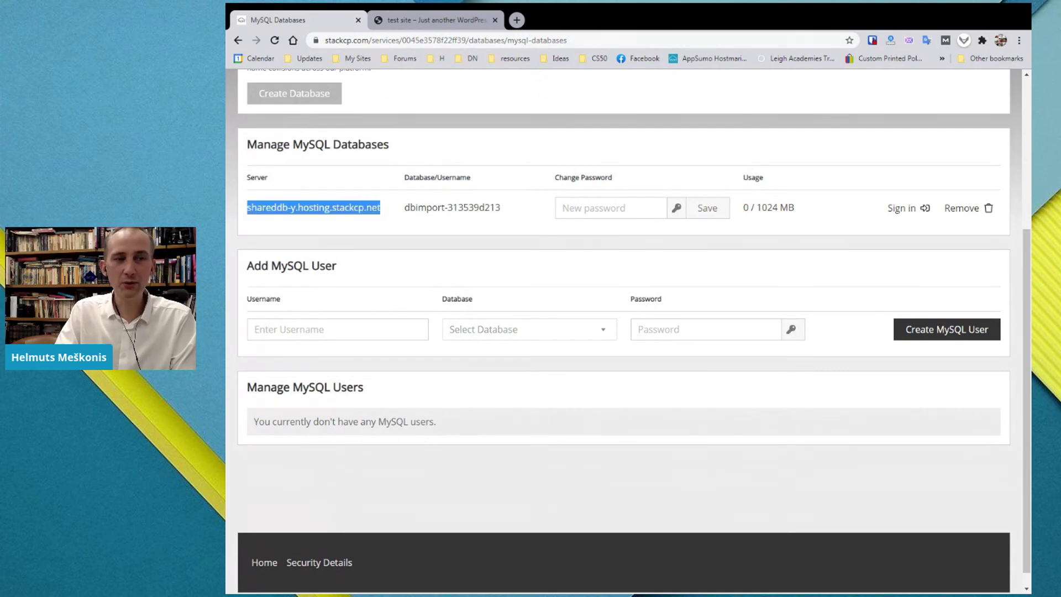
{"action": "left_click", "coordinate": [381, 210]}
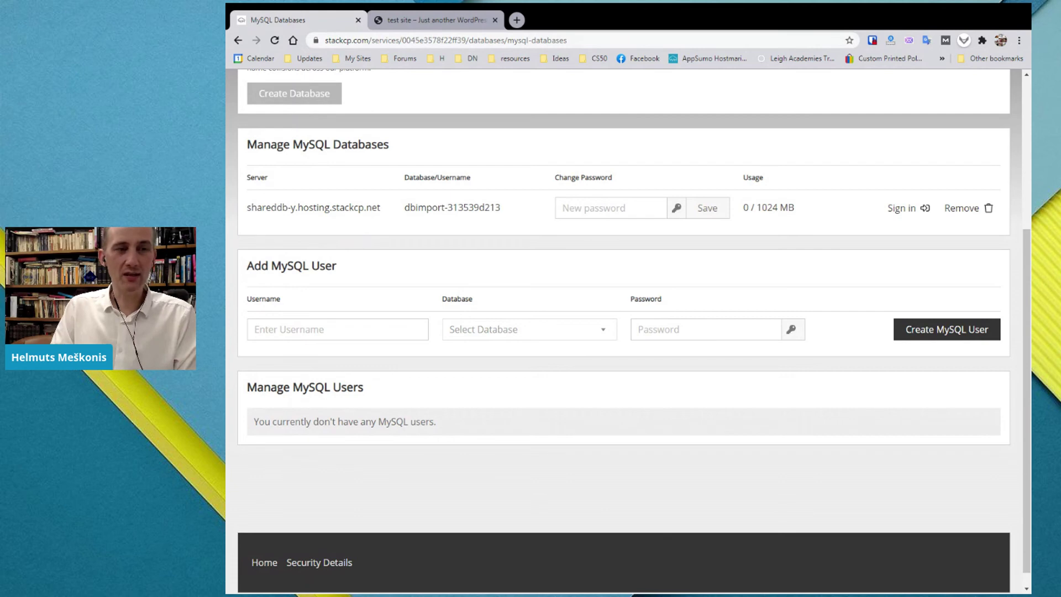
{"action": "left_click_drag", "start_coordinate": [384, 209], "coordinate": [249, 209]}
{"action": "left_click", "coordinate": [249, 222]}
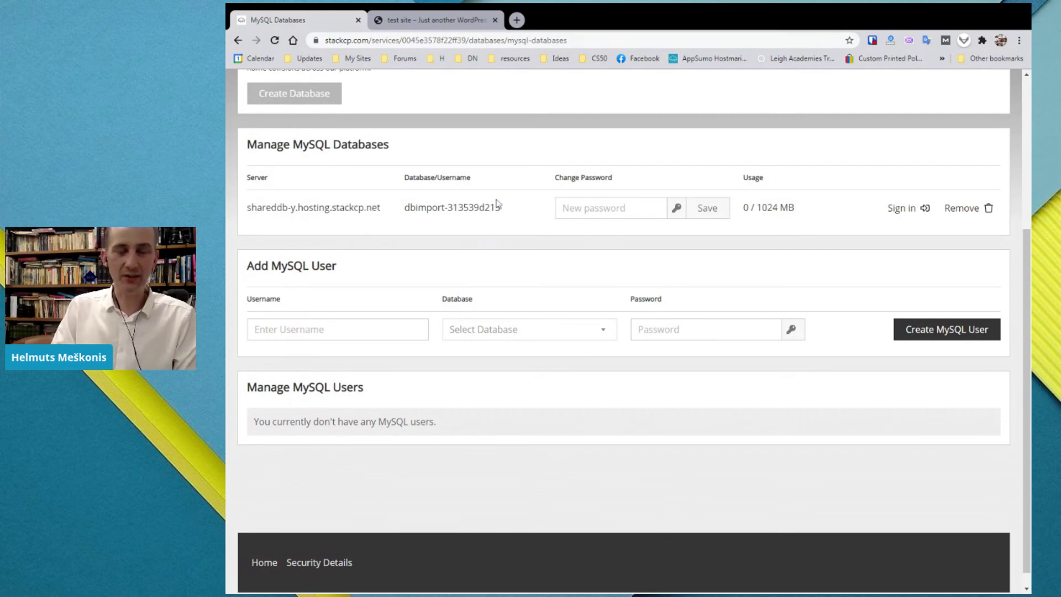
{"action": "double_click", "coordinate": [420, 177]}
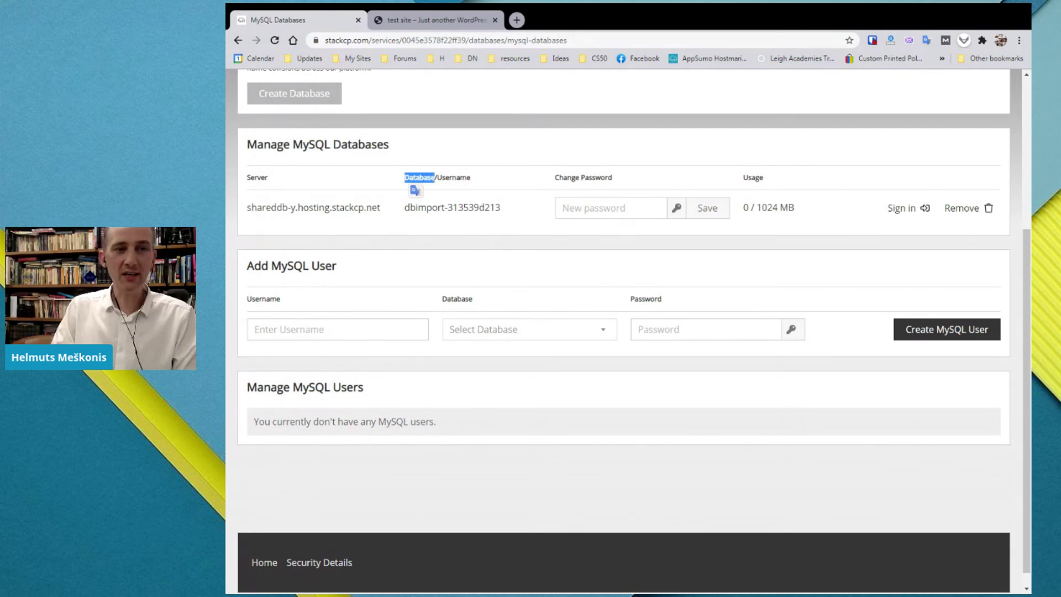